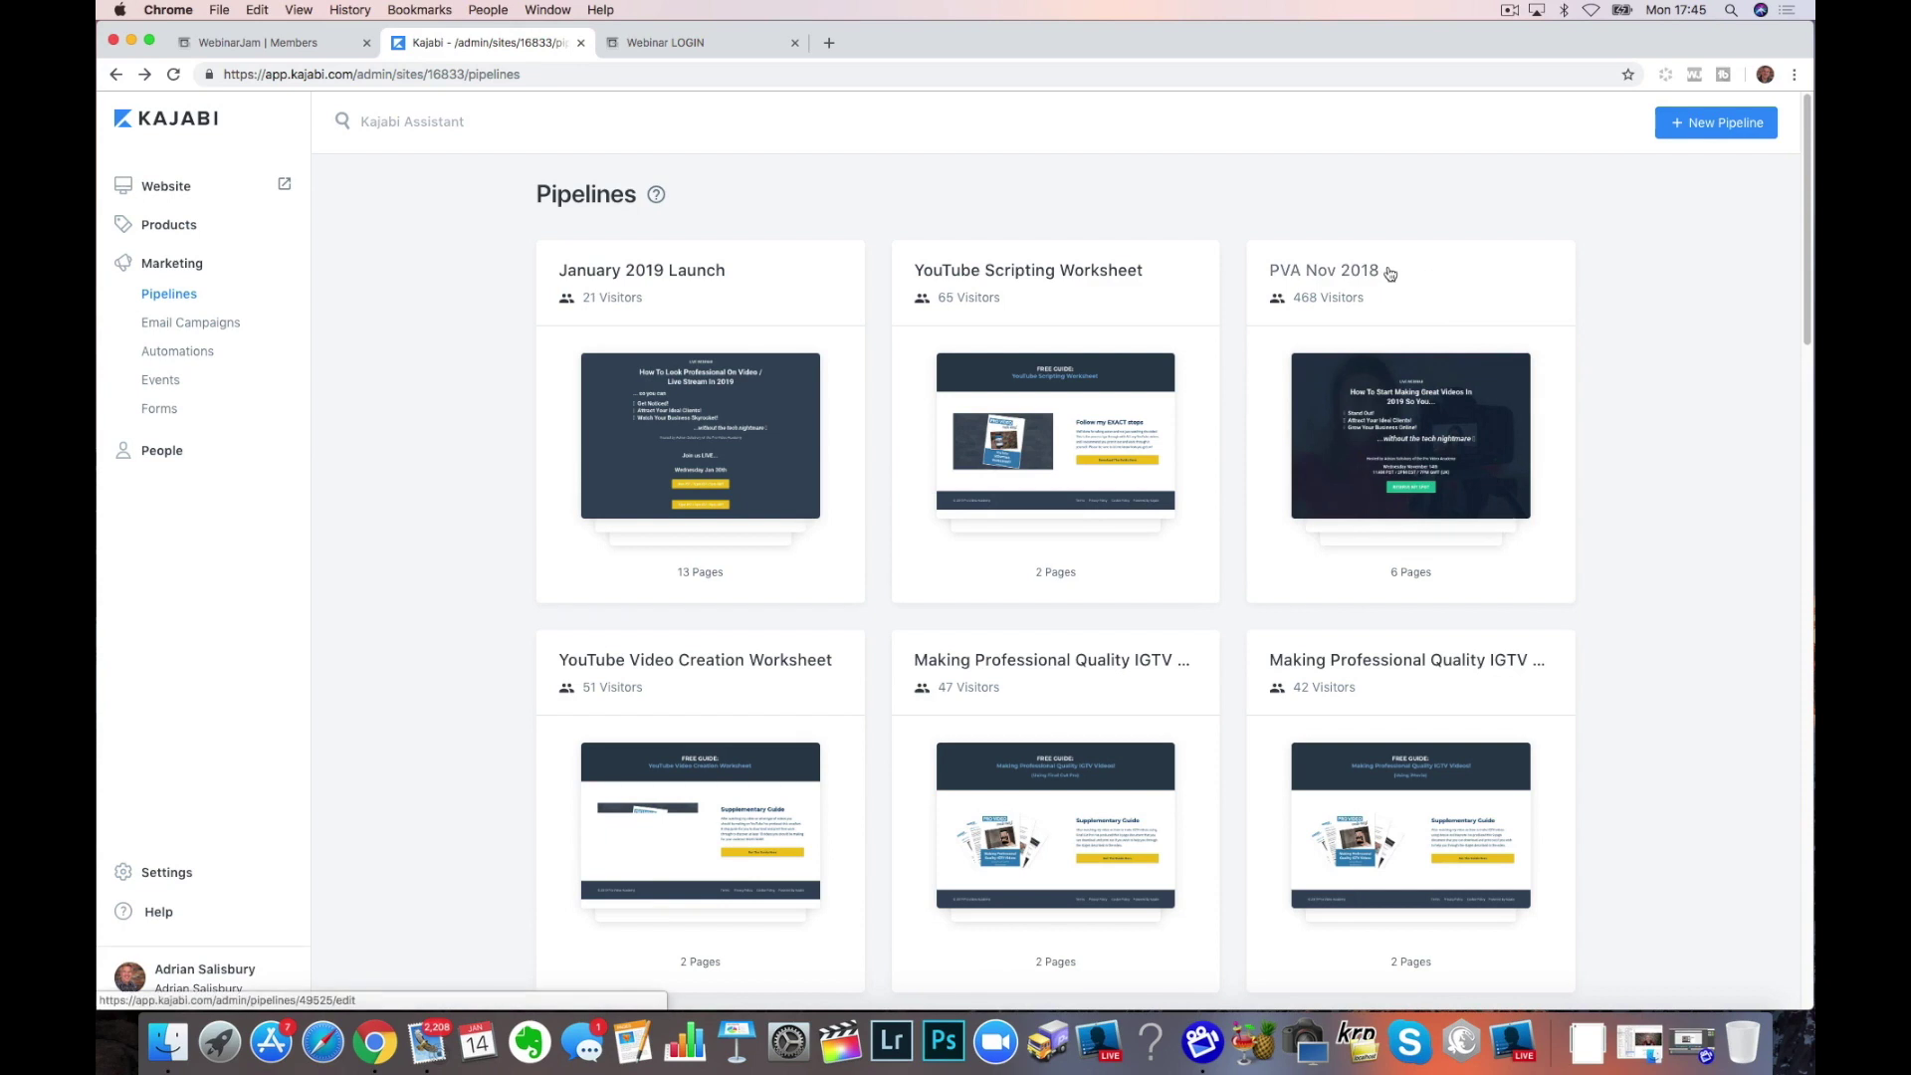
# Open the PVA Nov 2018 pipeline and review its steps from Registration Page to Sales Page
pyautogui.click(1345, 422)
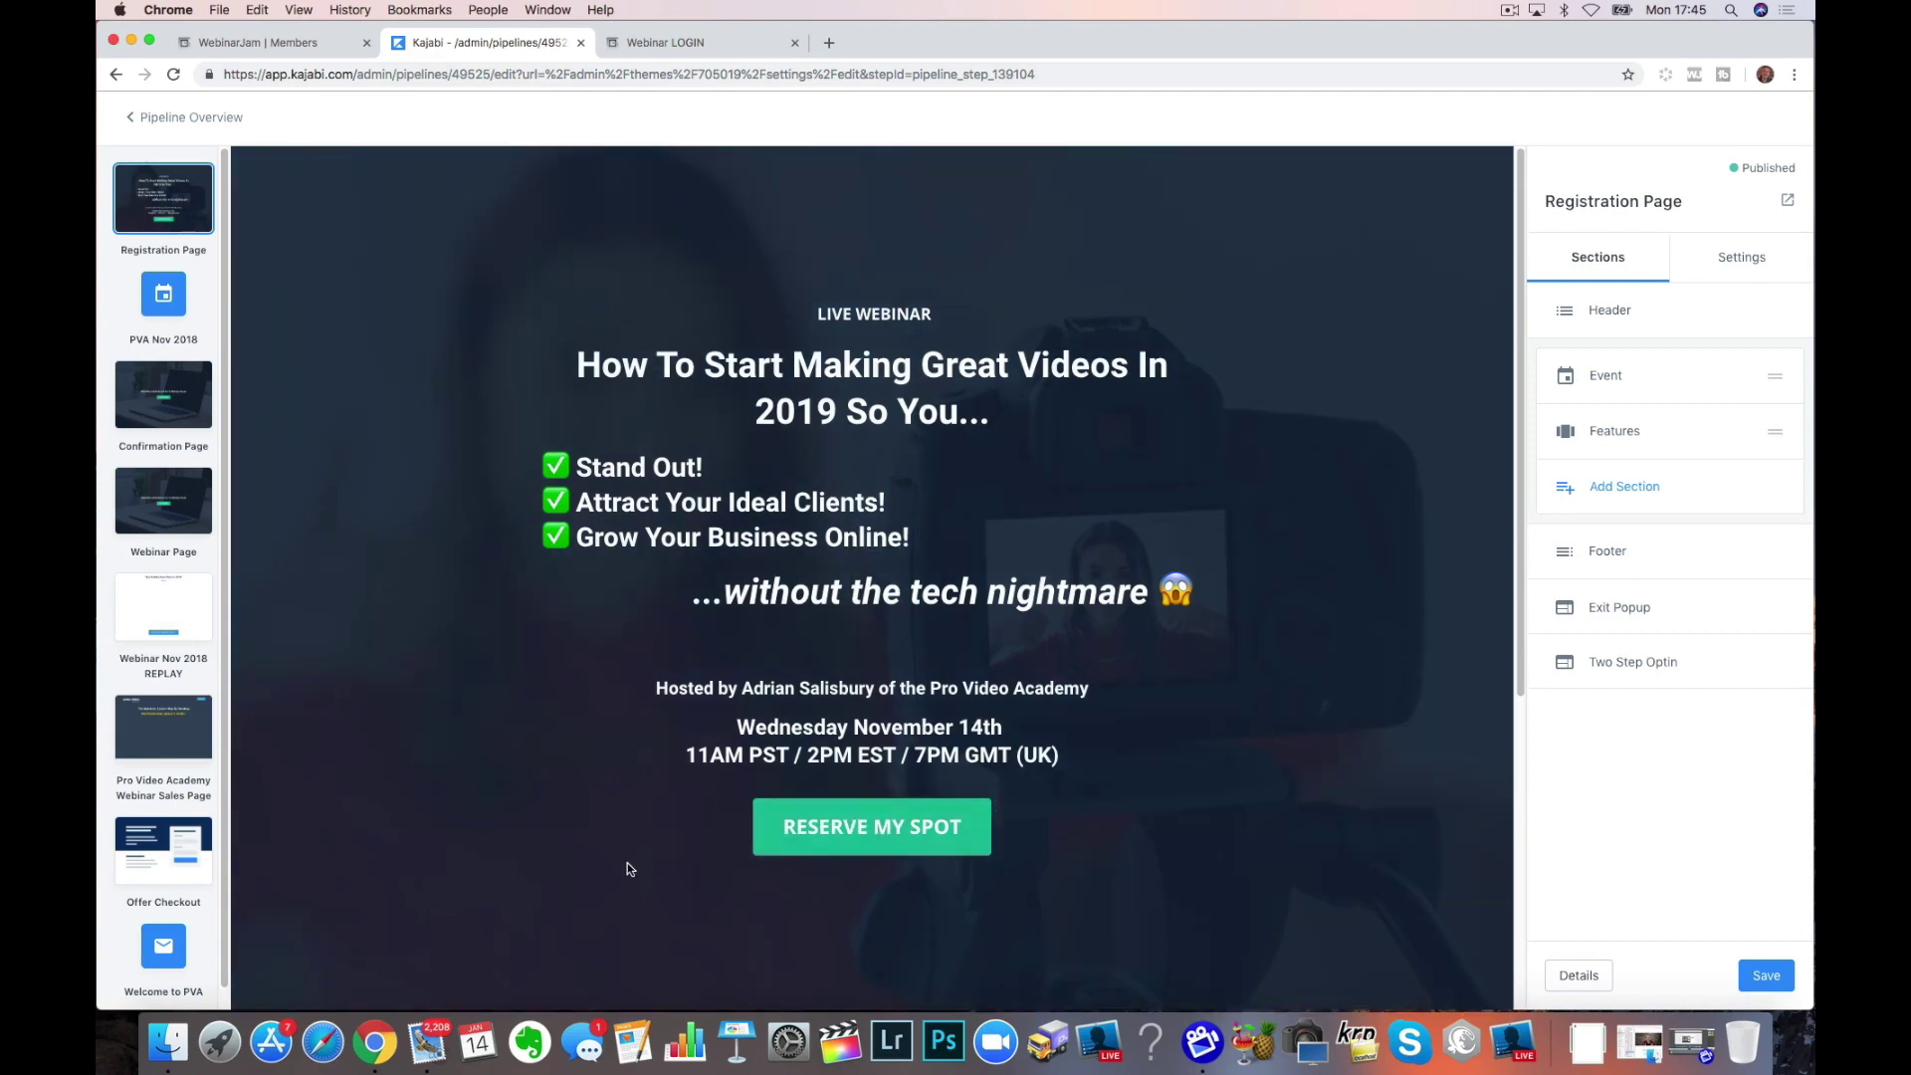
pyautogui.scroll(-5, 498, 822)
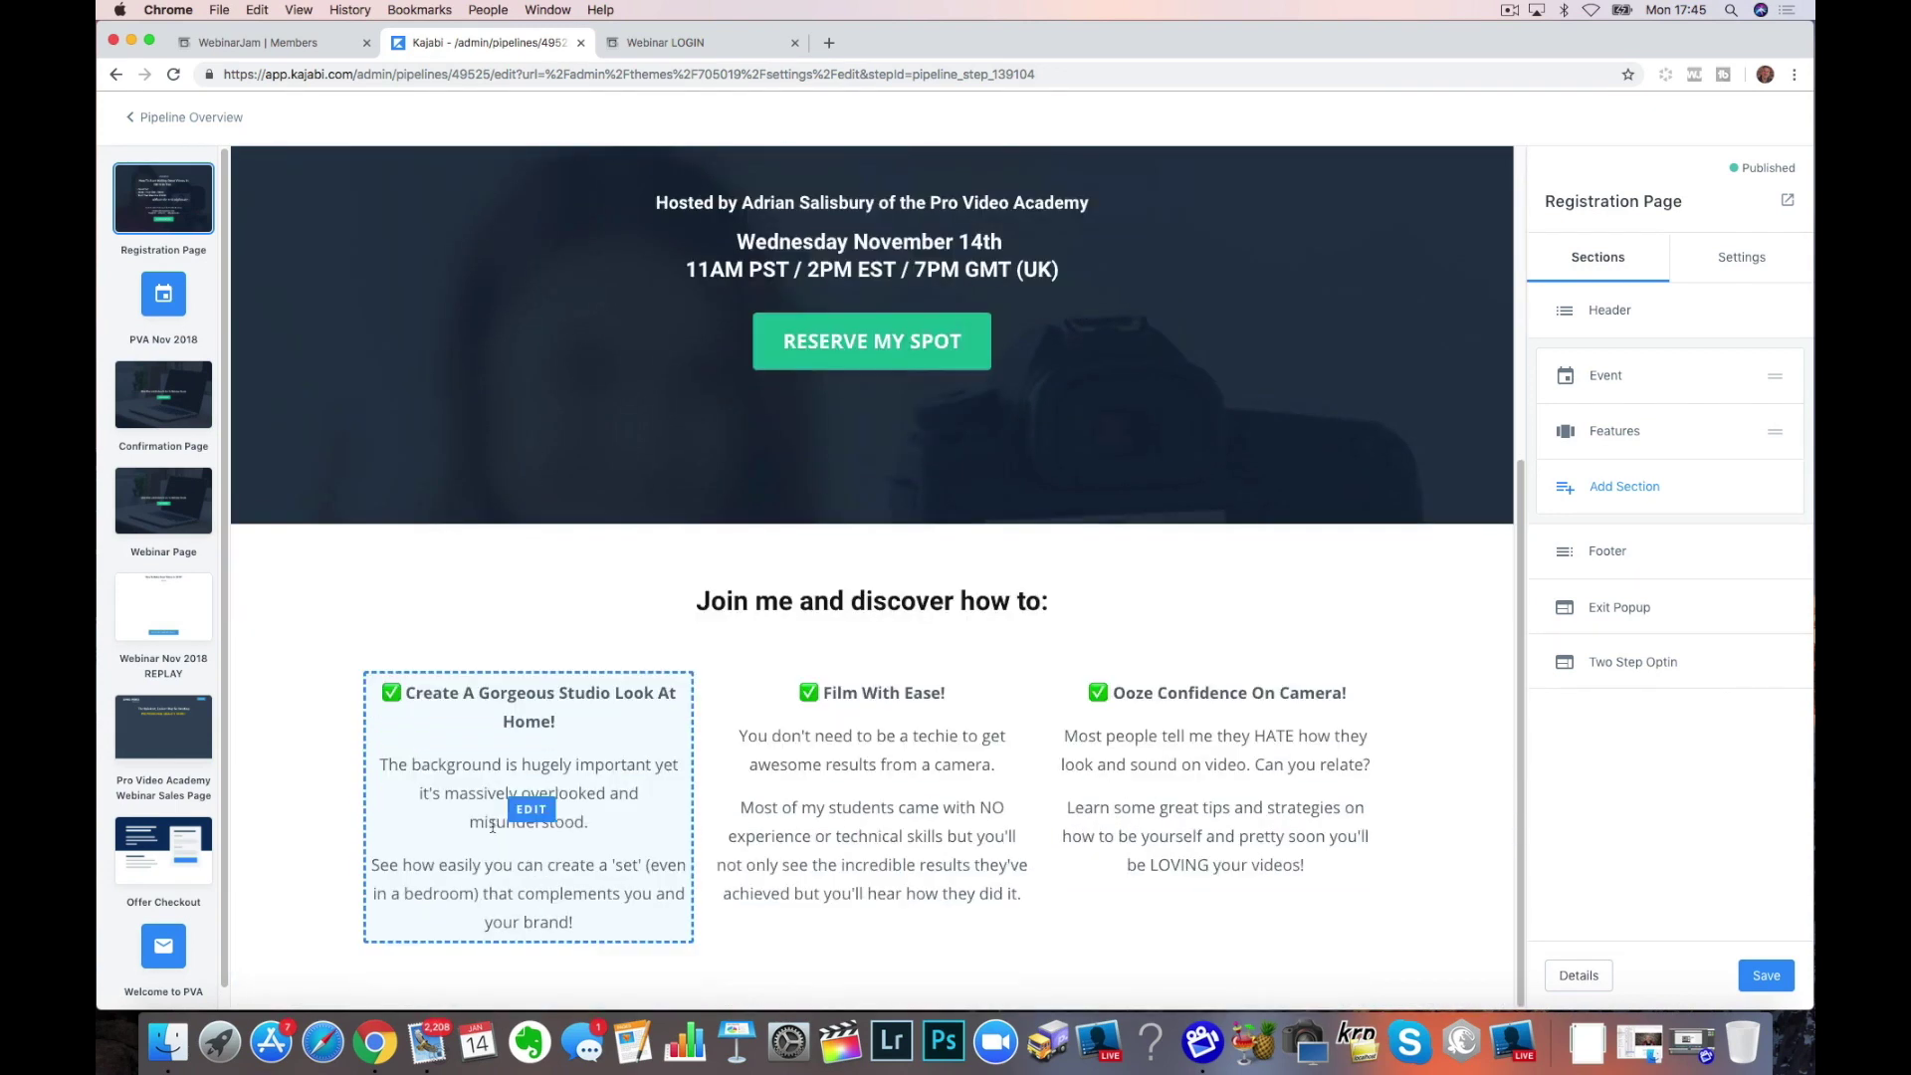
pyautogui.scroll(5, 492, 832)
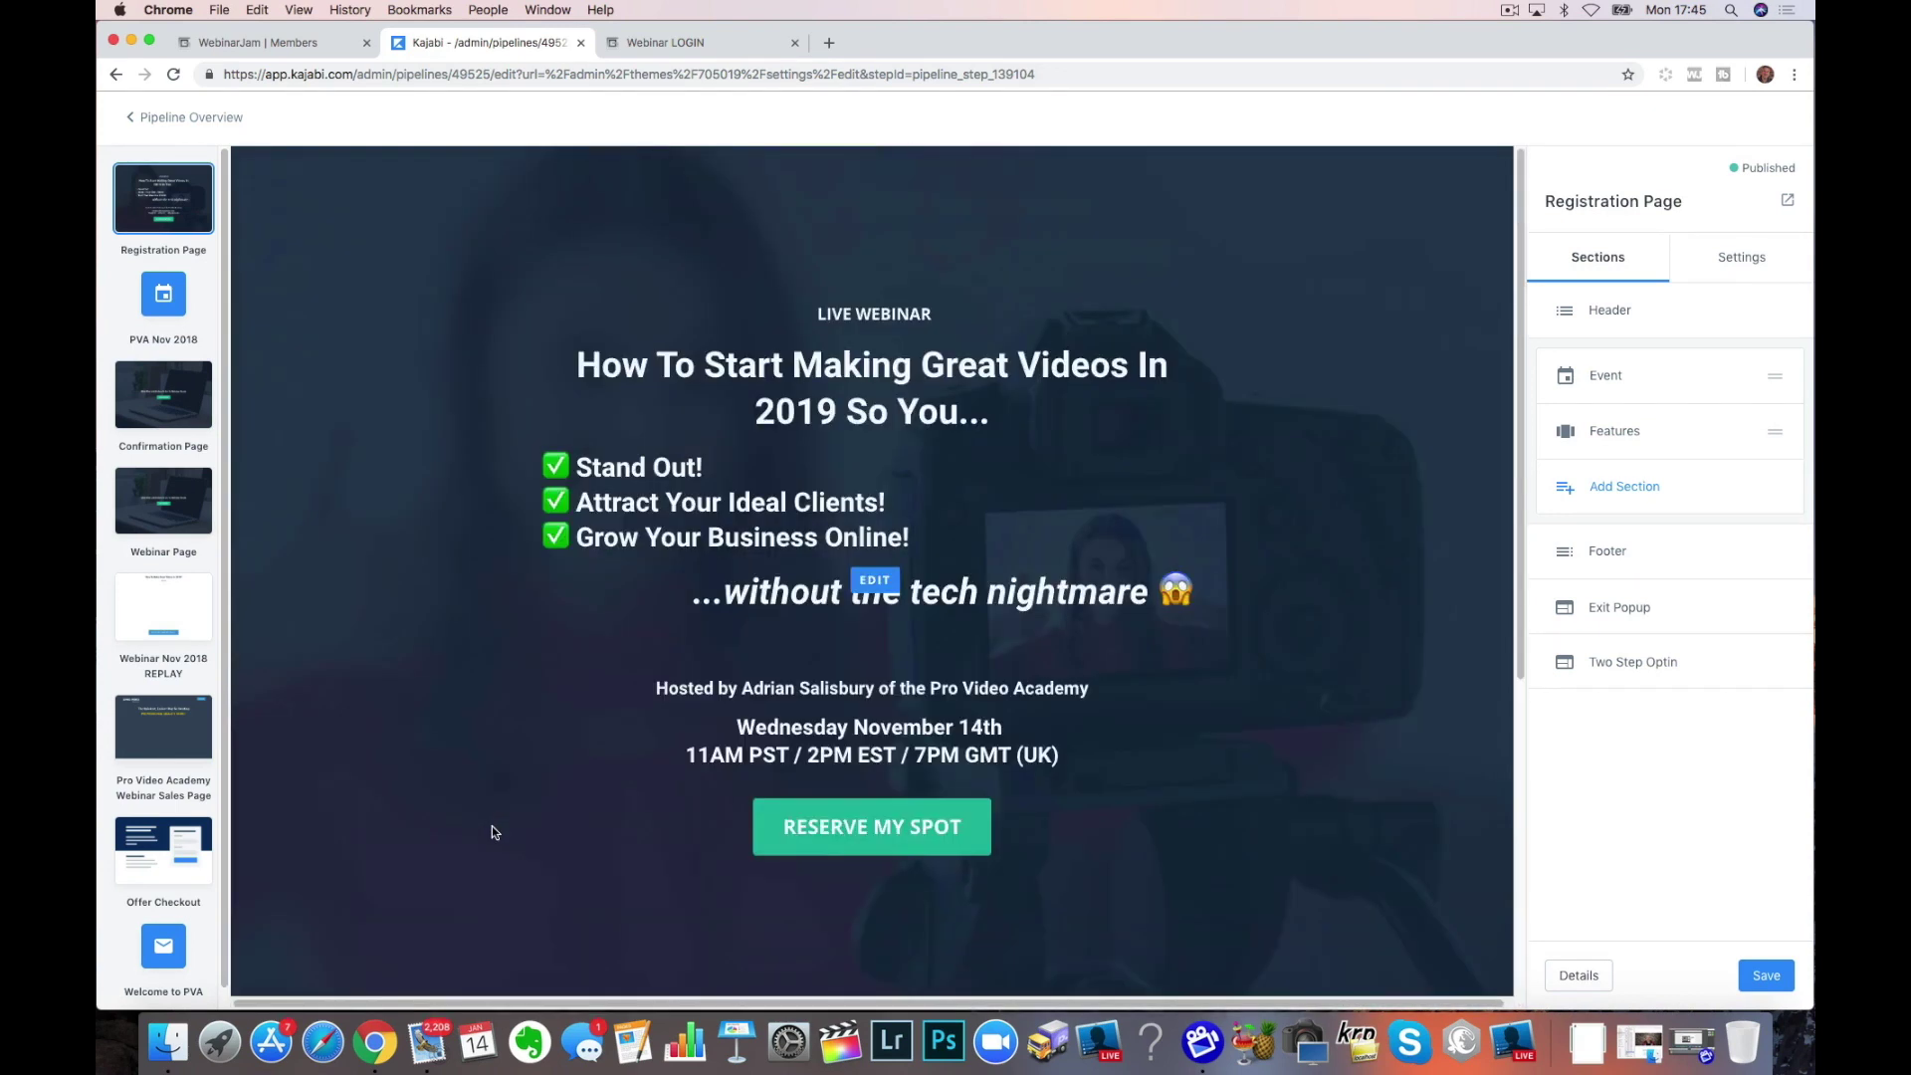
pyautogui.click(134, 118)
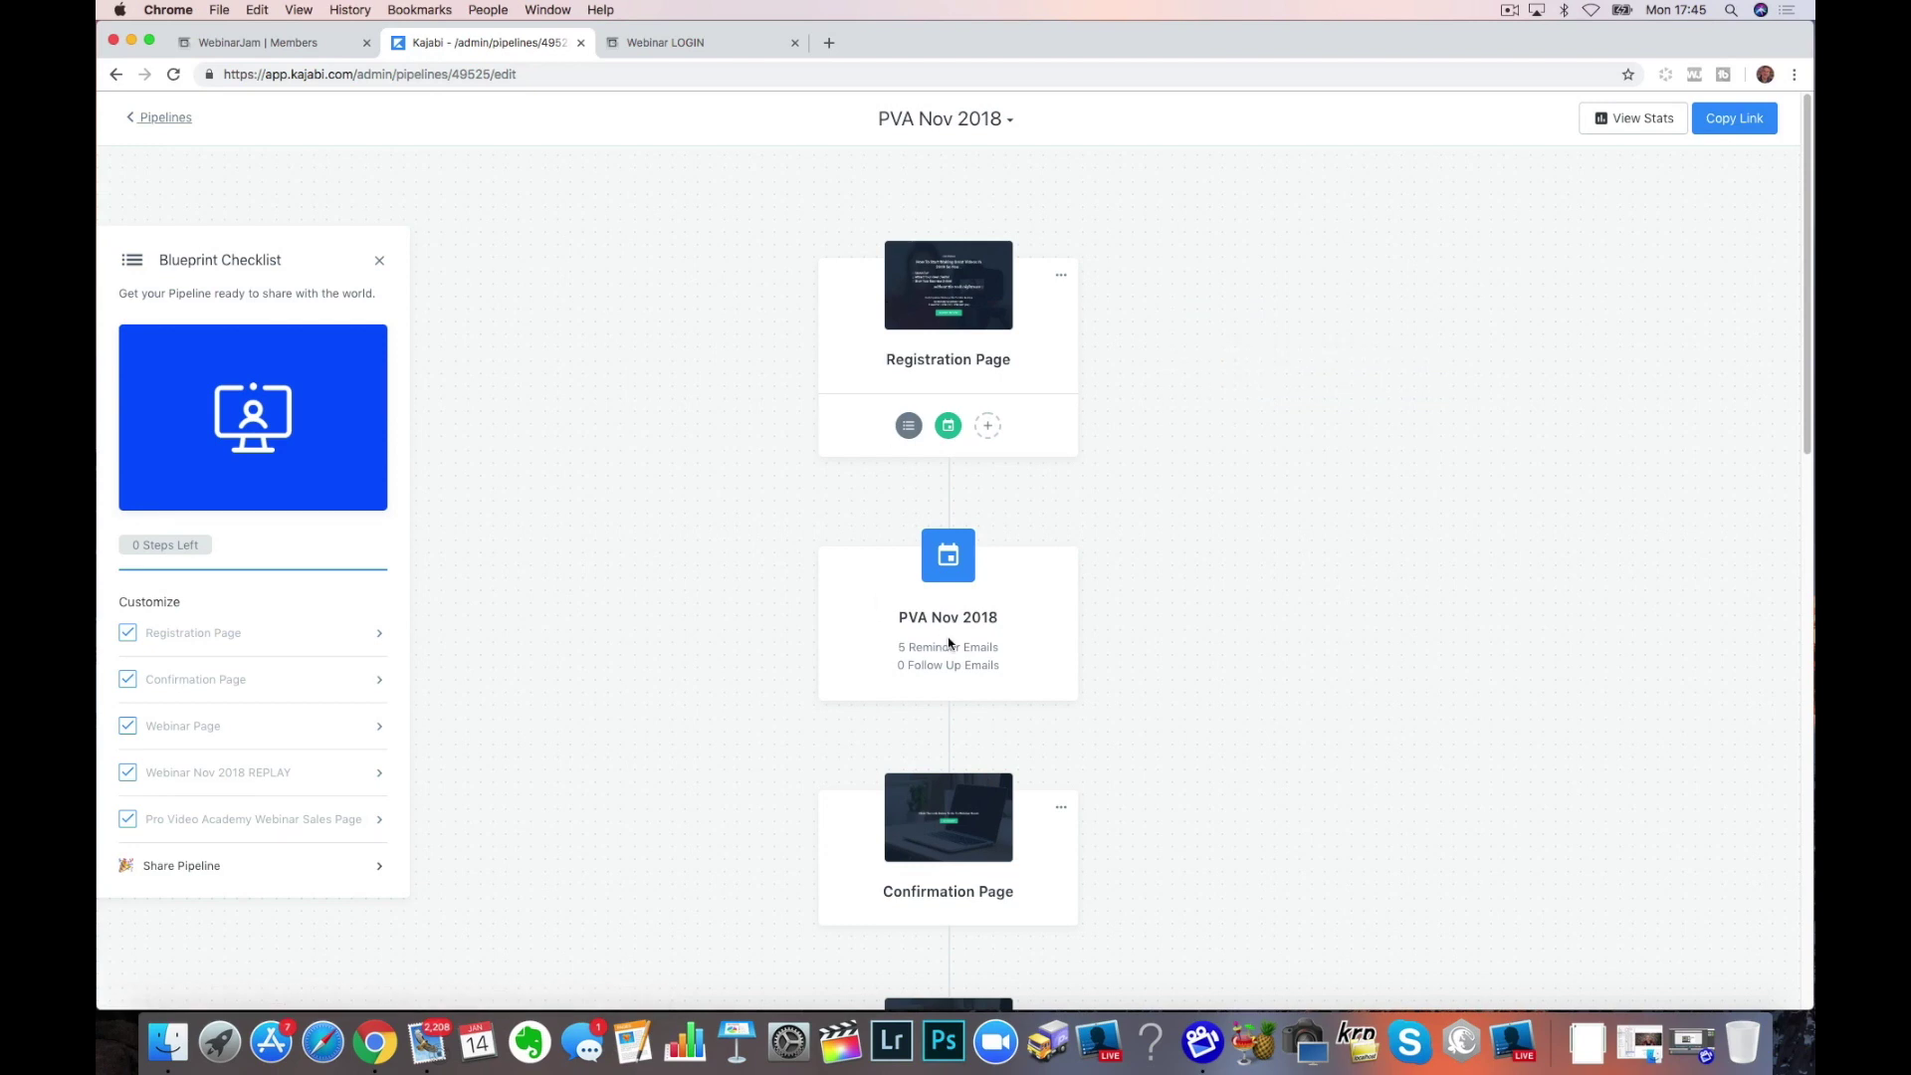
pyautogui.scroll(-5, 771, 670)
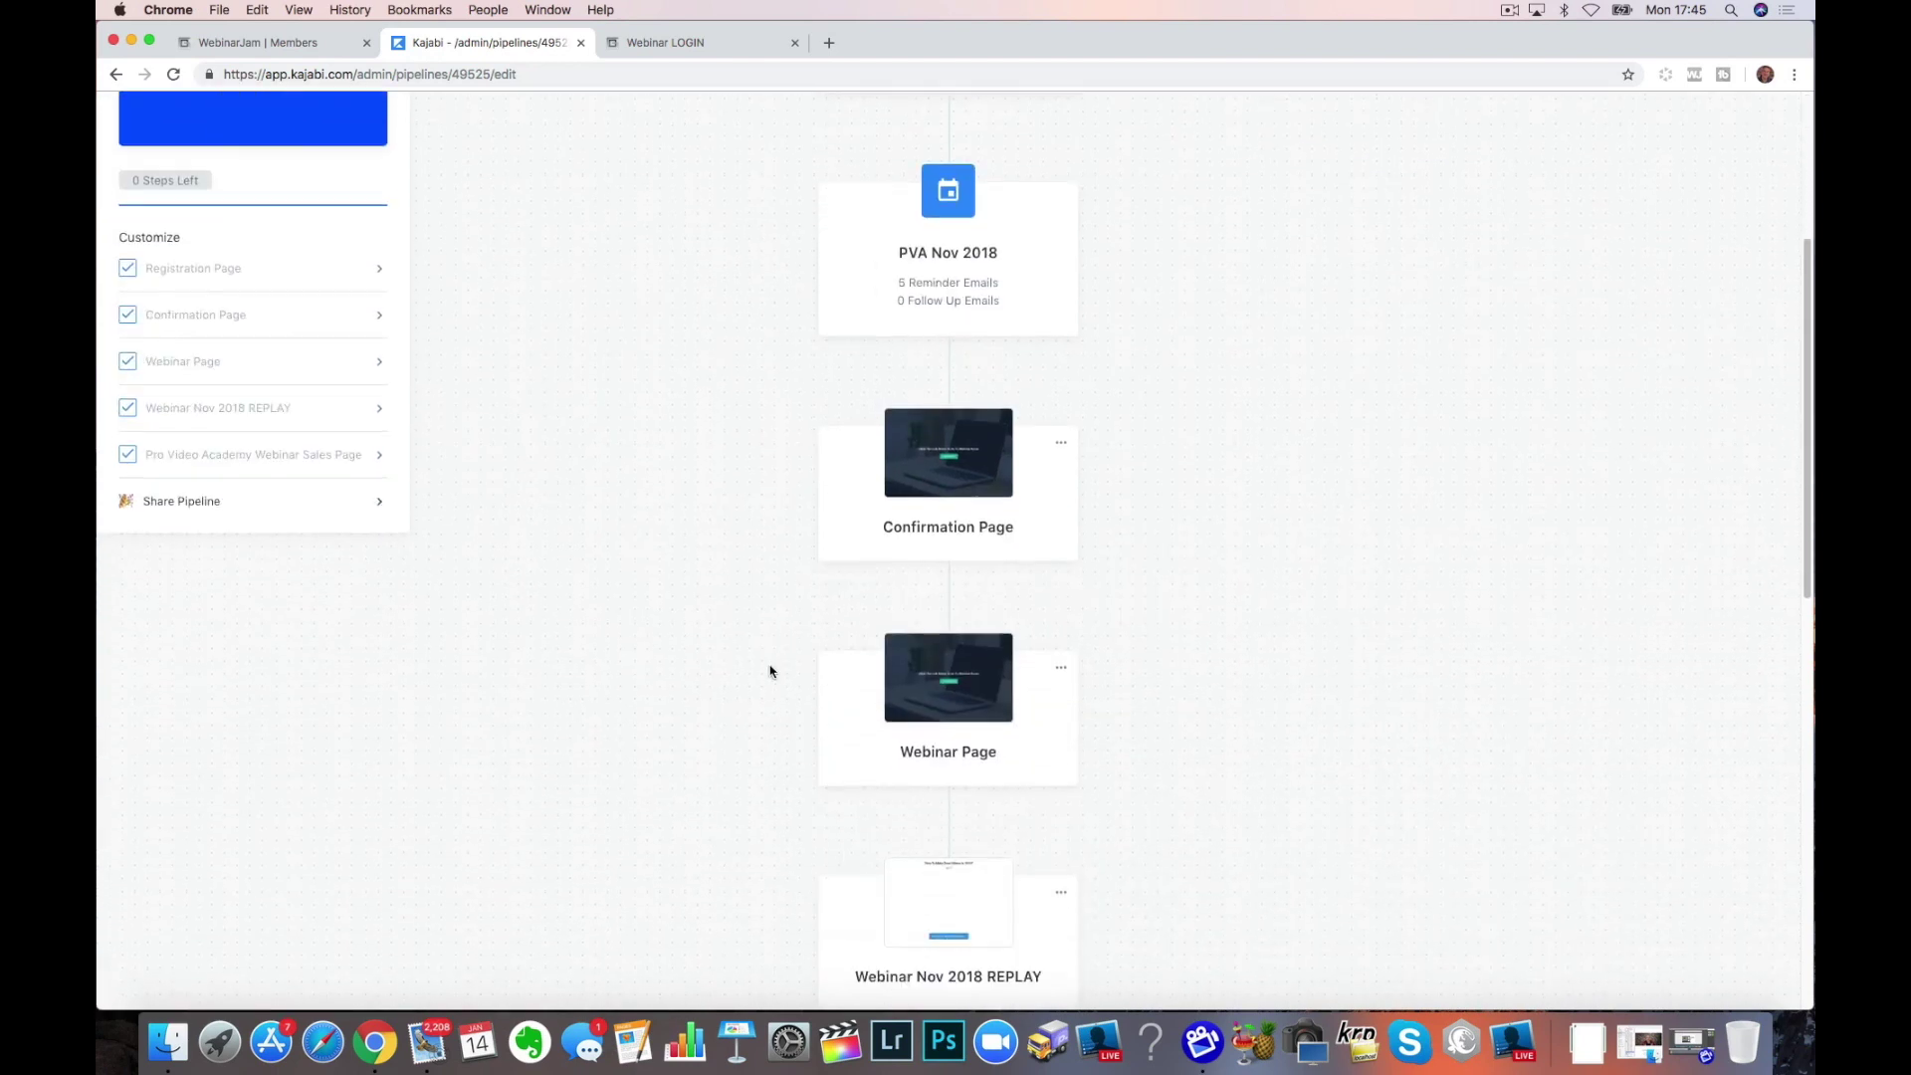
pyautogui.moveTo(846, 508)
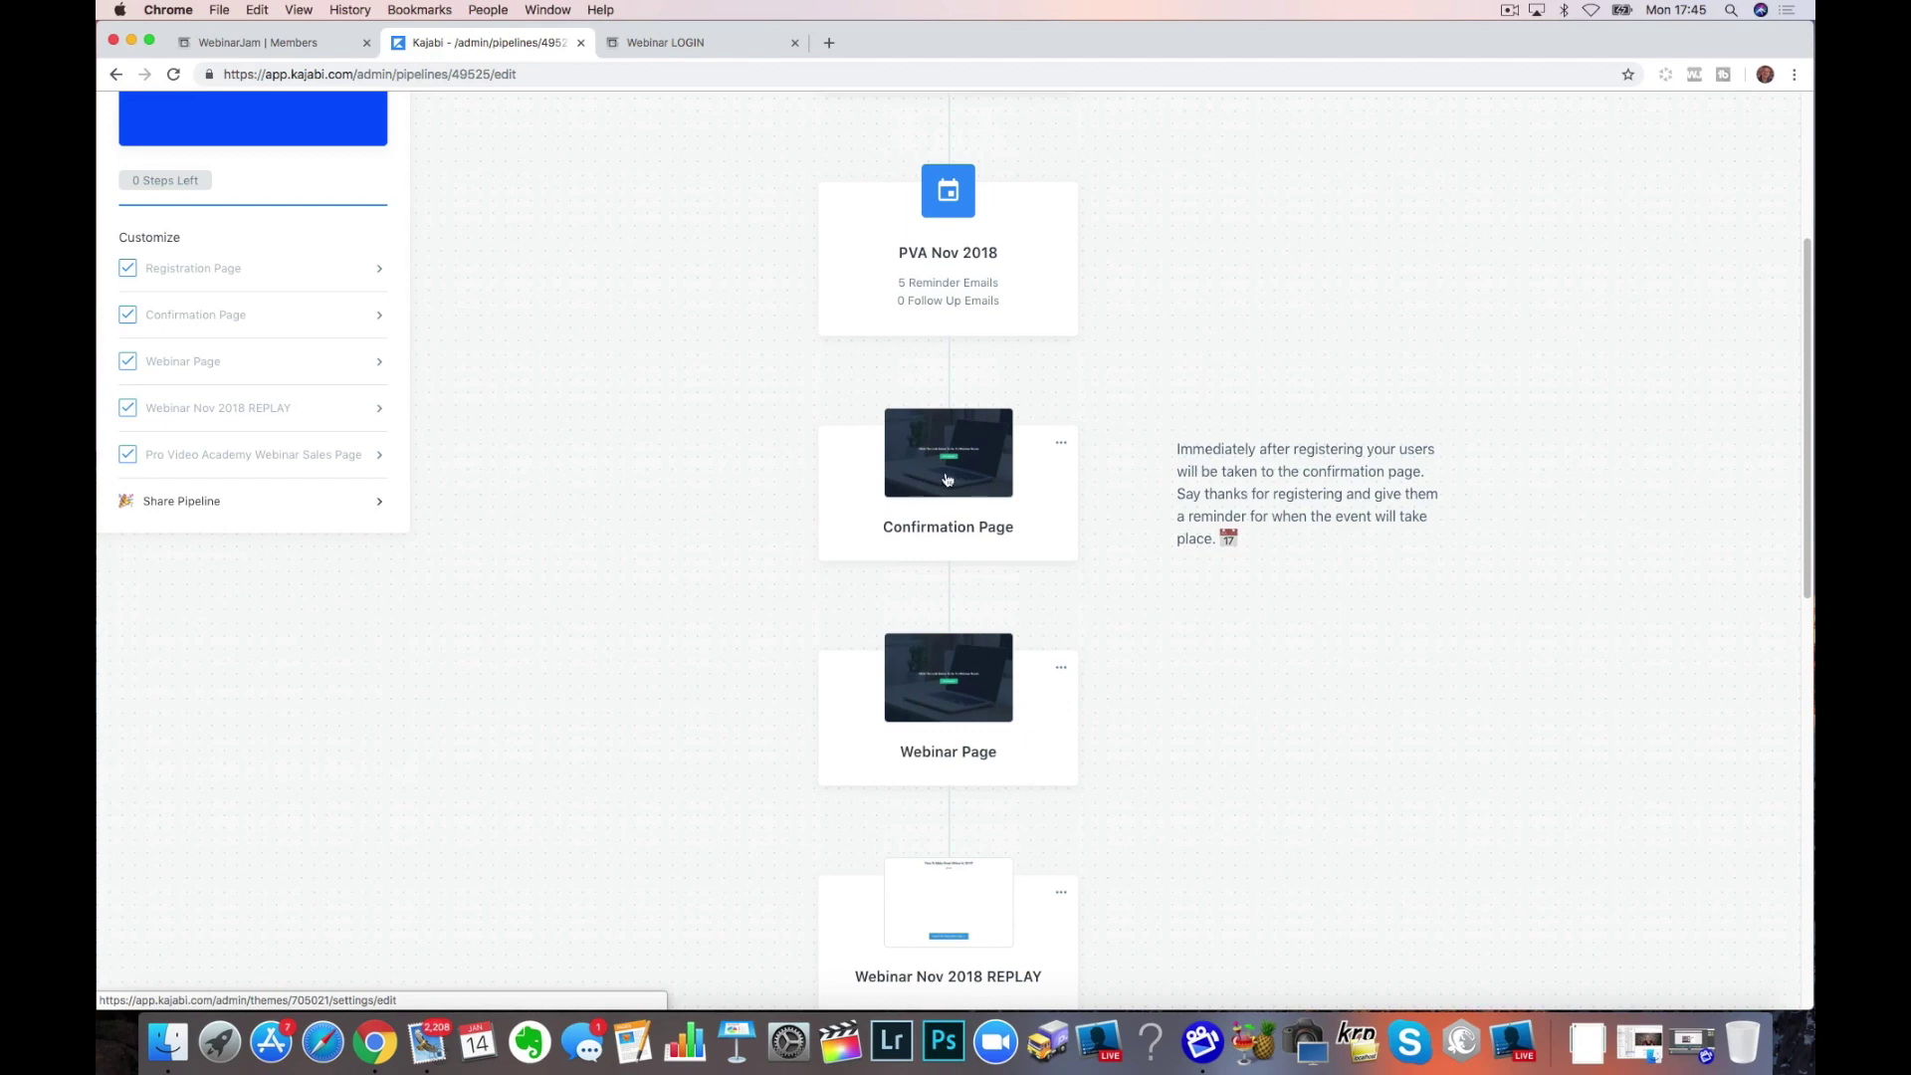
pyautogui.moveTo(909, 689)
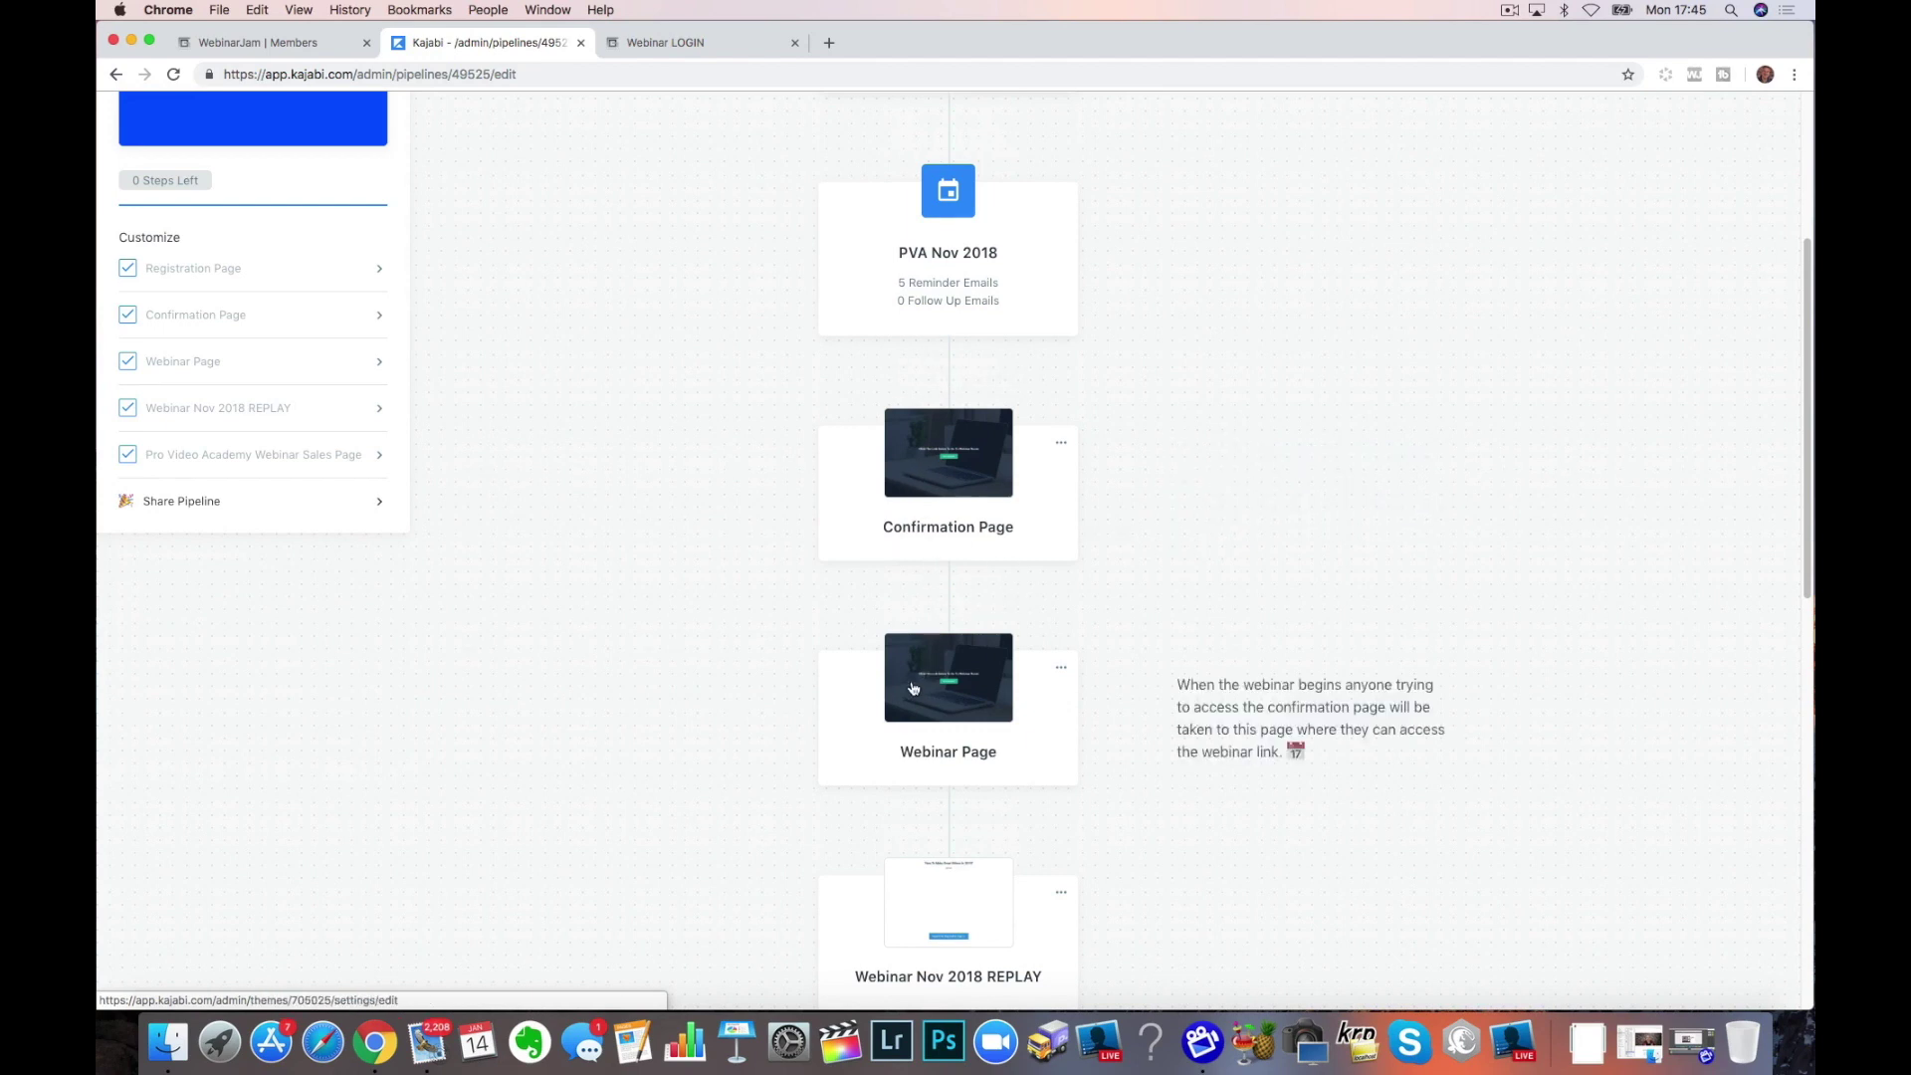
pyautogui.scroll(-5, 904, 691)
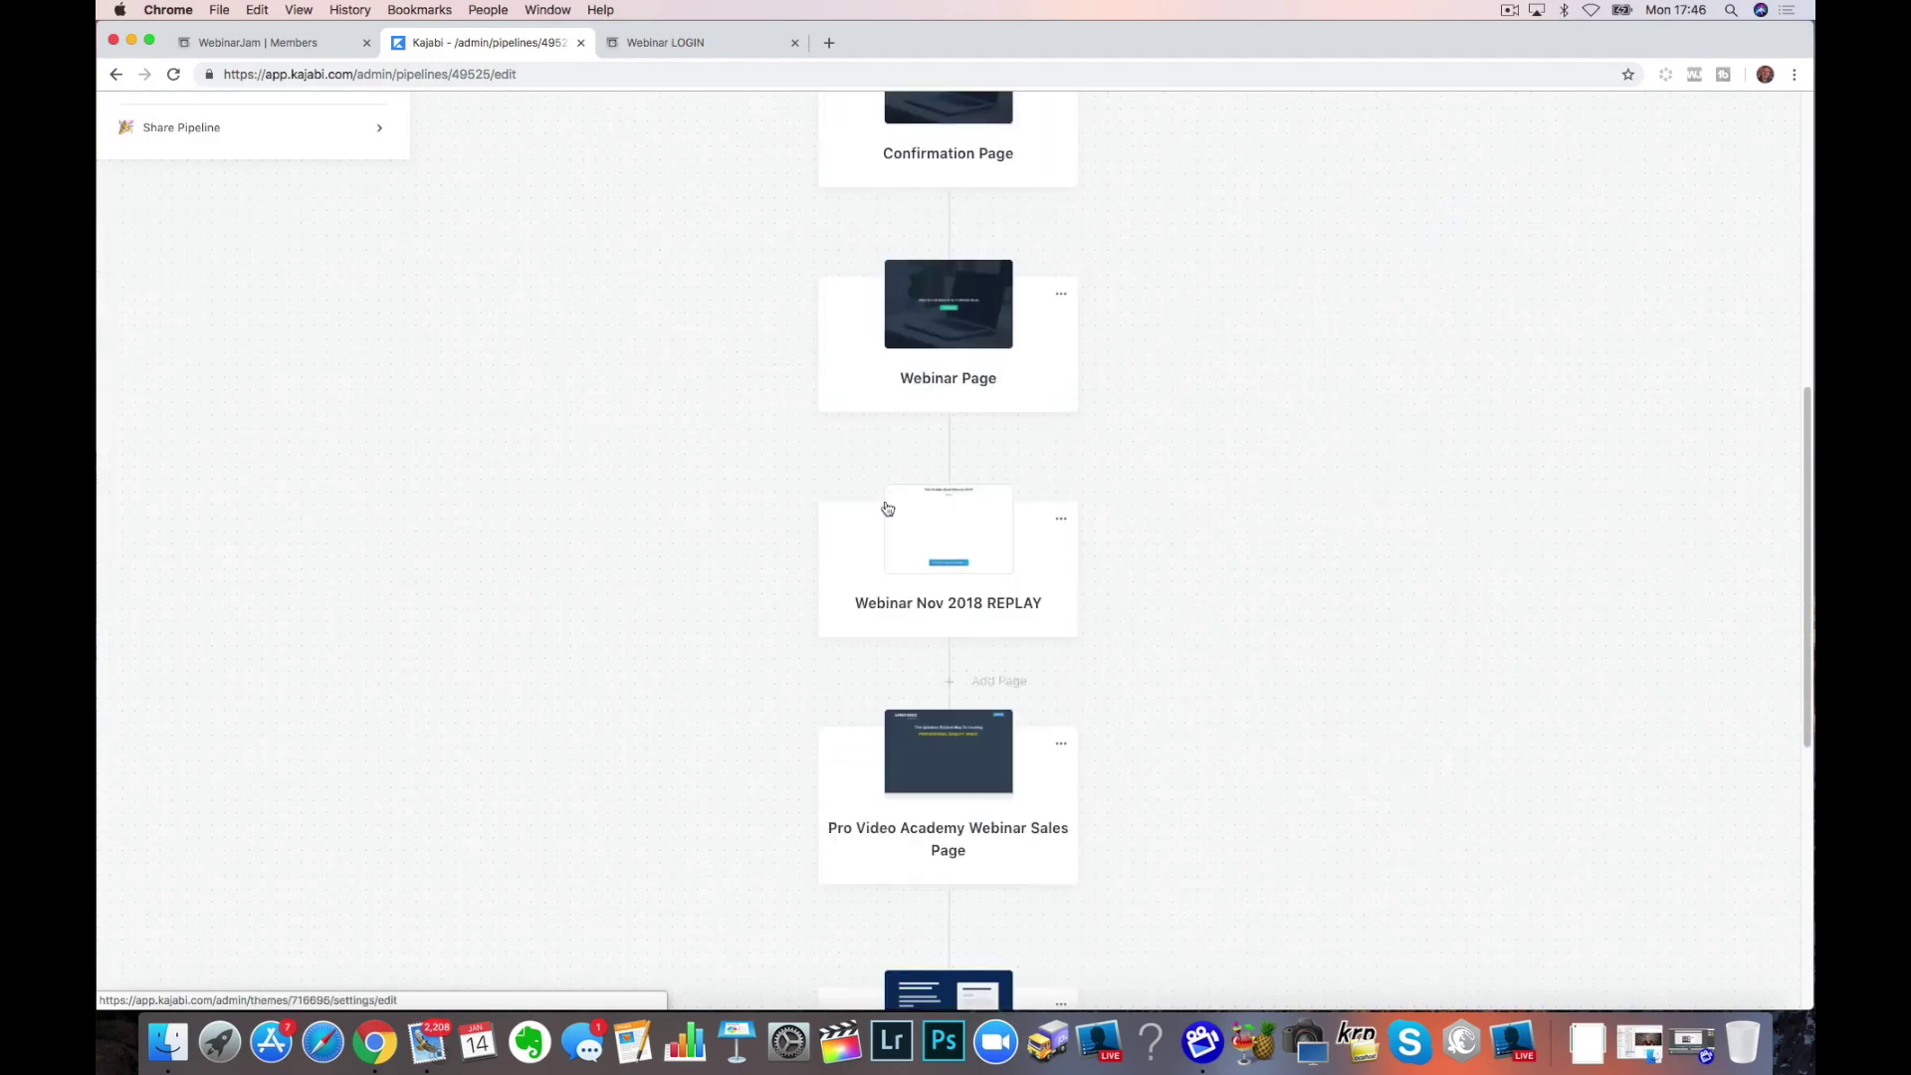
# Inspect the Webinar Page's JOIN WEBINAR button settings, whose action goes to a URL
pyautogui.click(914, 330)
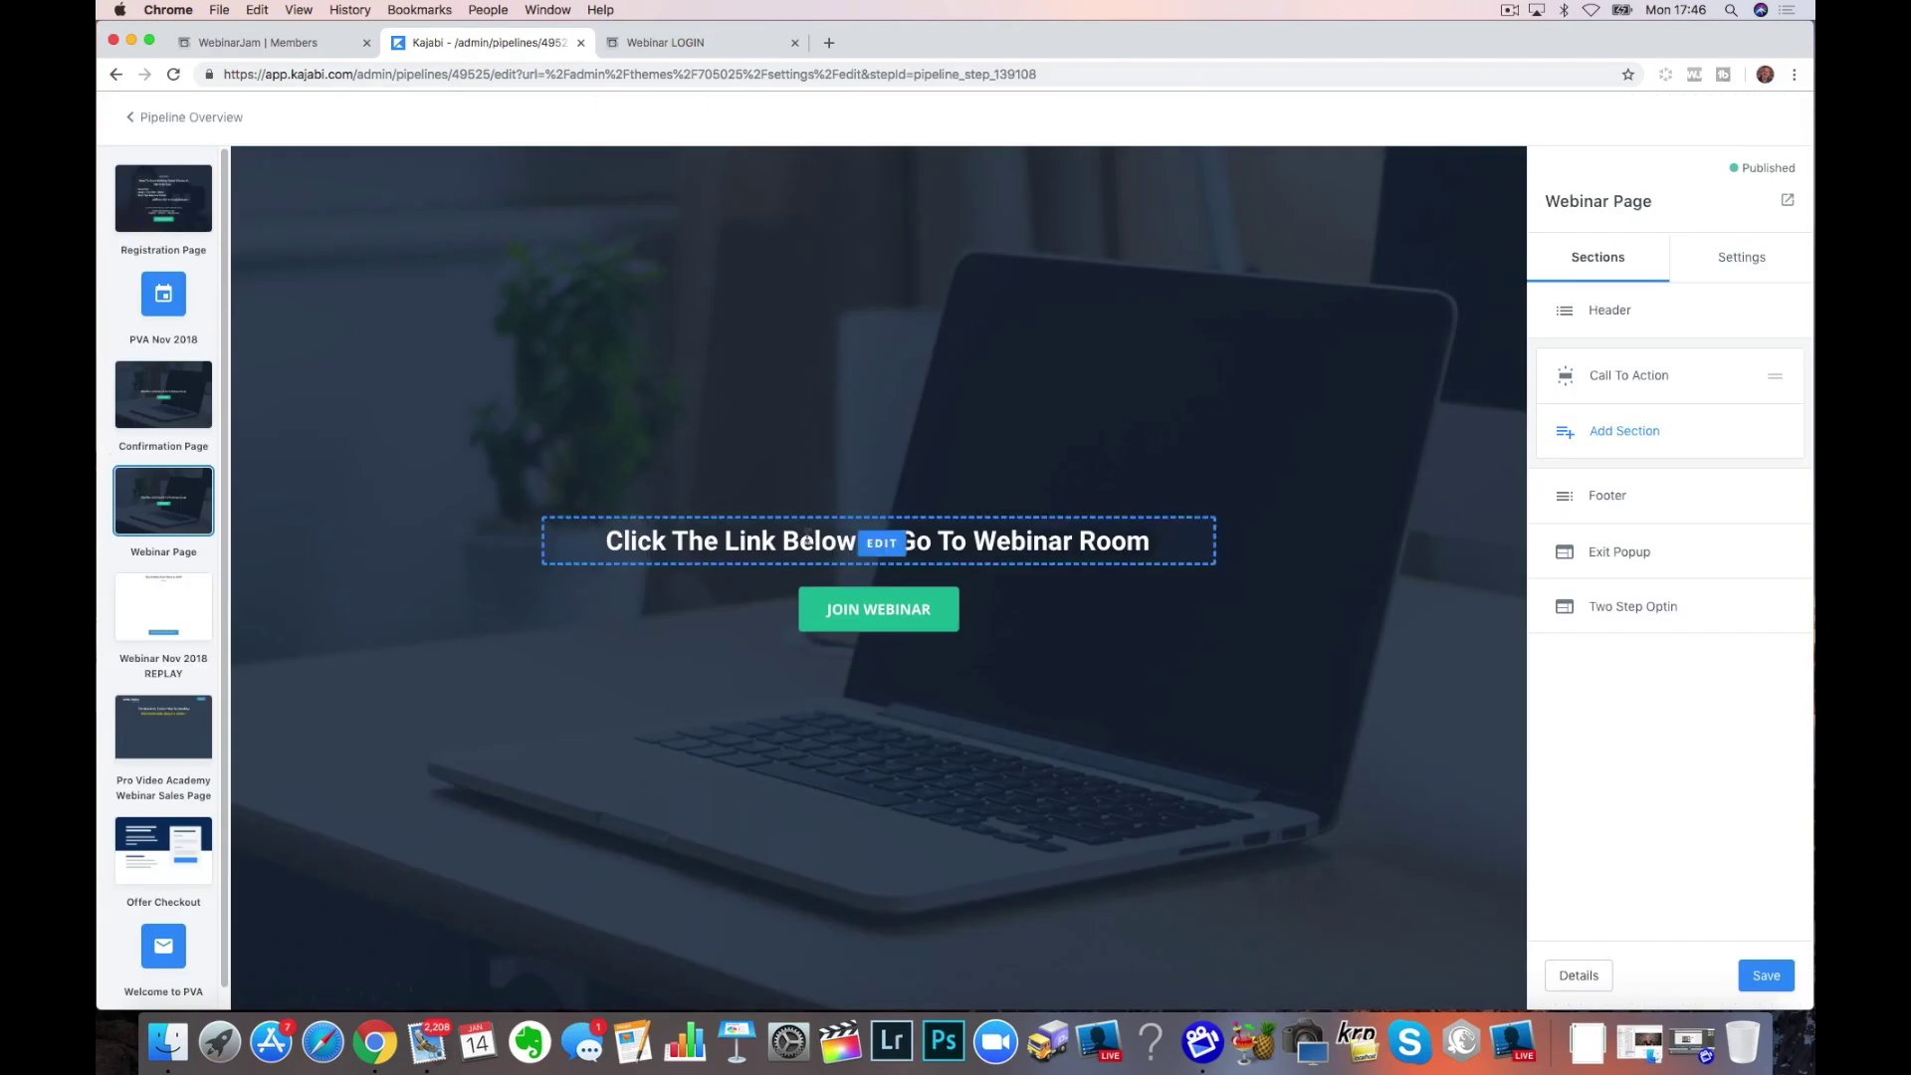
pyautogui.click(824, 619)
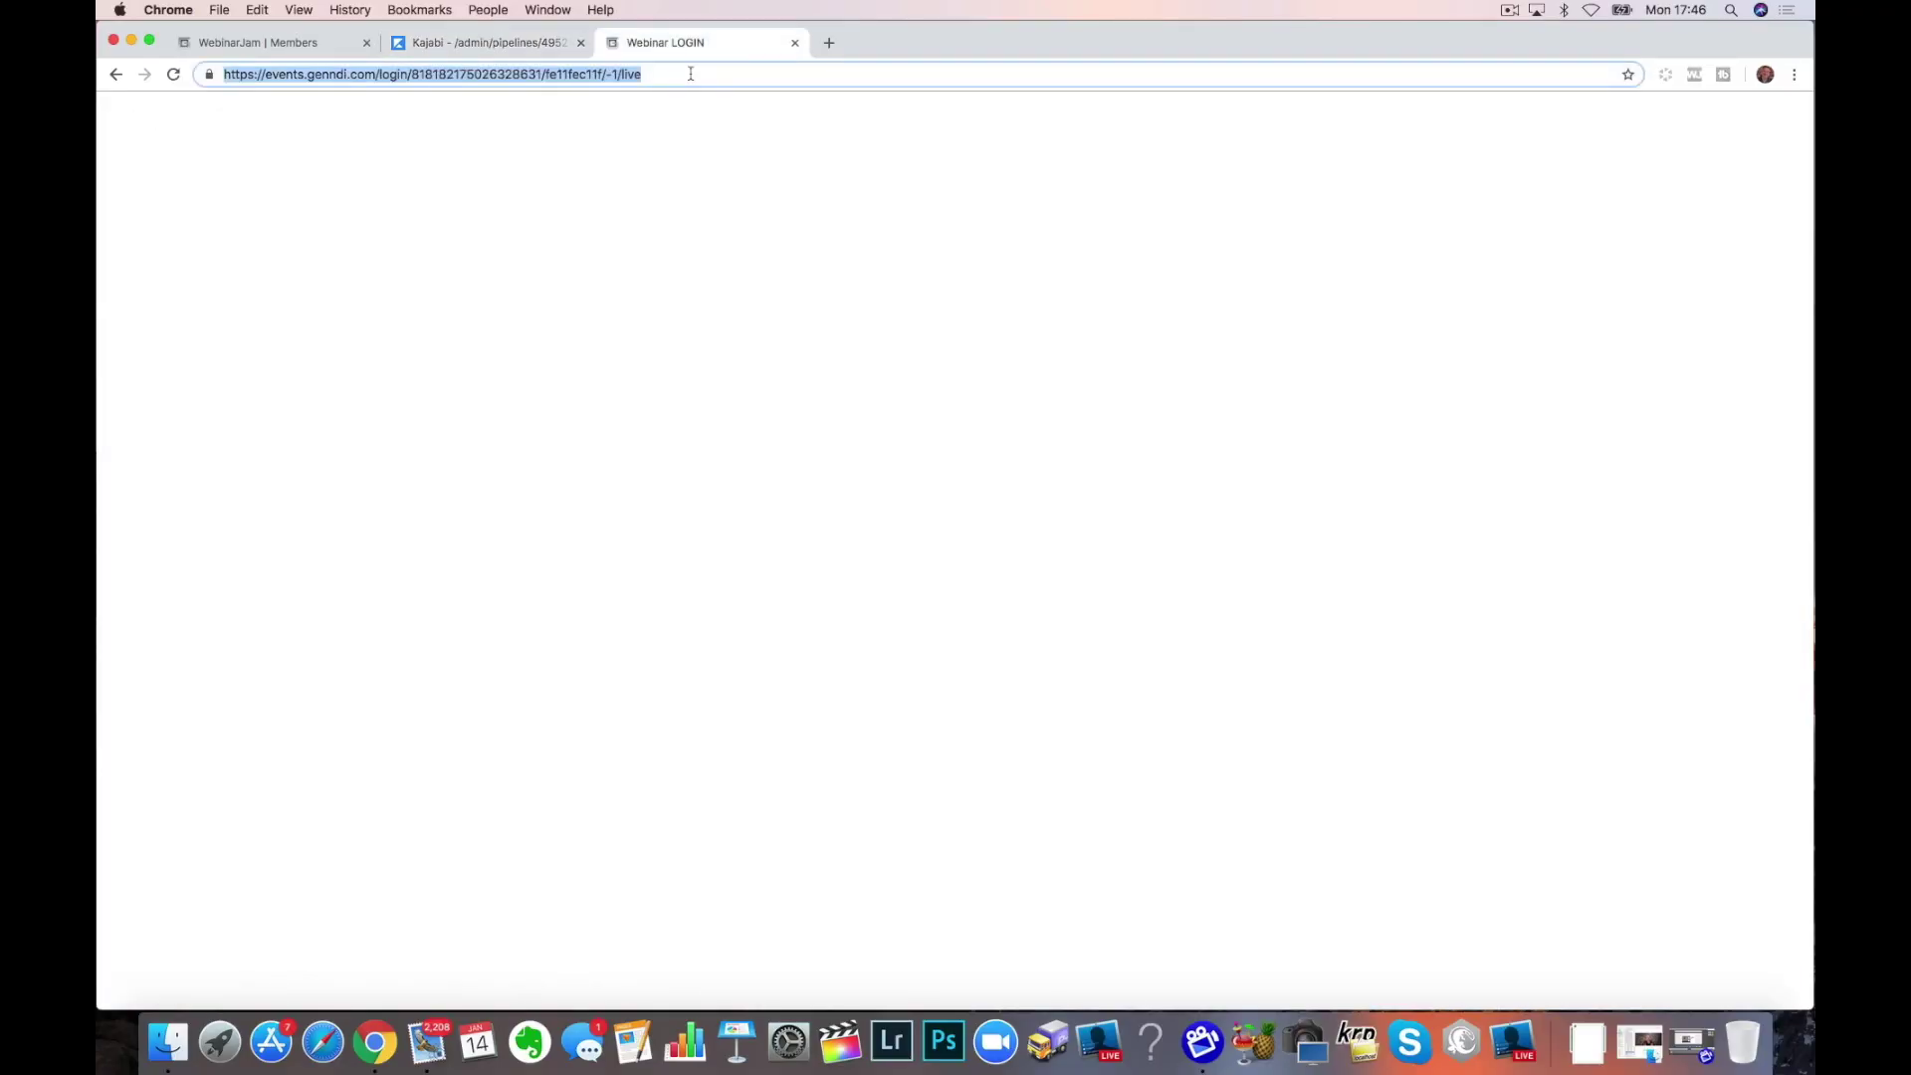
# Reload the WebinarJam event login page in the Webinar LOGIN tab
pyautogui.press('Return')
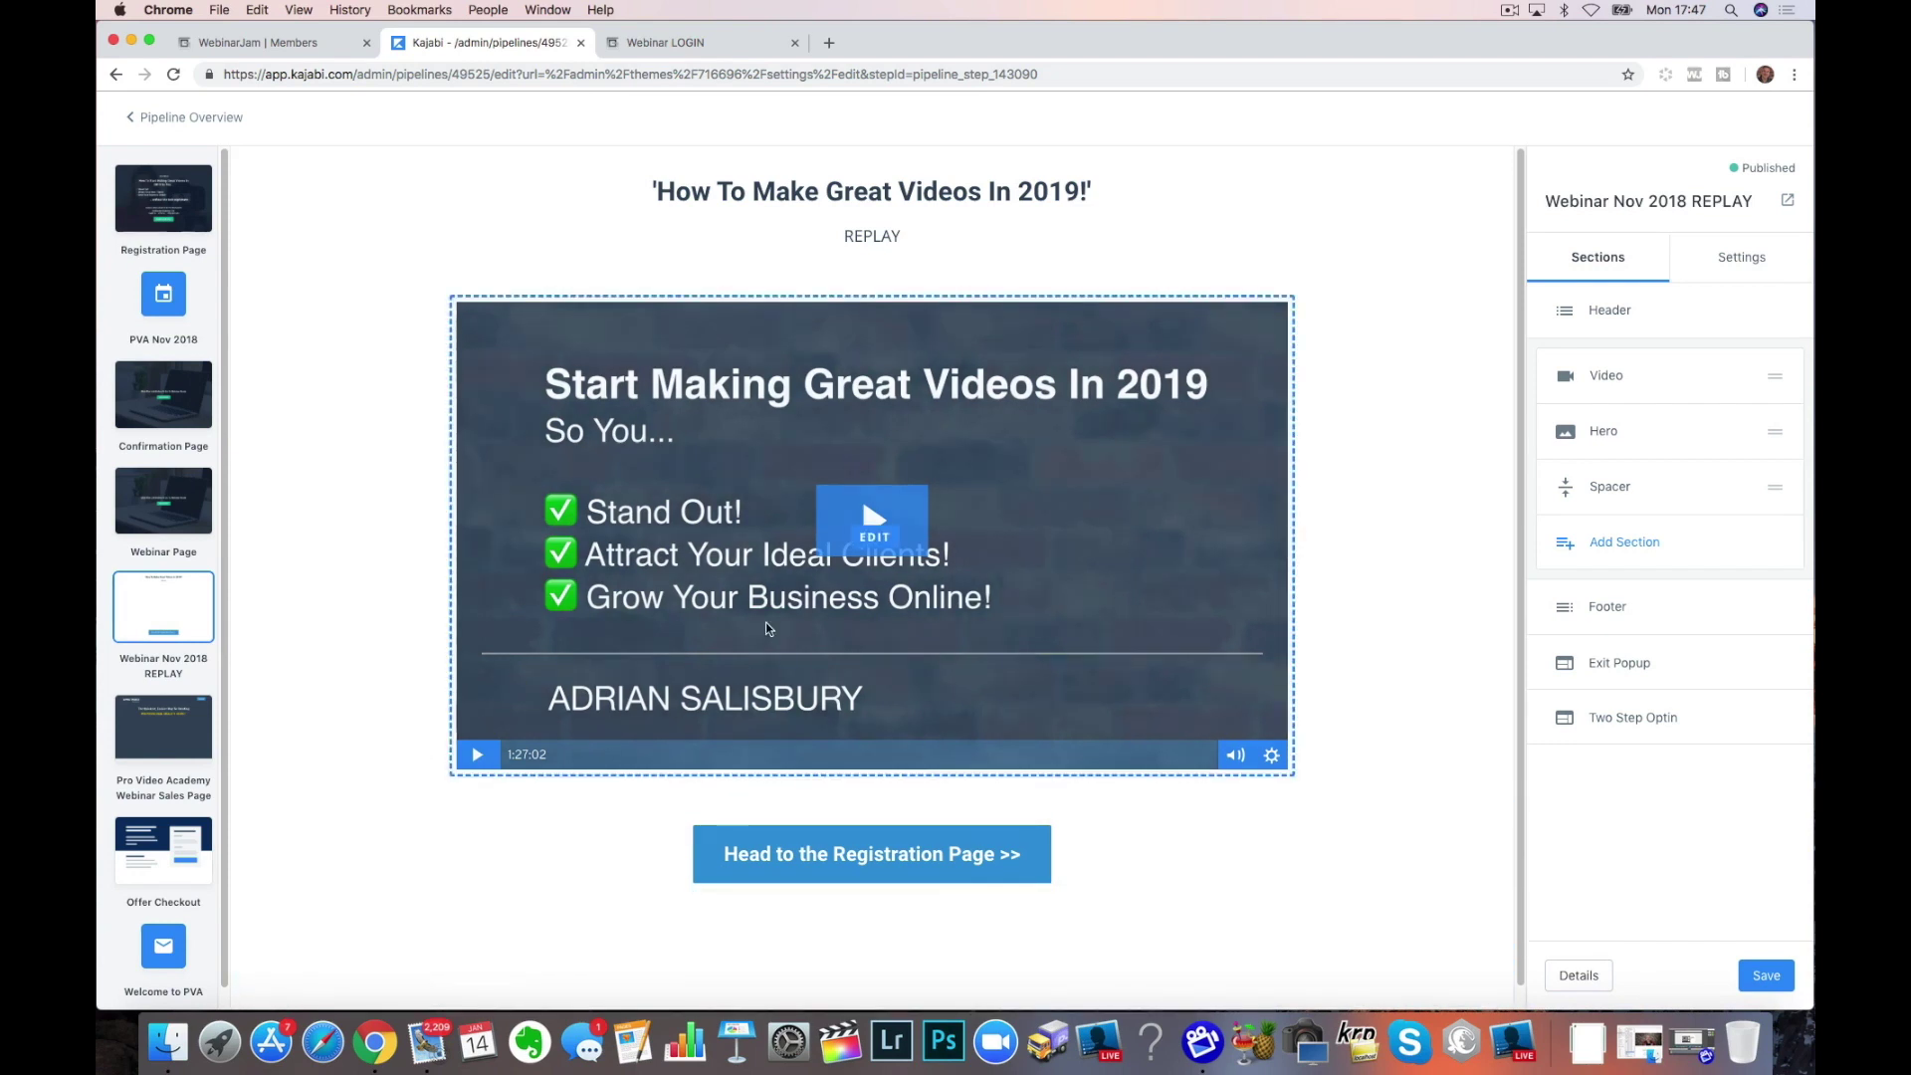
# Review the Pro Video Academy Webinar Sales Page and PVA $997 Offer Checkout steps
pyautogui.scroll(-1, 139, 732)
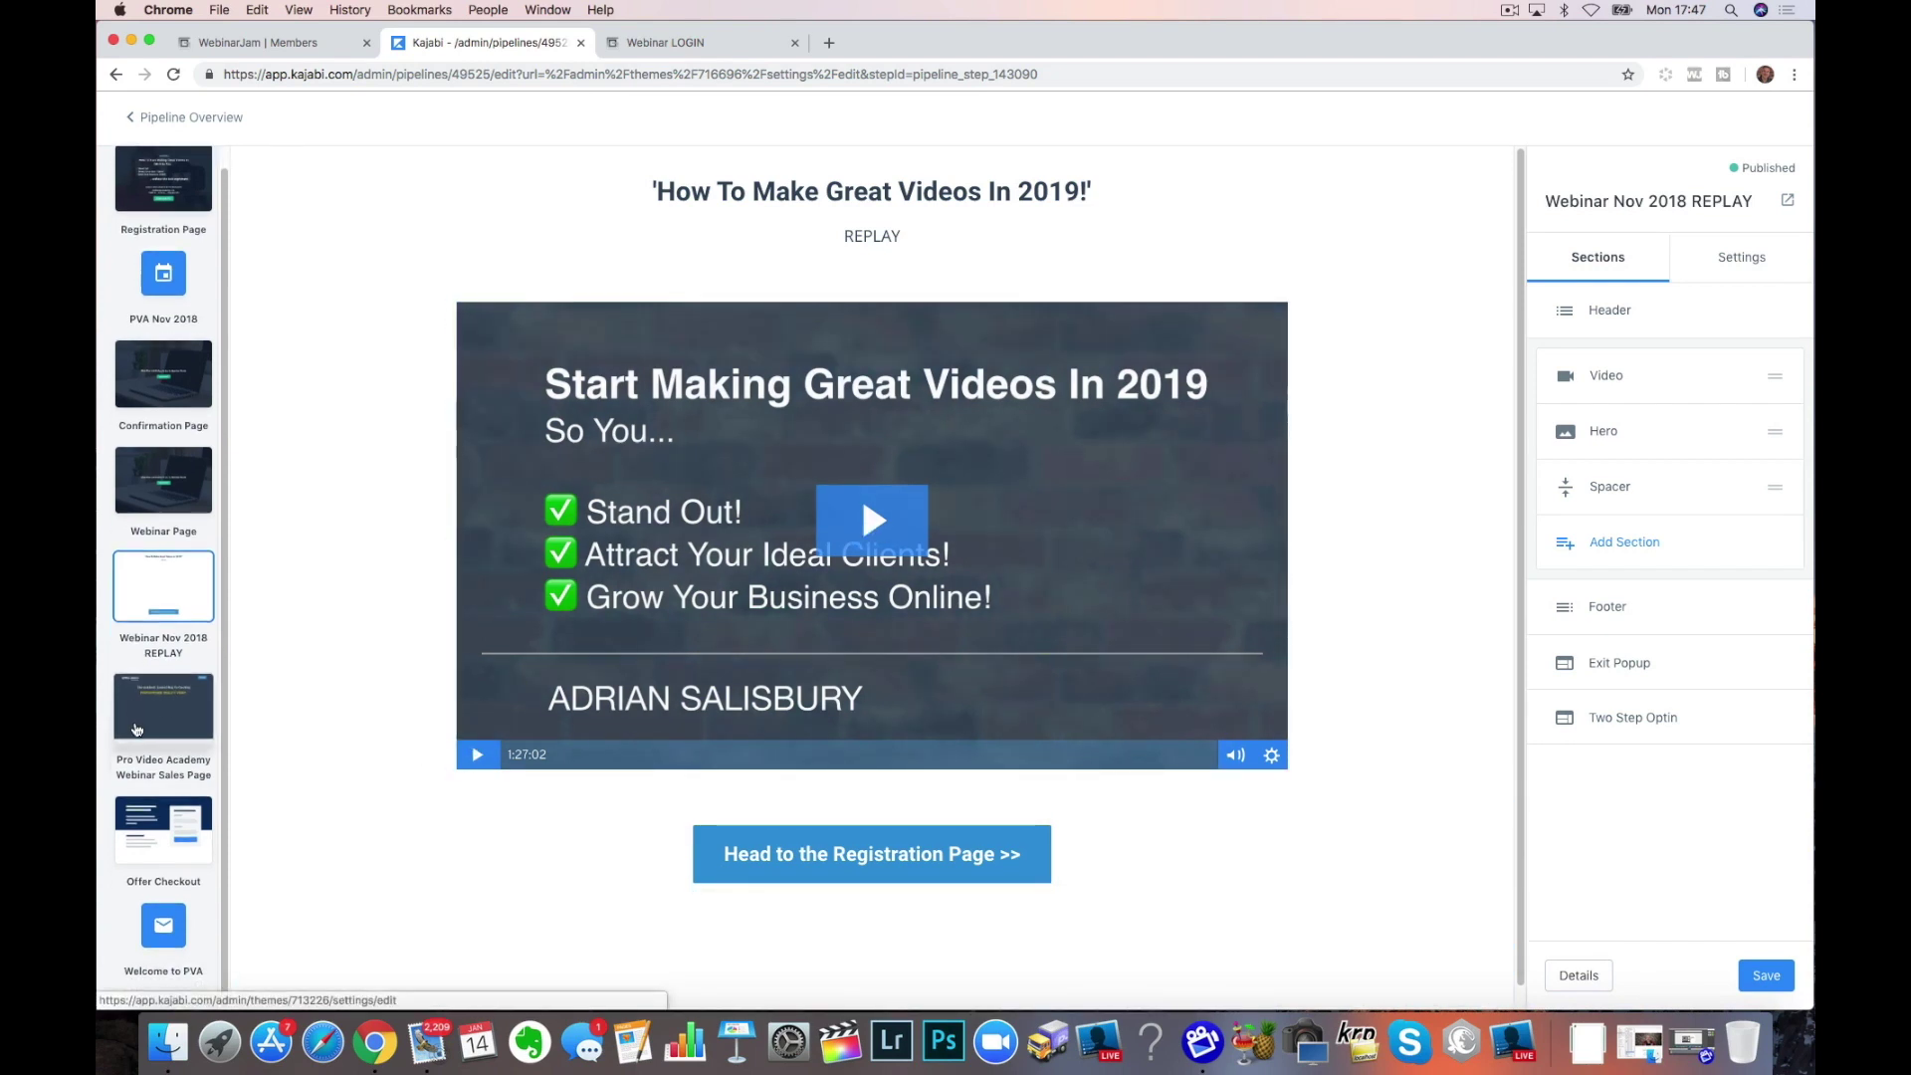
pyautogui.click(159, 728)
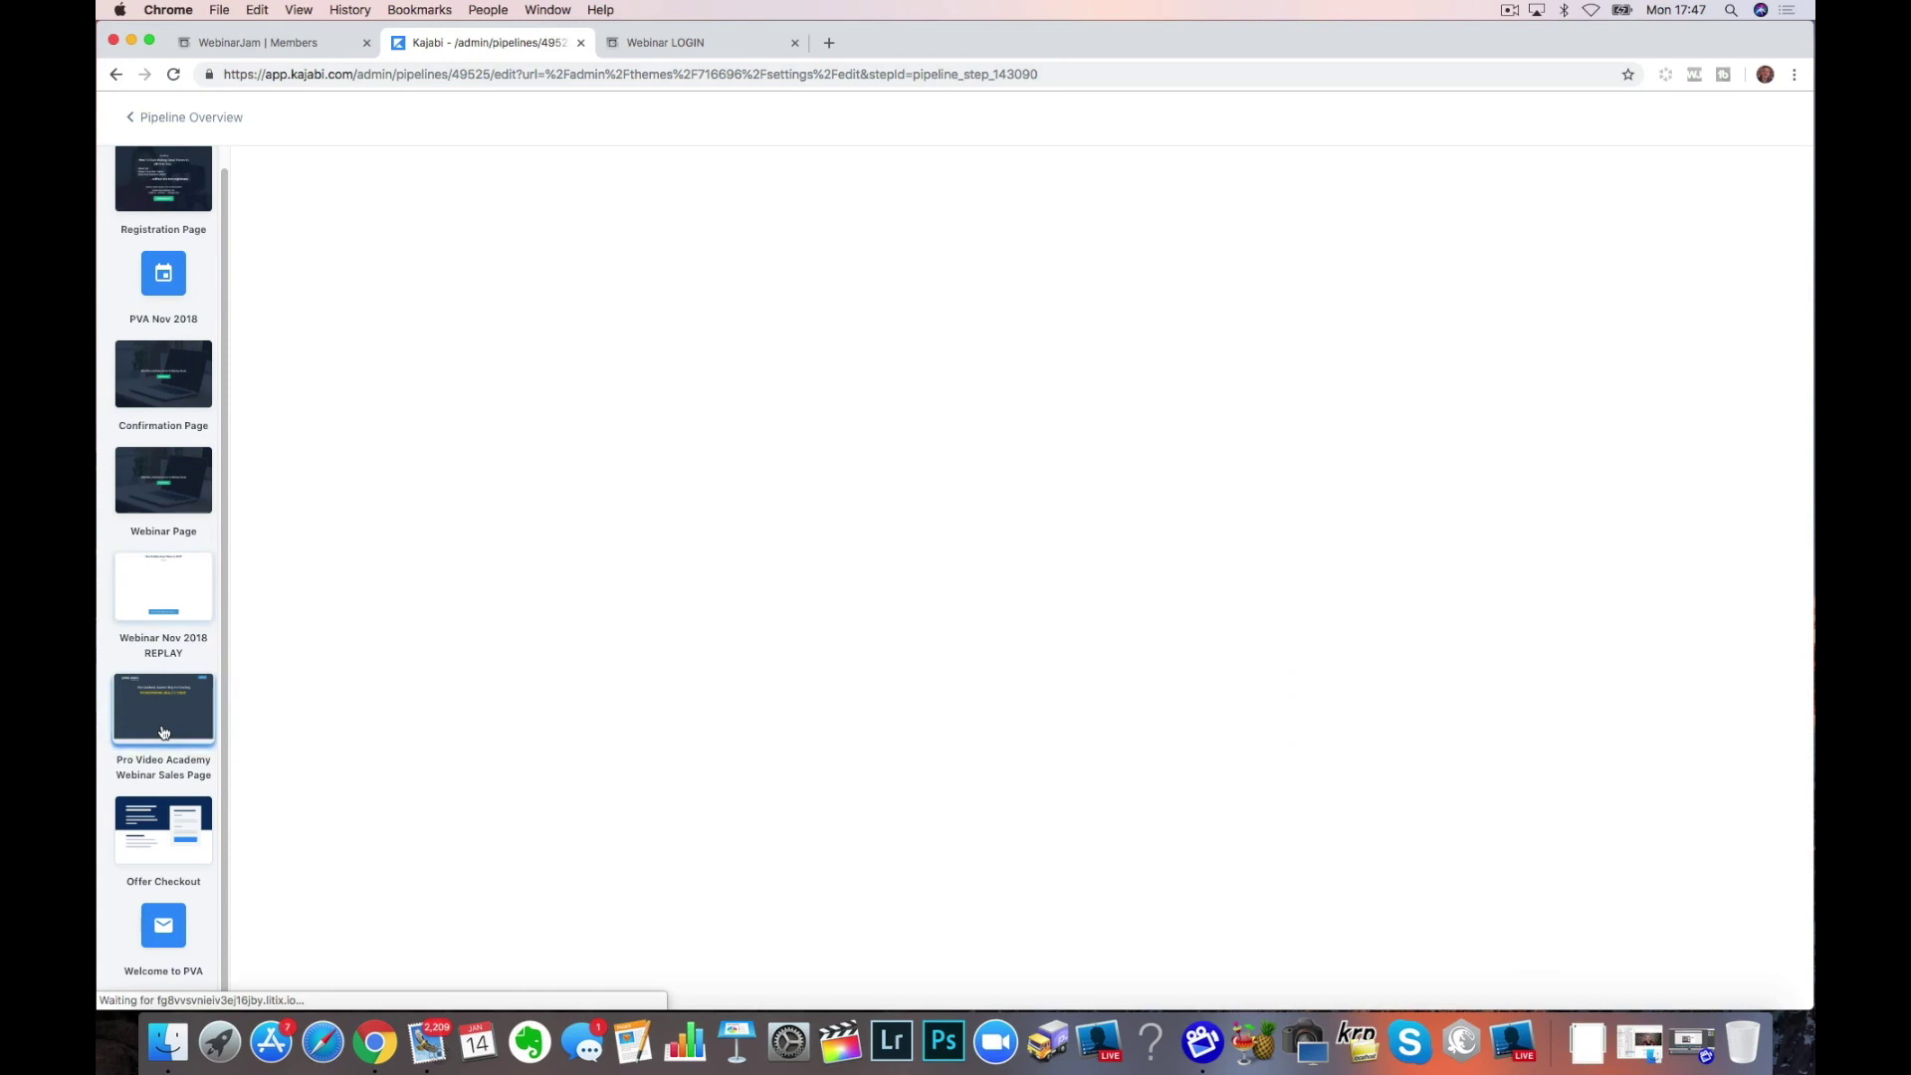
pyautogui.click(156, 824)
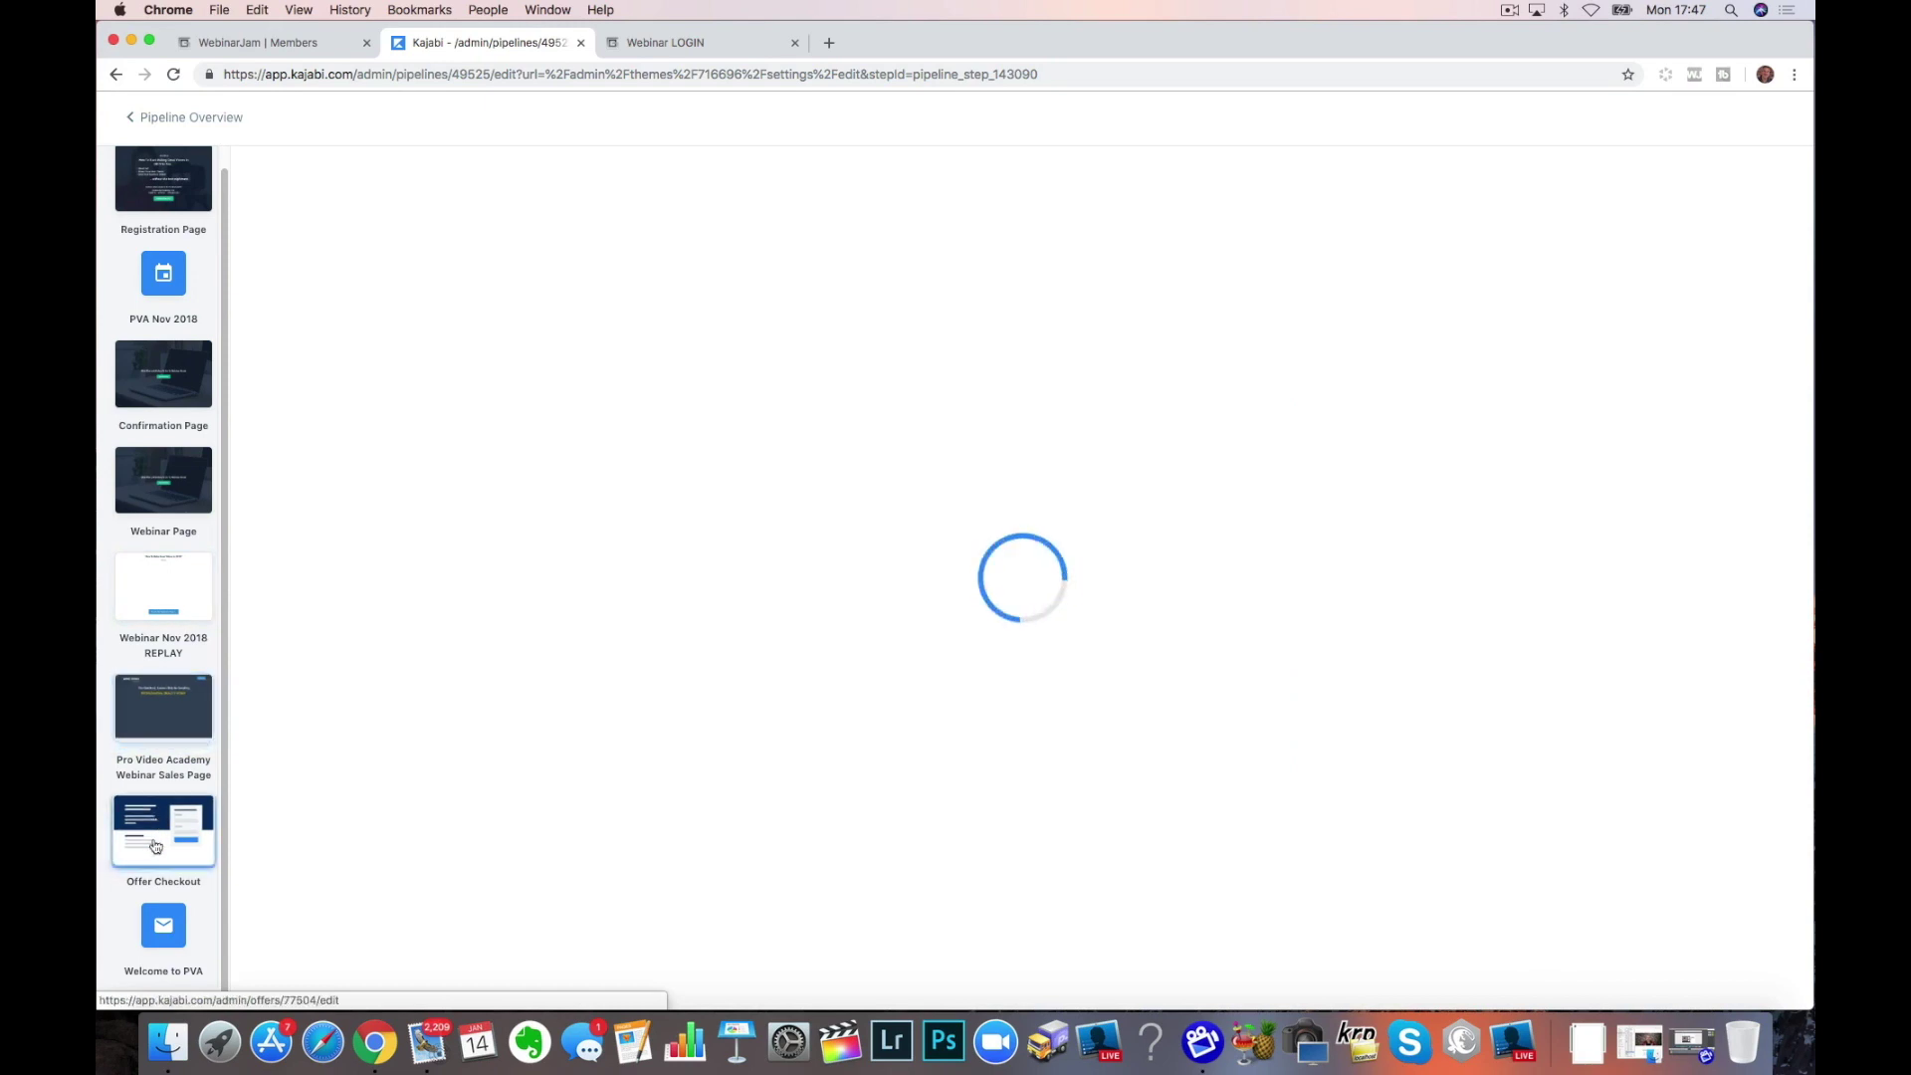
pyautogui.click(132, 121)
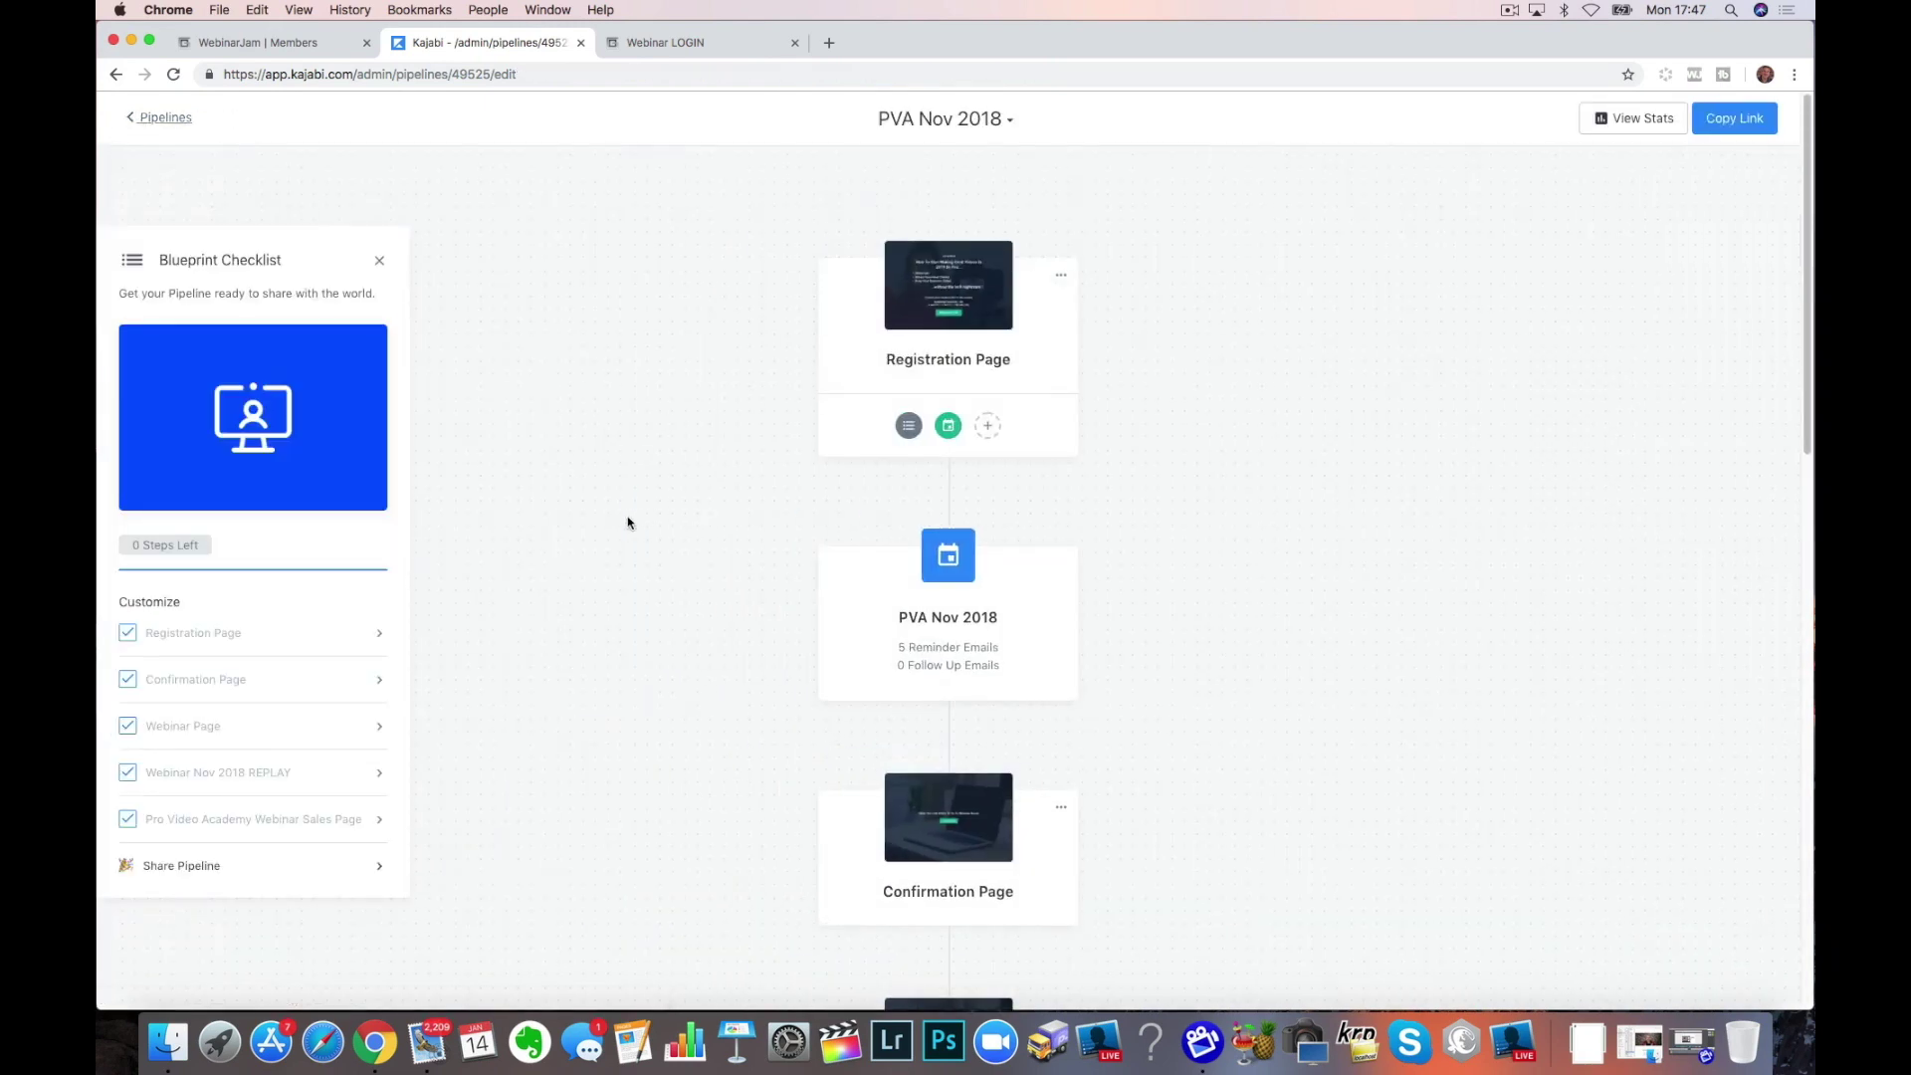
pyautogui.scroll(-15, 645, 627)
pyautogui.scroll(20, 645, 627)
pyautogui.click(1009, 124)
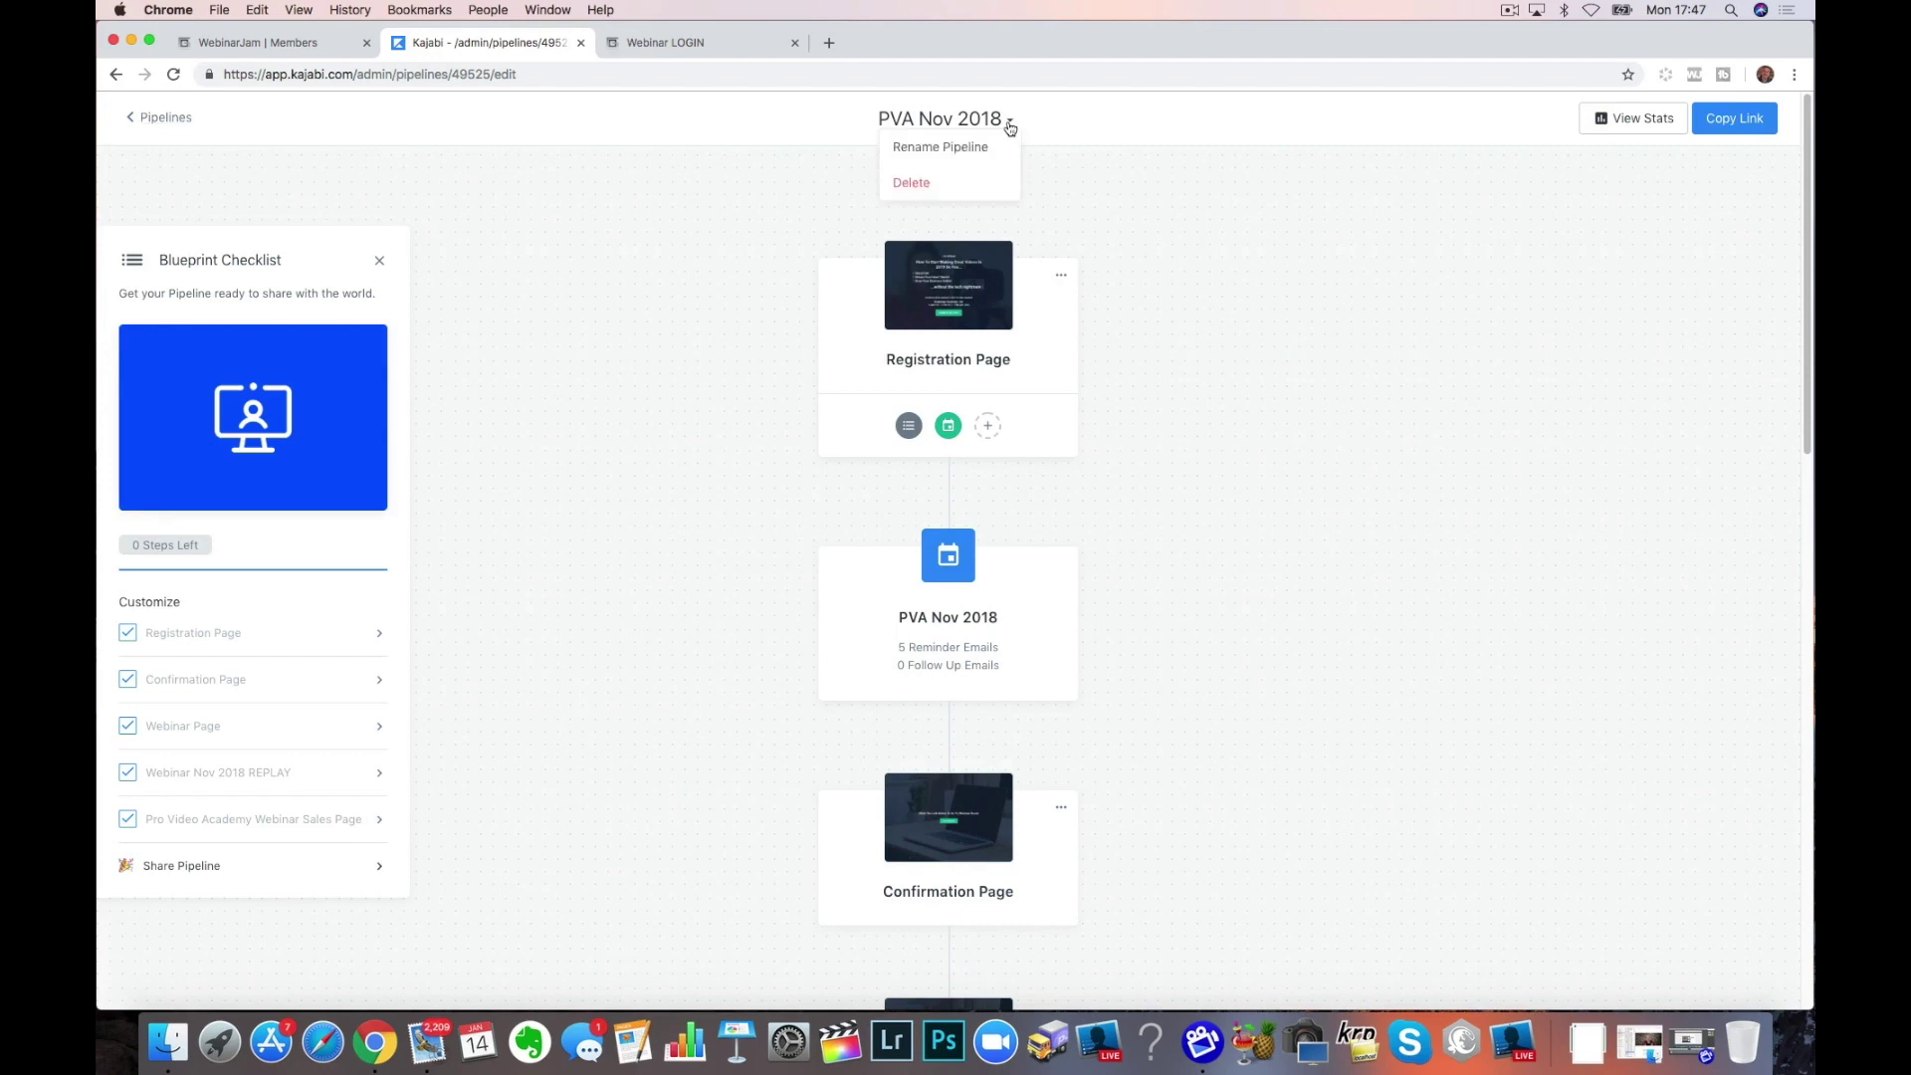
pyautogui.click(682, 335)
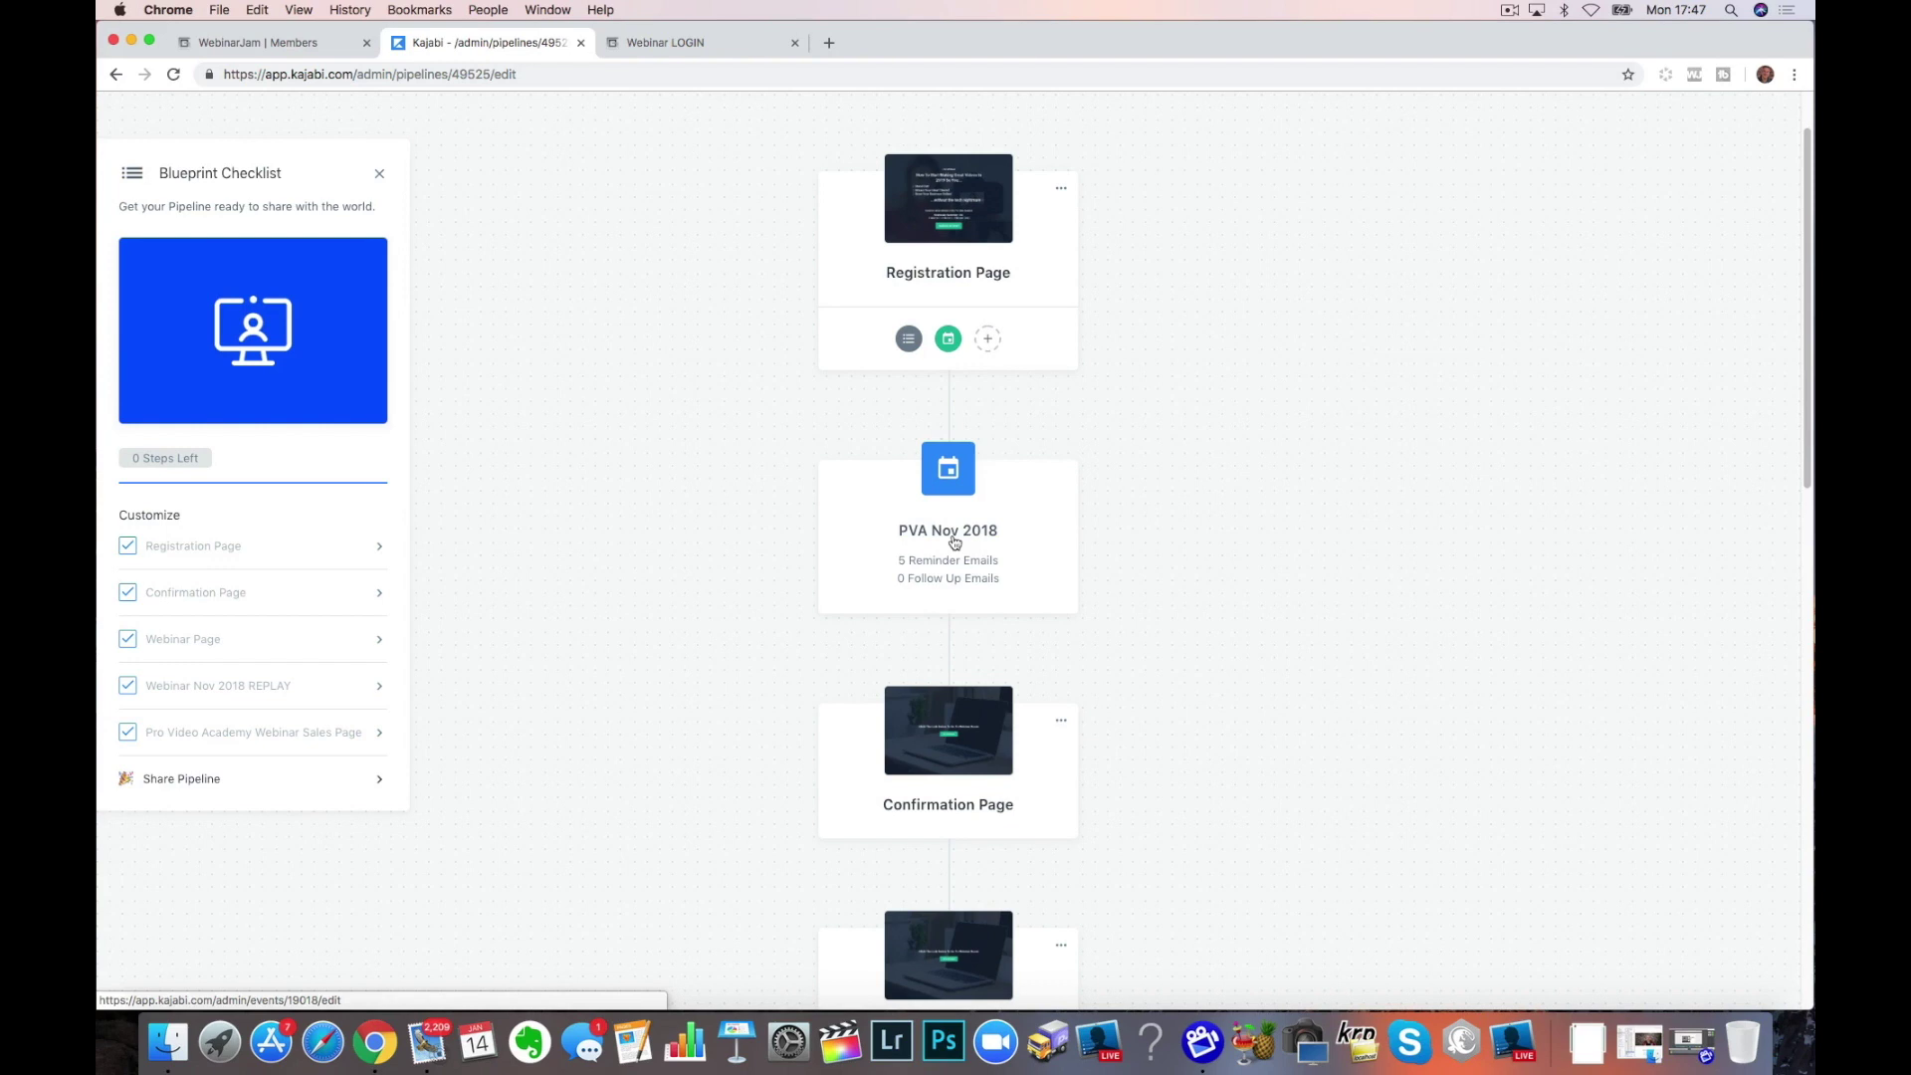
pyautogui.scroll(-12, 939, 780)
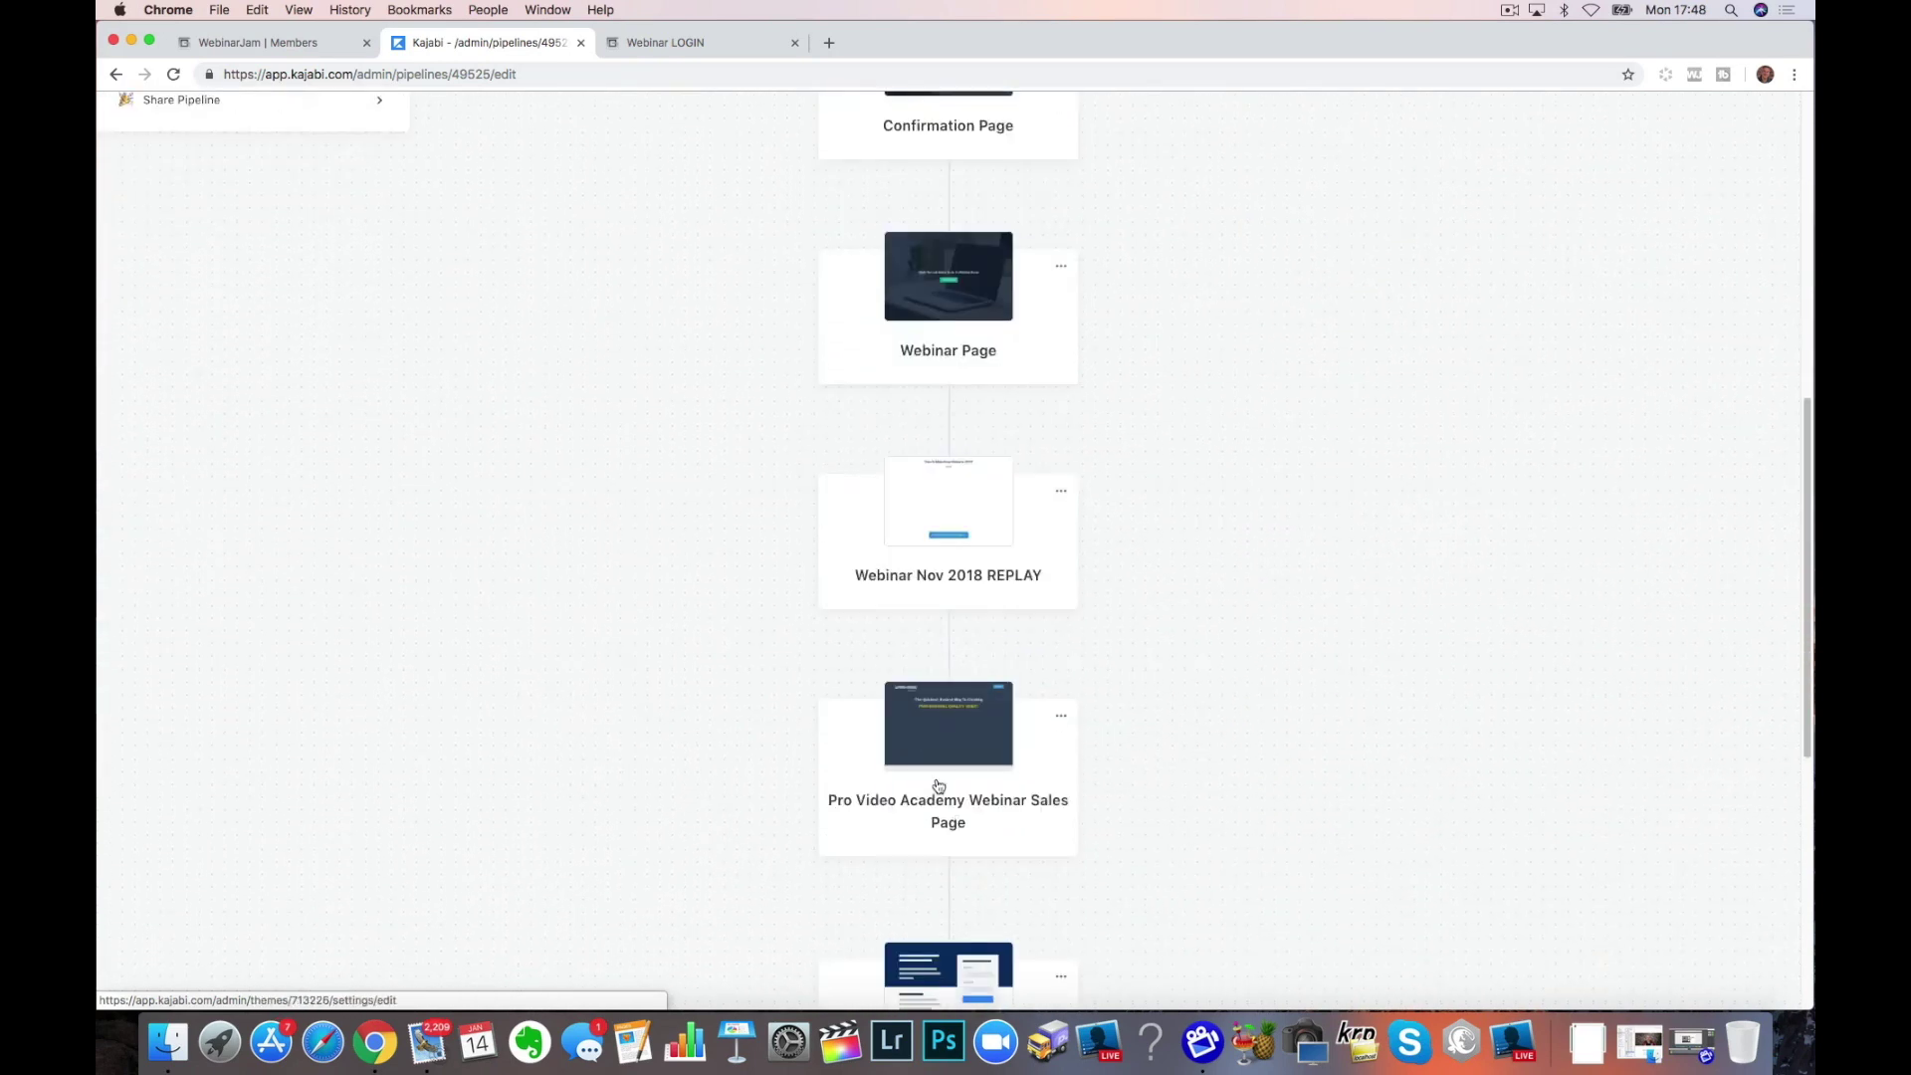
pyautogui.scroll(-7, 937, 785)
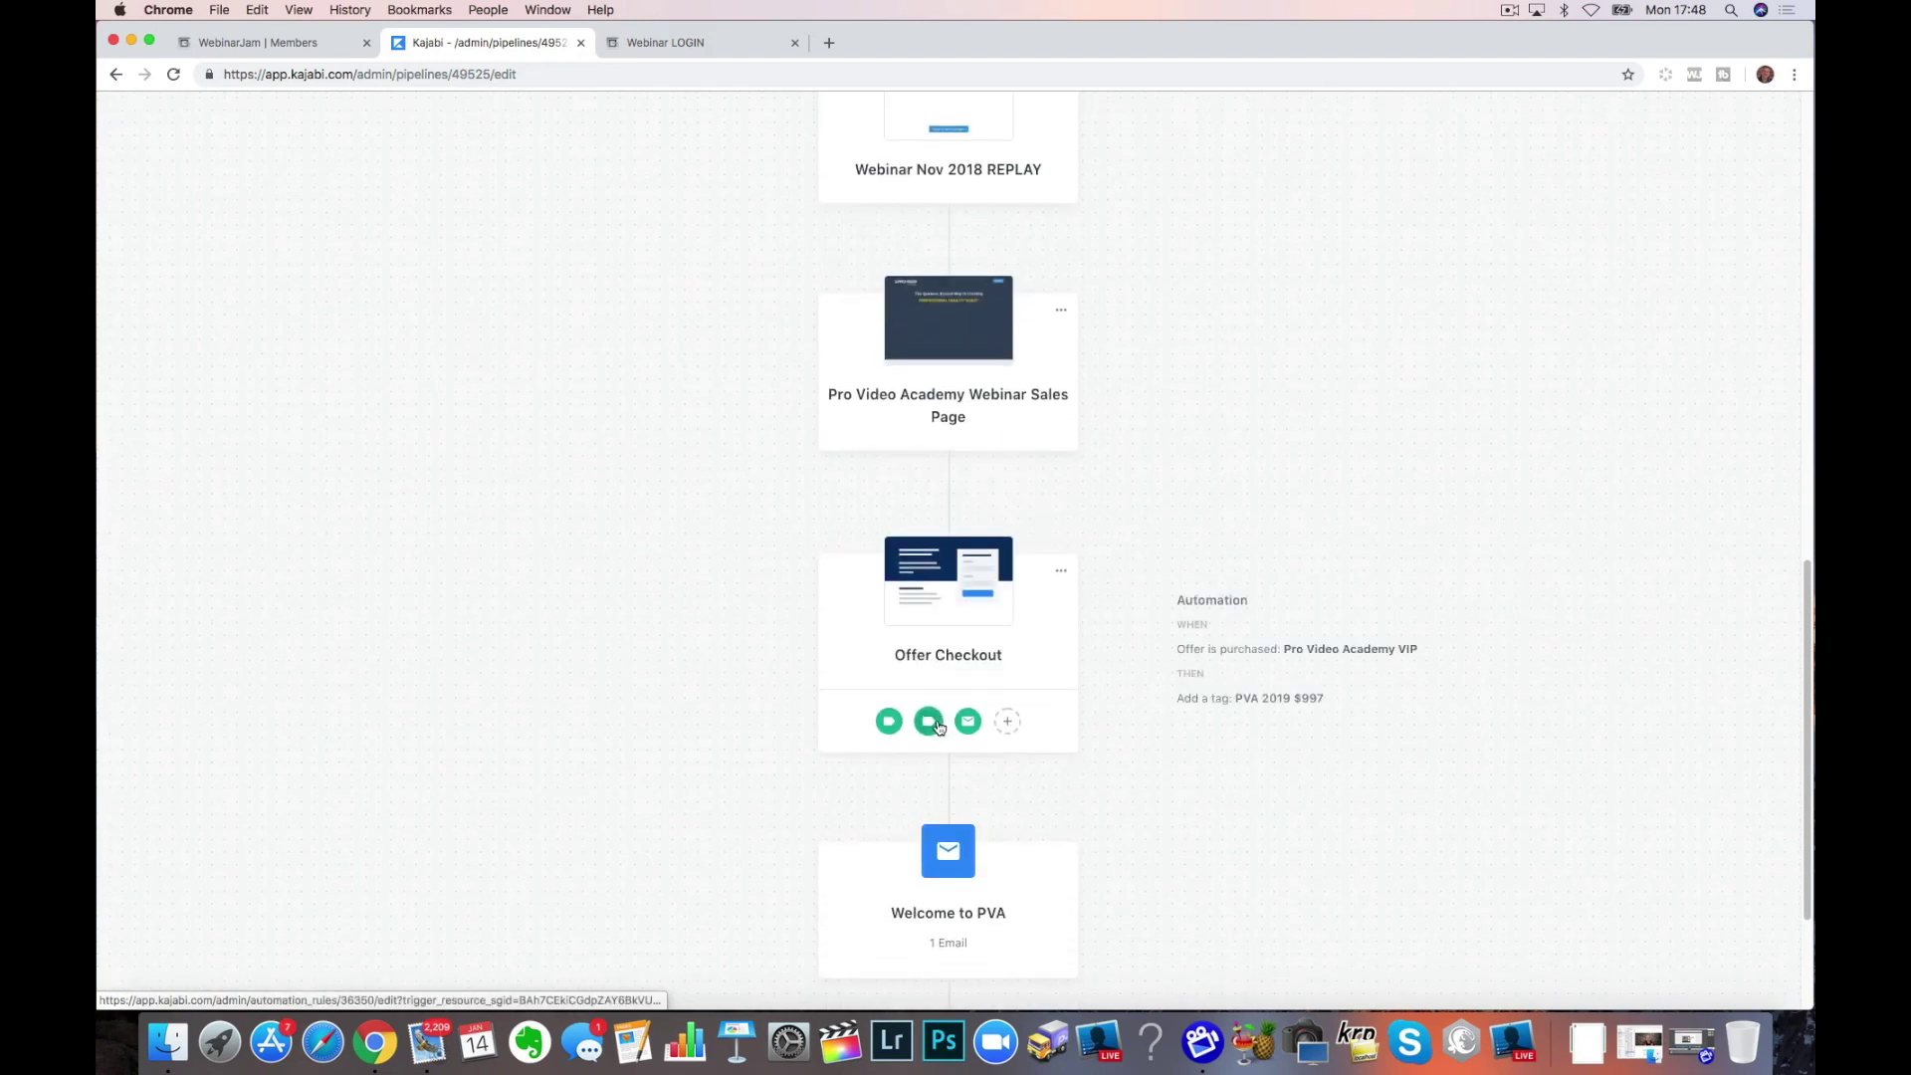
pyautogui.scroll(-4, 937, 737)
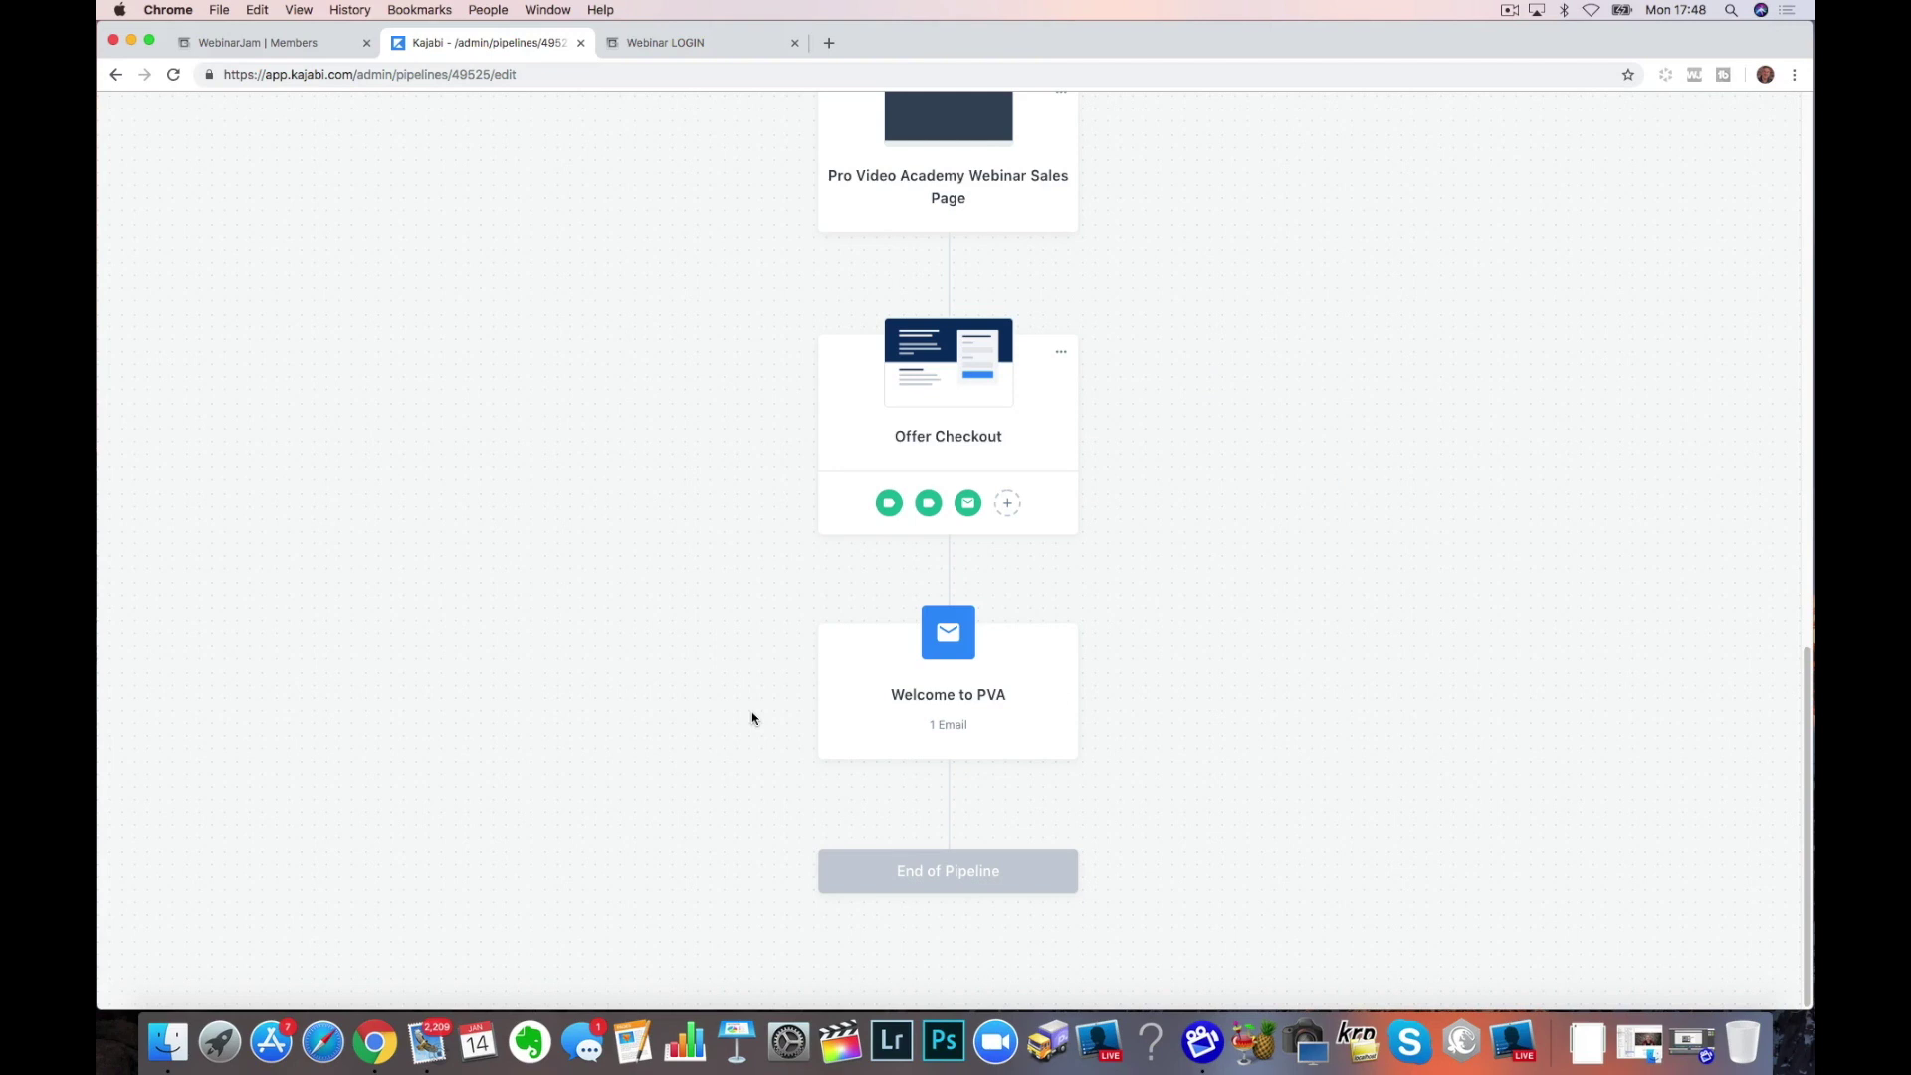
pyautogui.scroll(15, 752, 716)
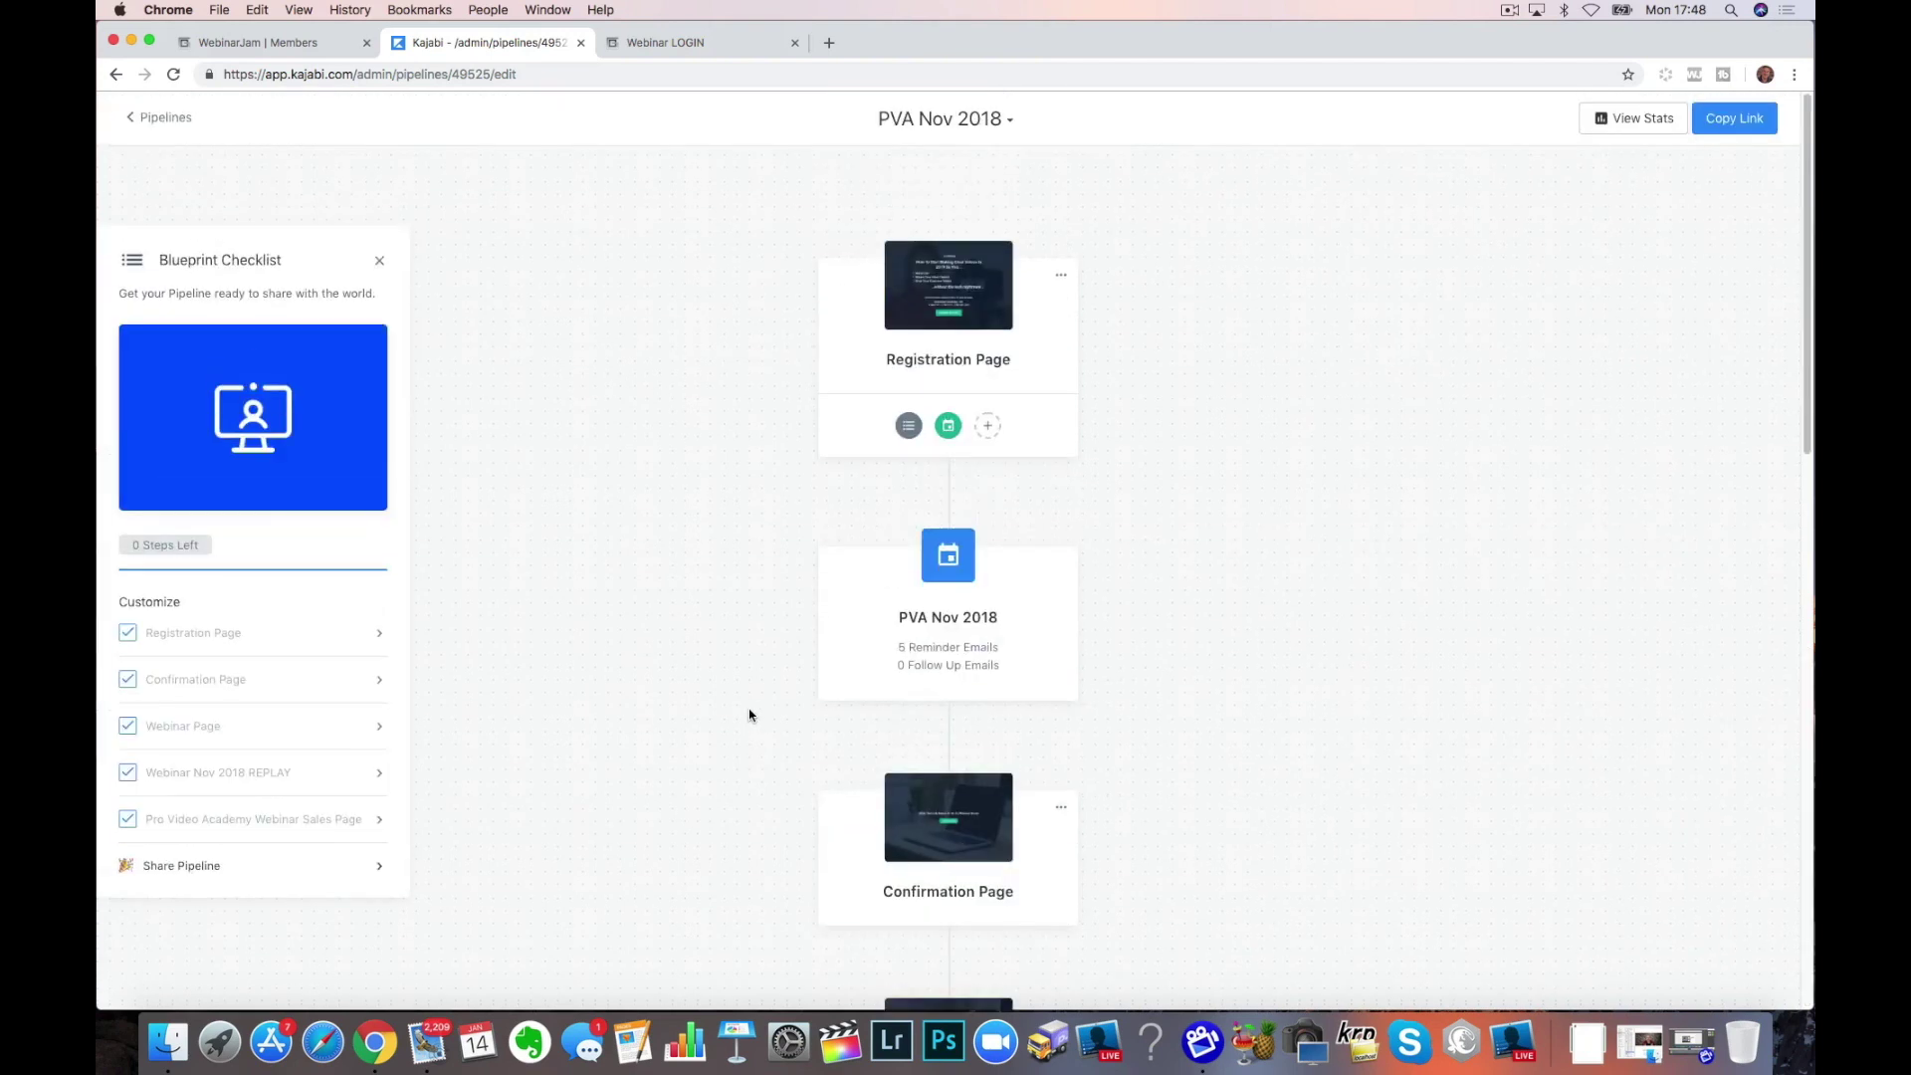
# Clone the PVA Nov 2018 Registration Page from the Page Builder's Pipeline Pages list
pyautogui.click(157, 120)
pyautogui.click(167, 193)
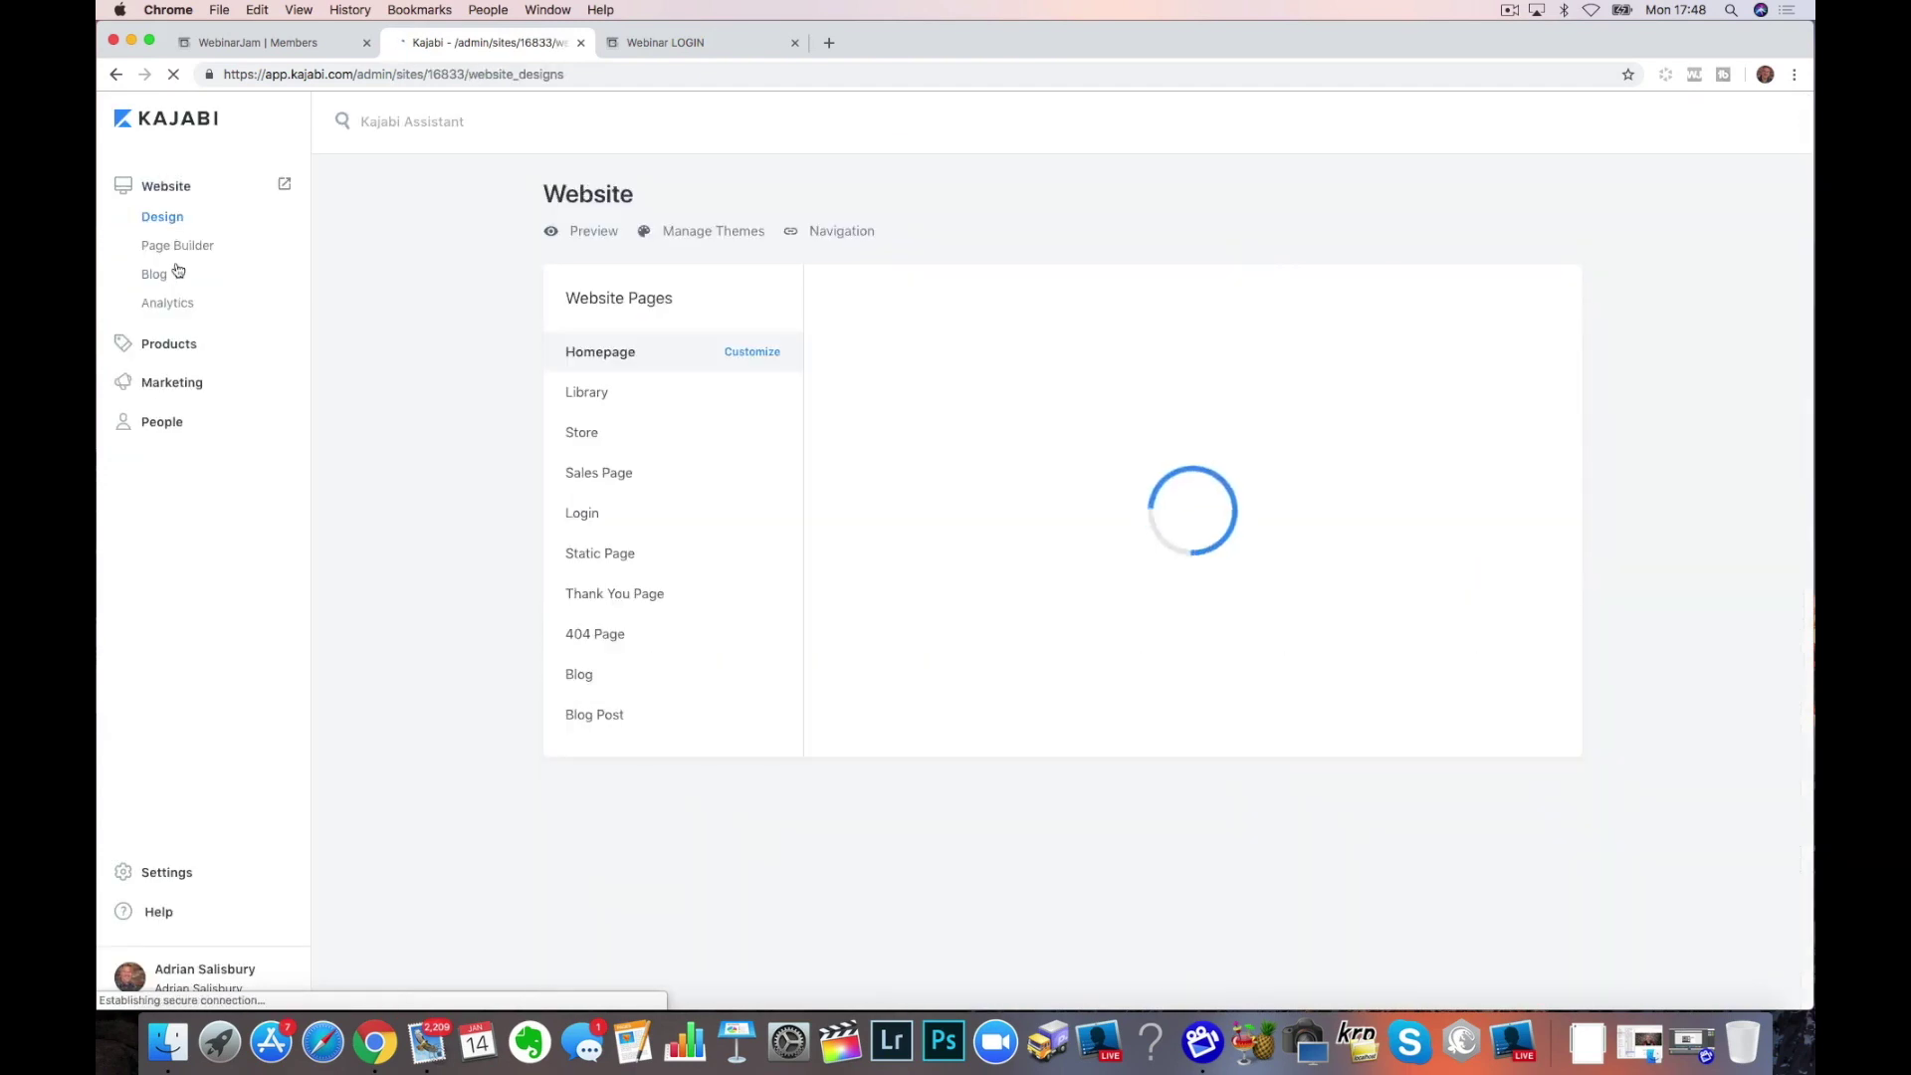
pyautogui.click(183, 253)
pyautogui.click(726, 254)
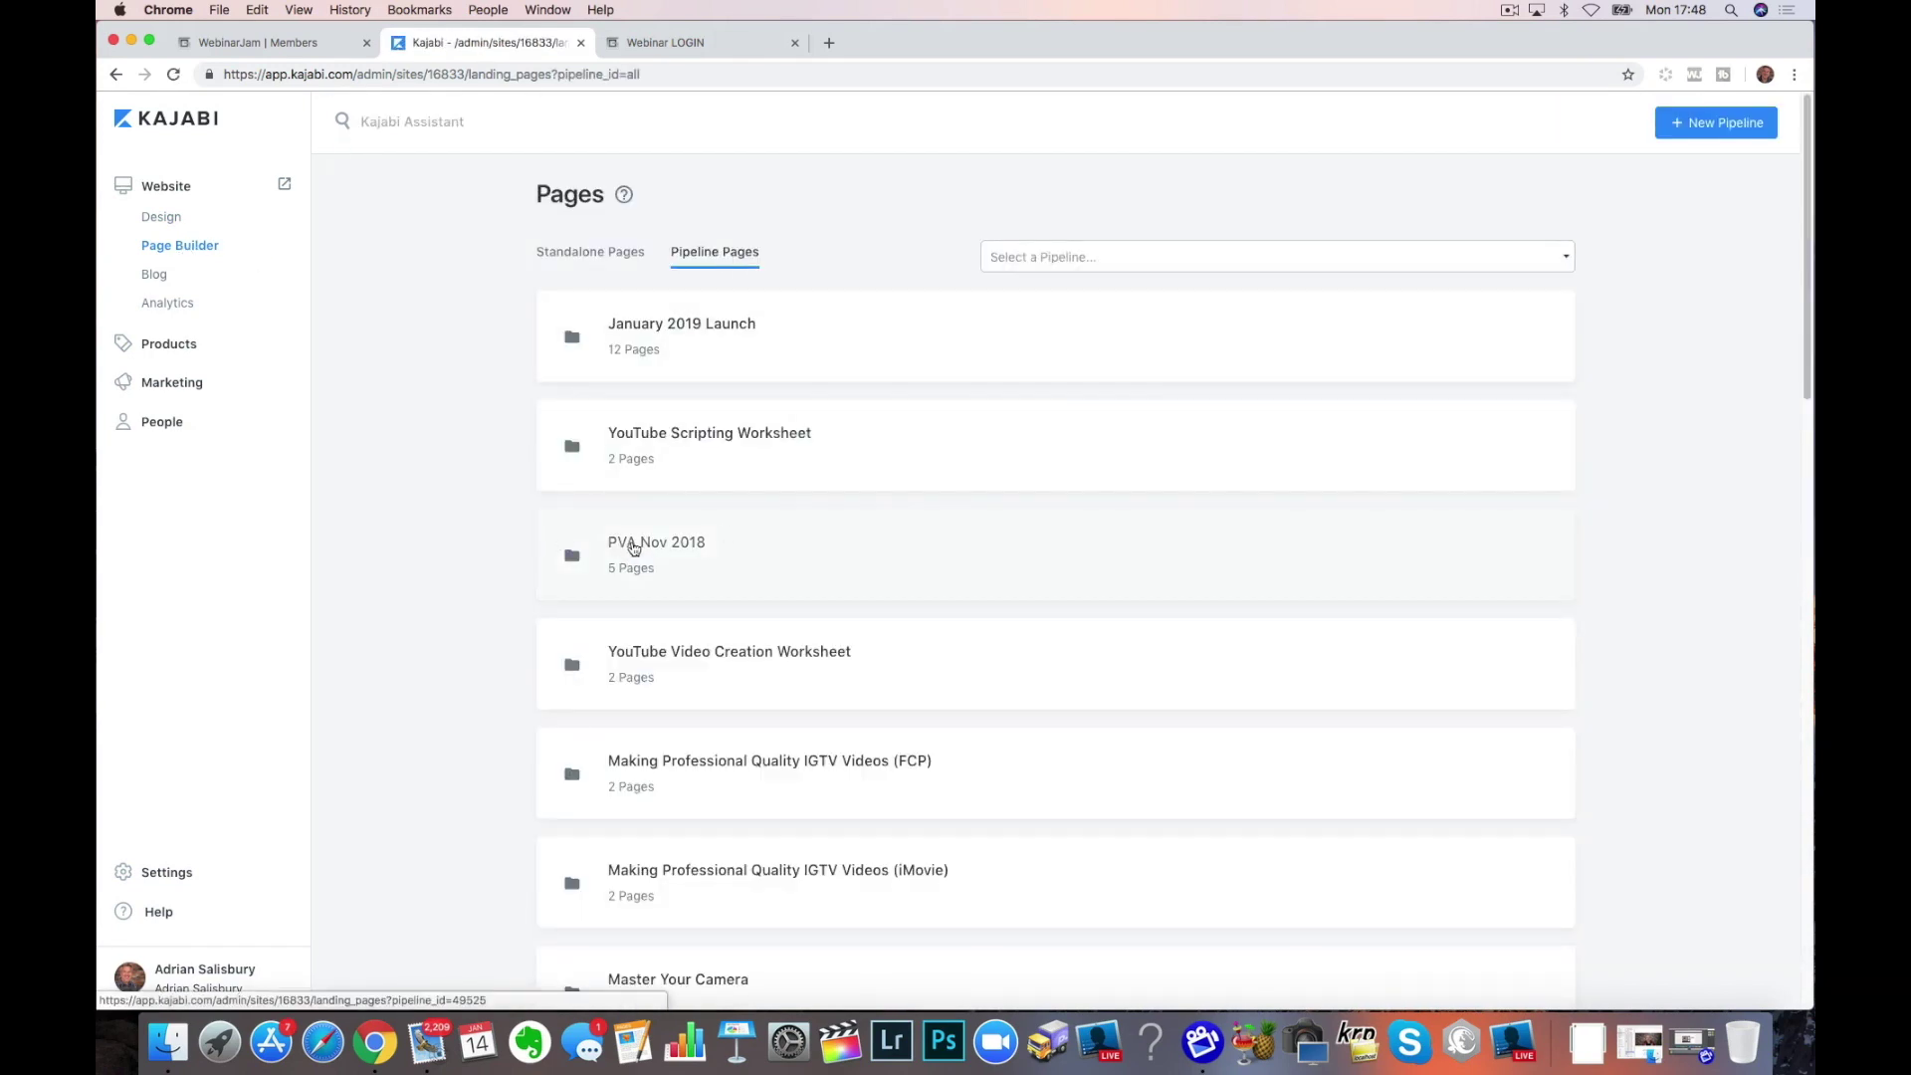
pyautogui.click(652, 545)
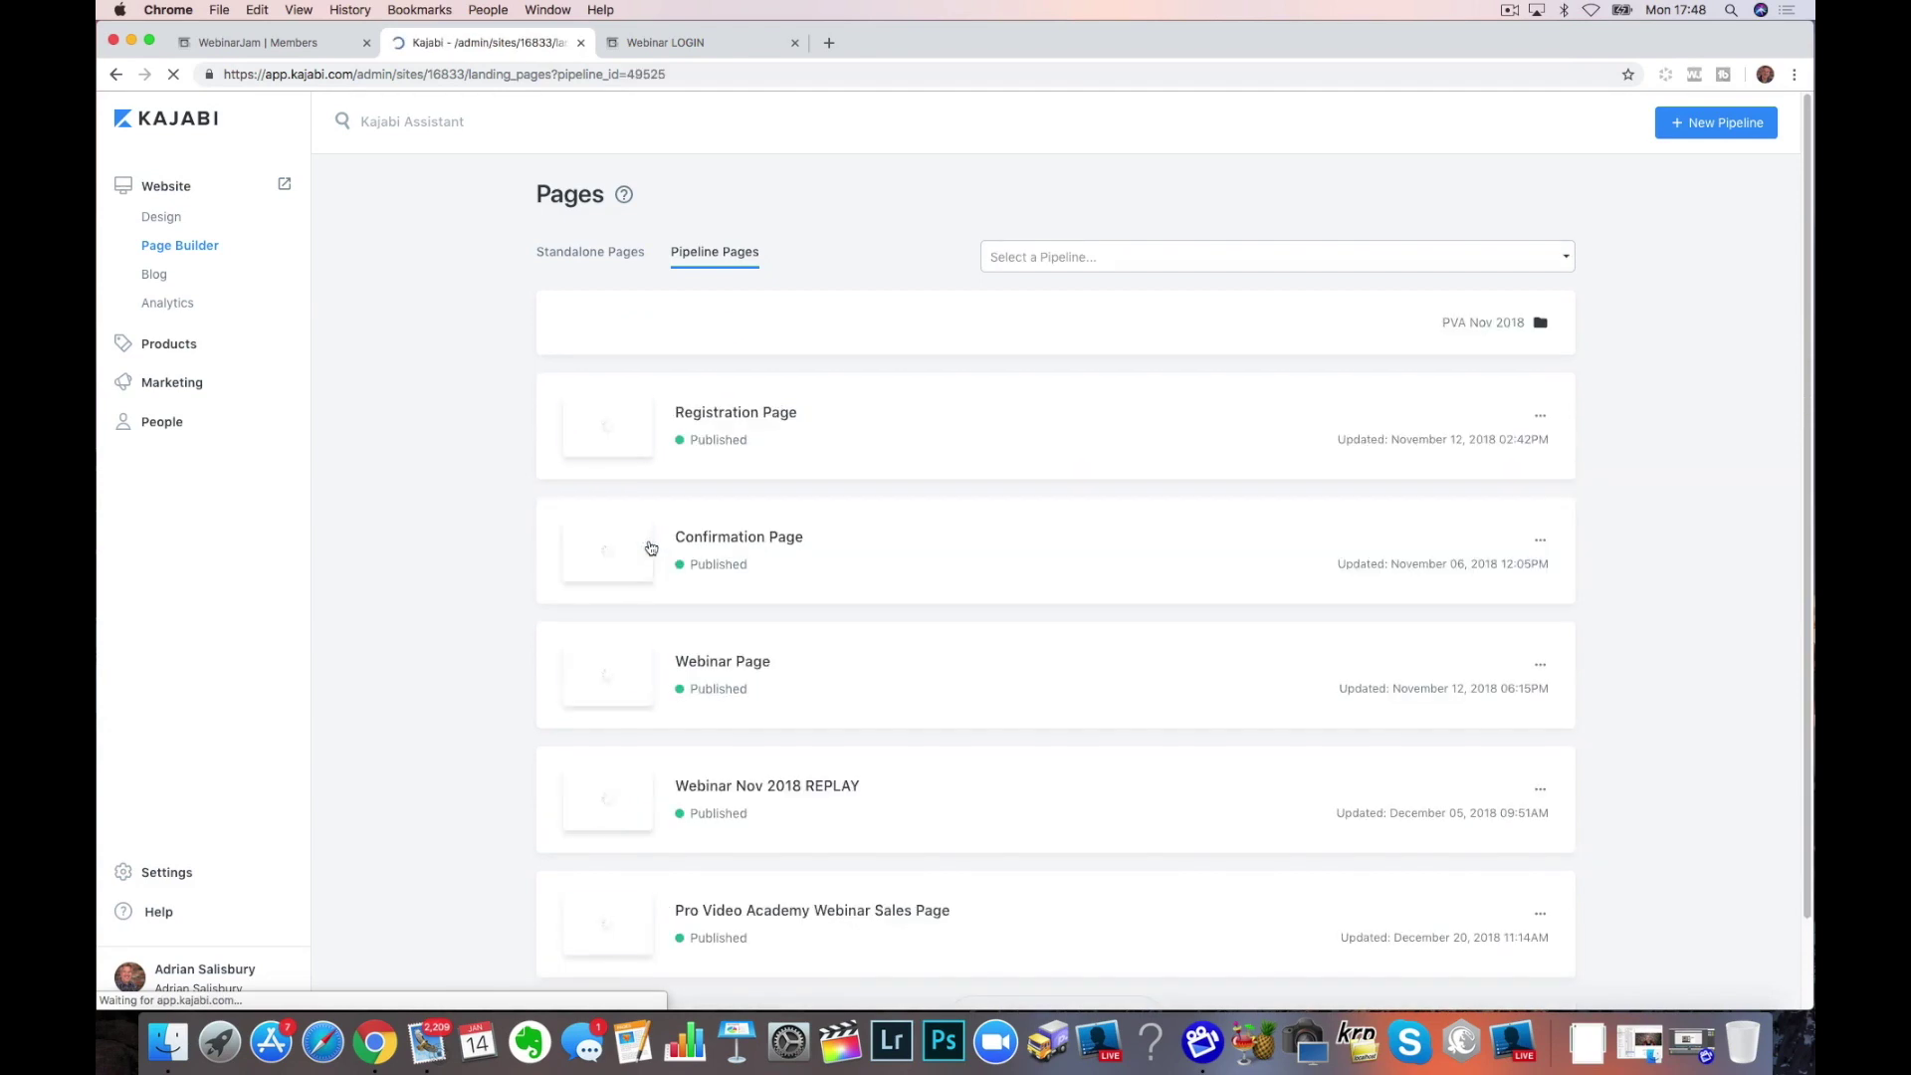
pyautogui.click(1540, 415)
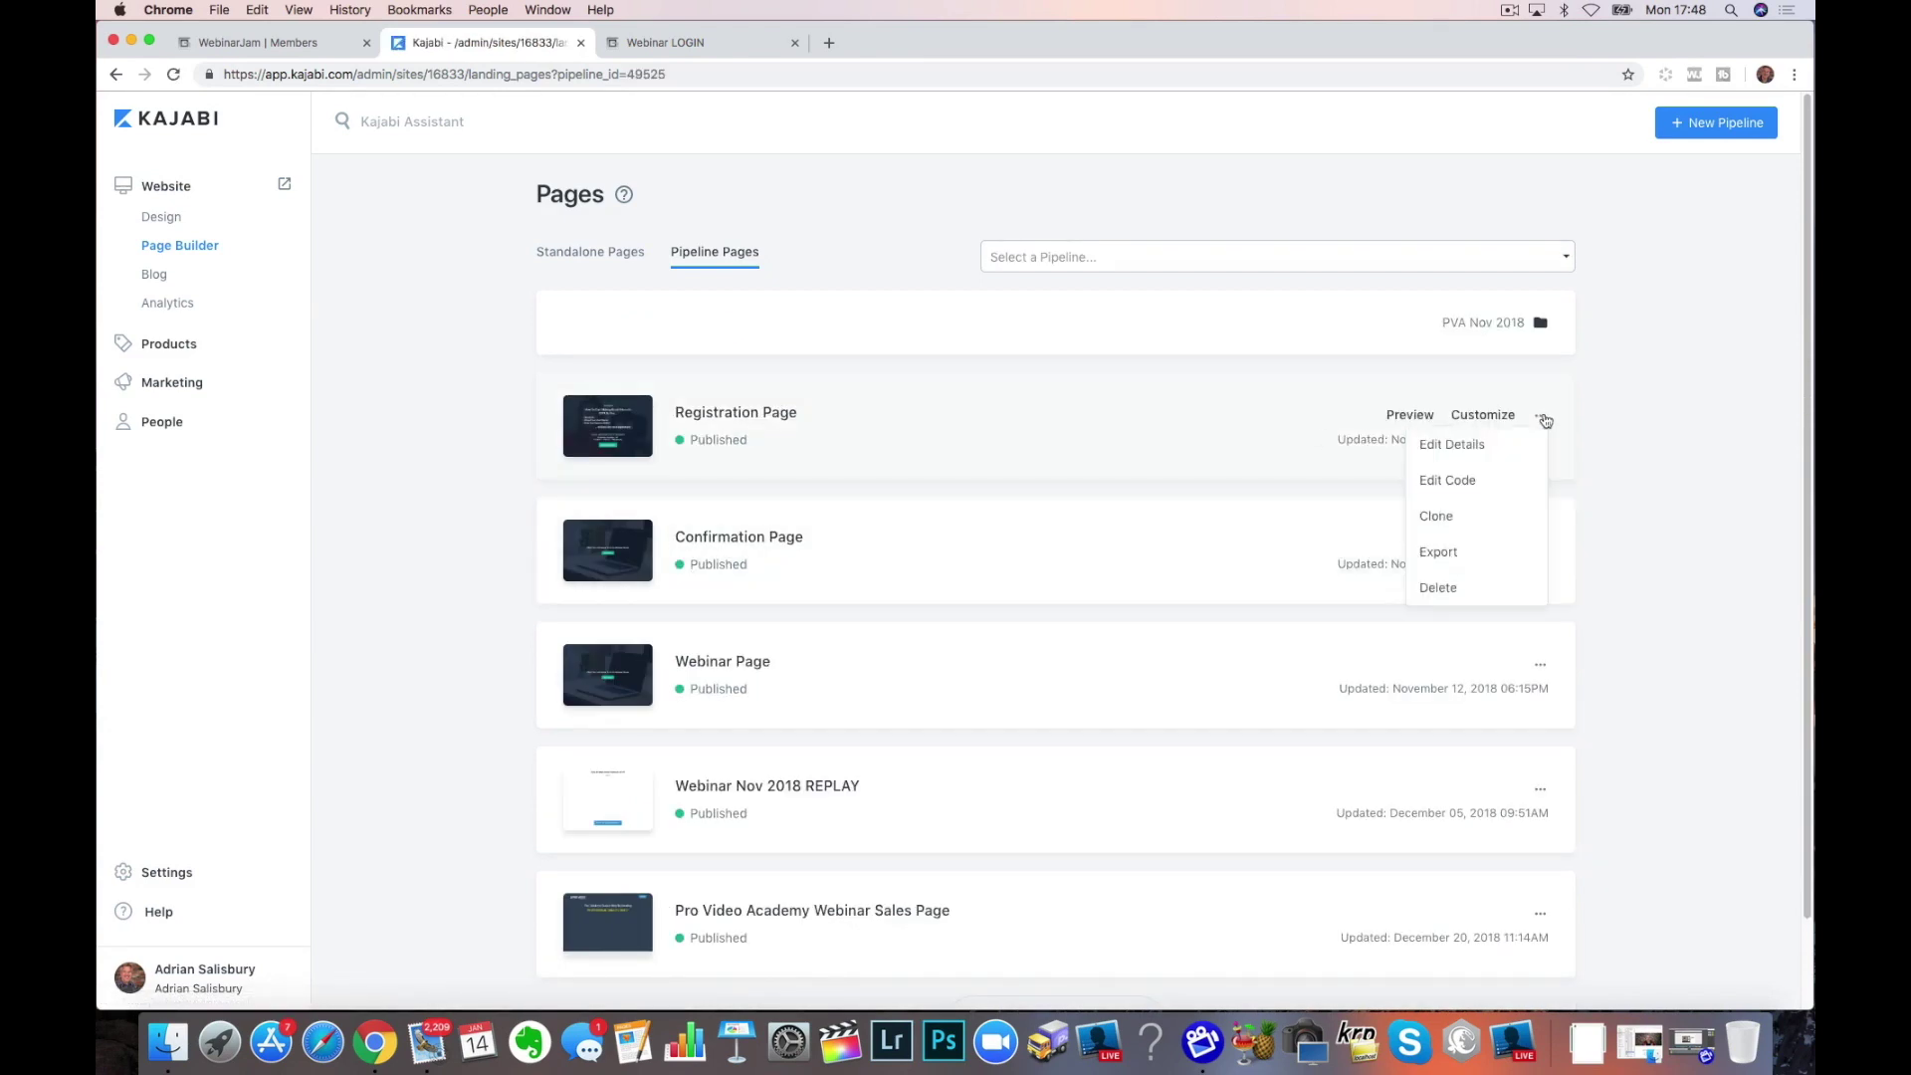
pyautogui.click(1449, 518)
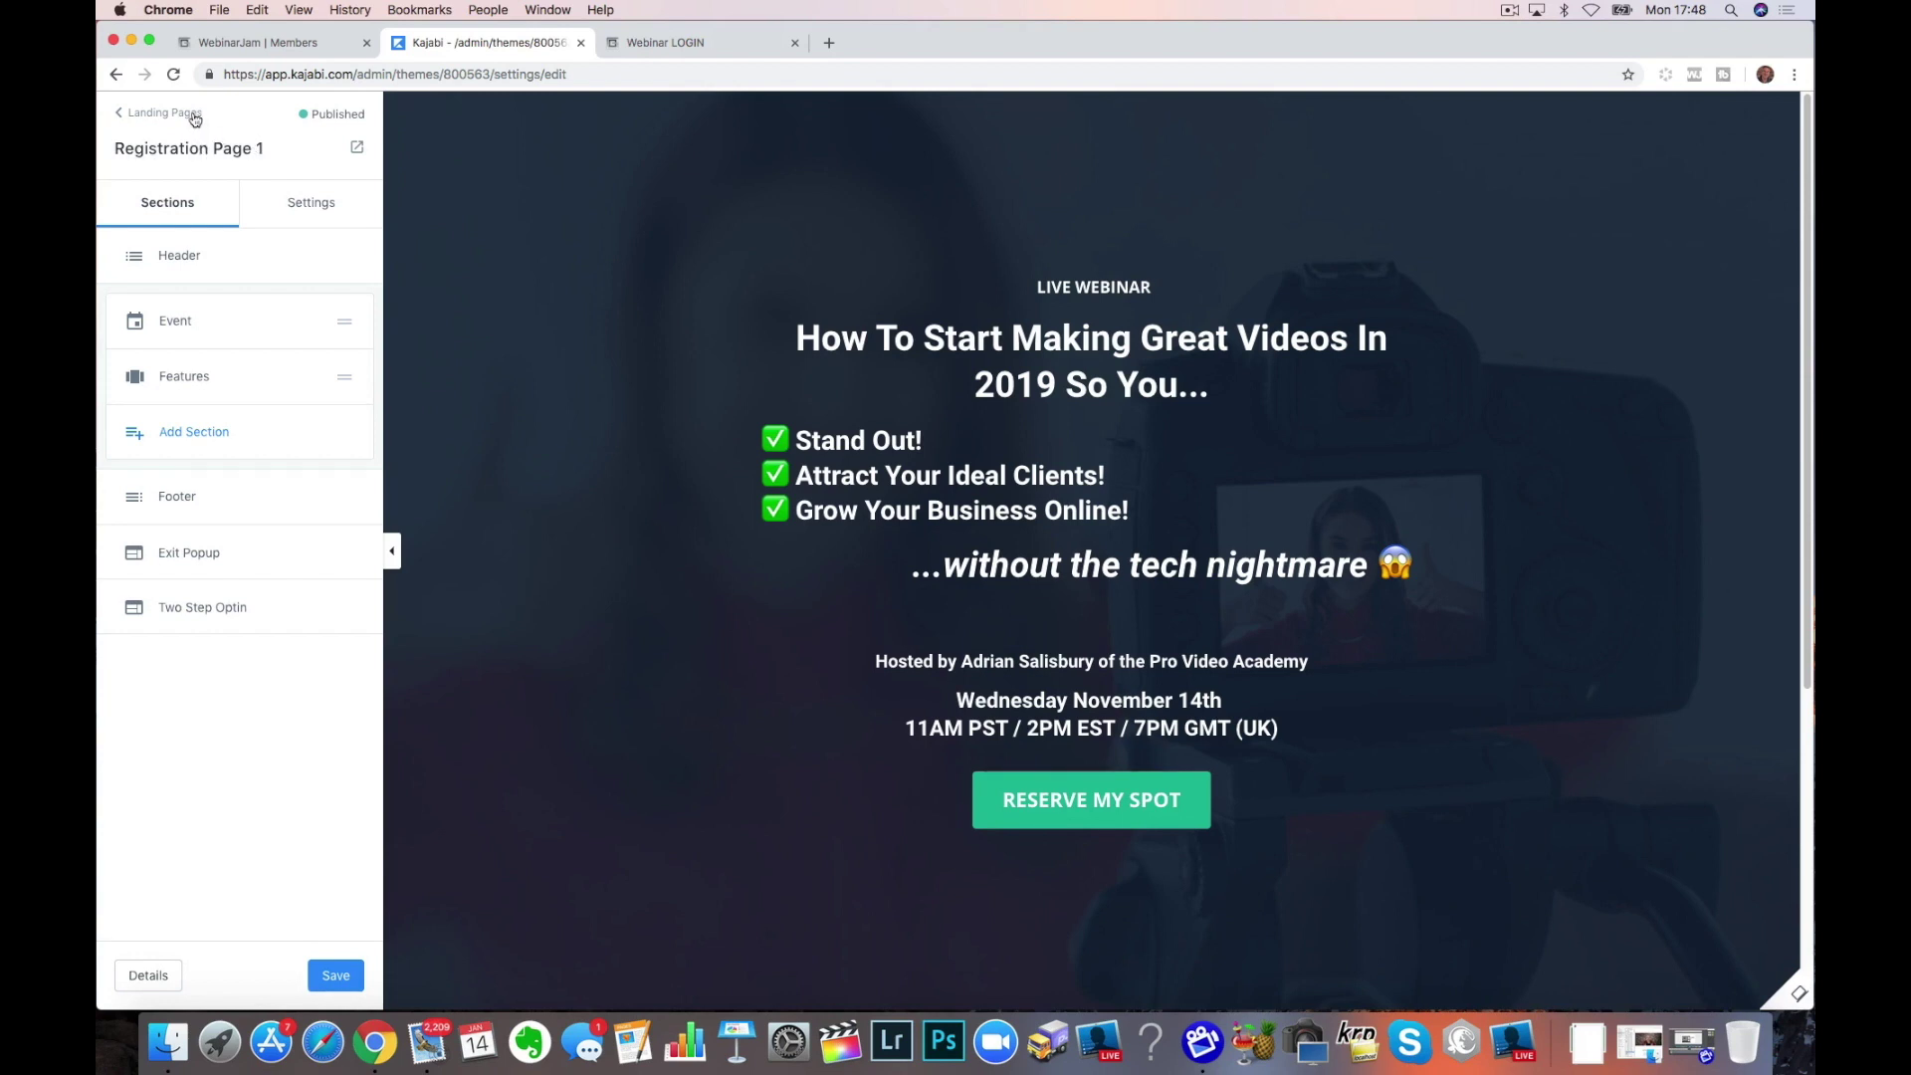
# Retitle Registration Page 1 to 'Registration Page Jan 2019' with slug registration-page-jan-2019 and save
pyautogui.click(195, 116)
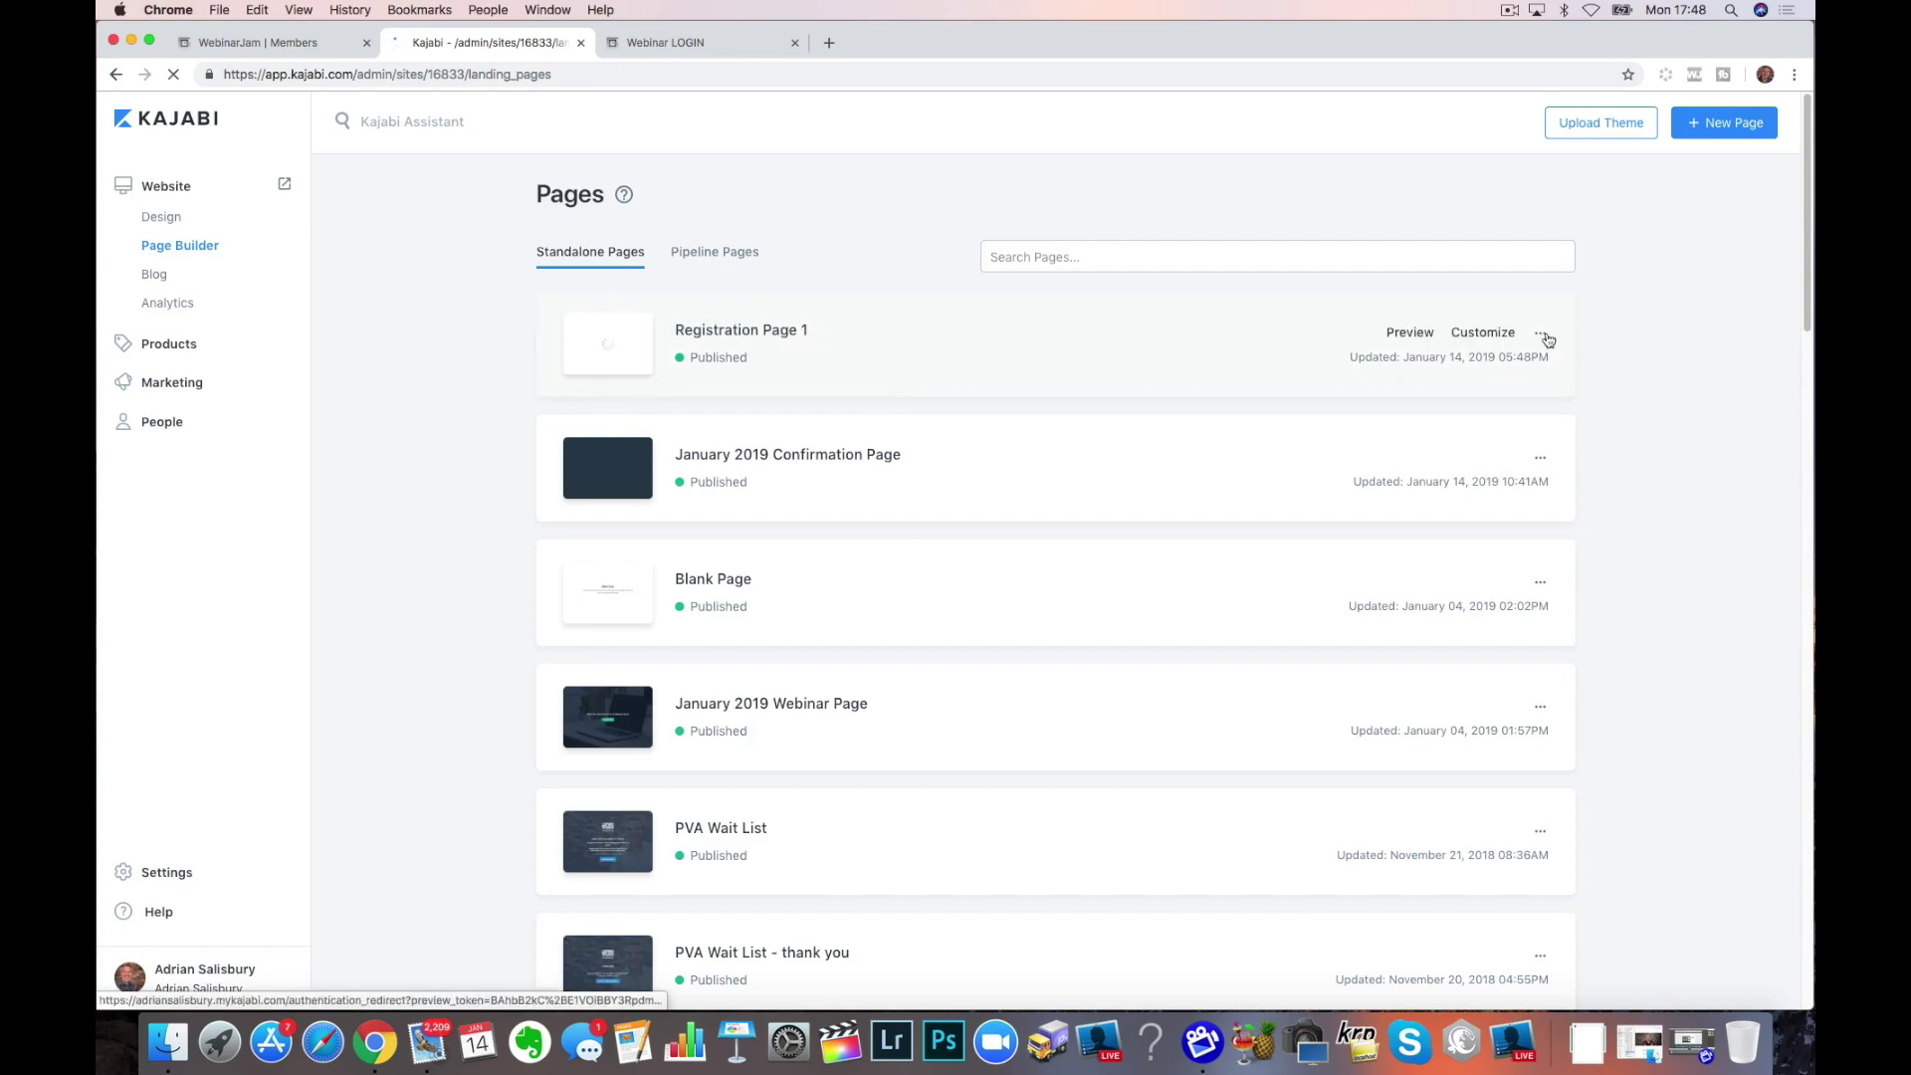
pyautogui.click(1541, 333)
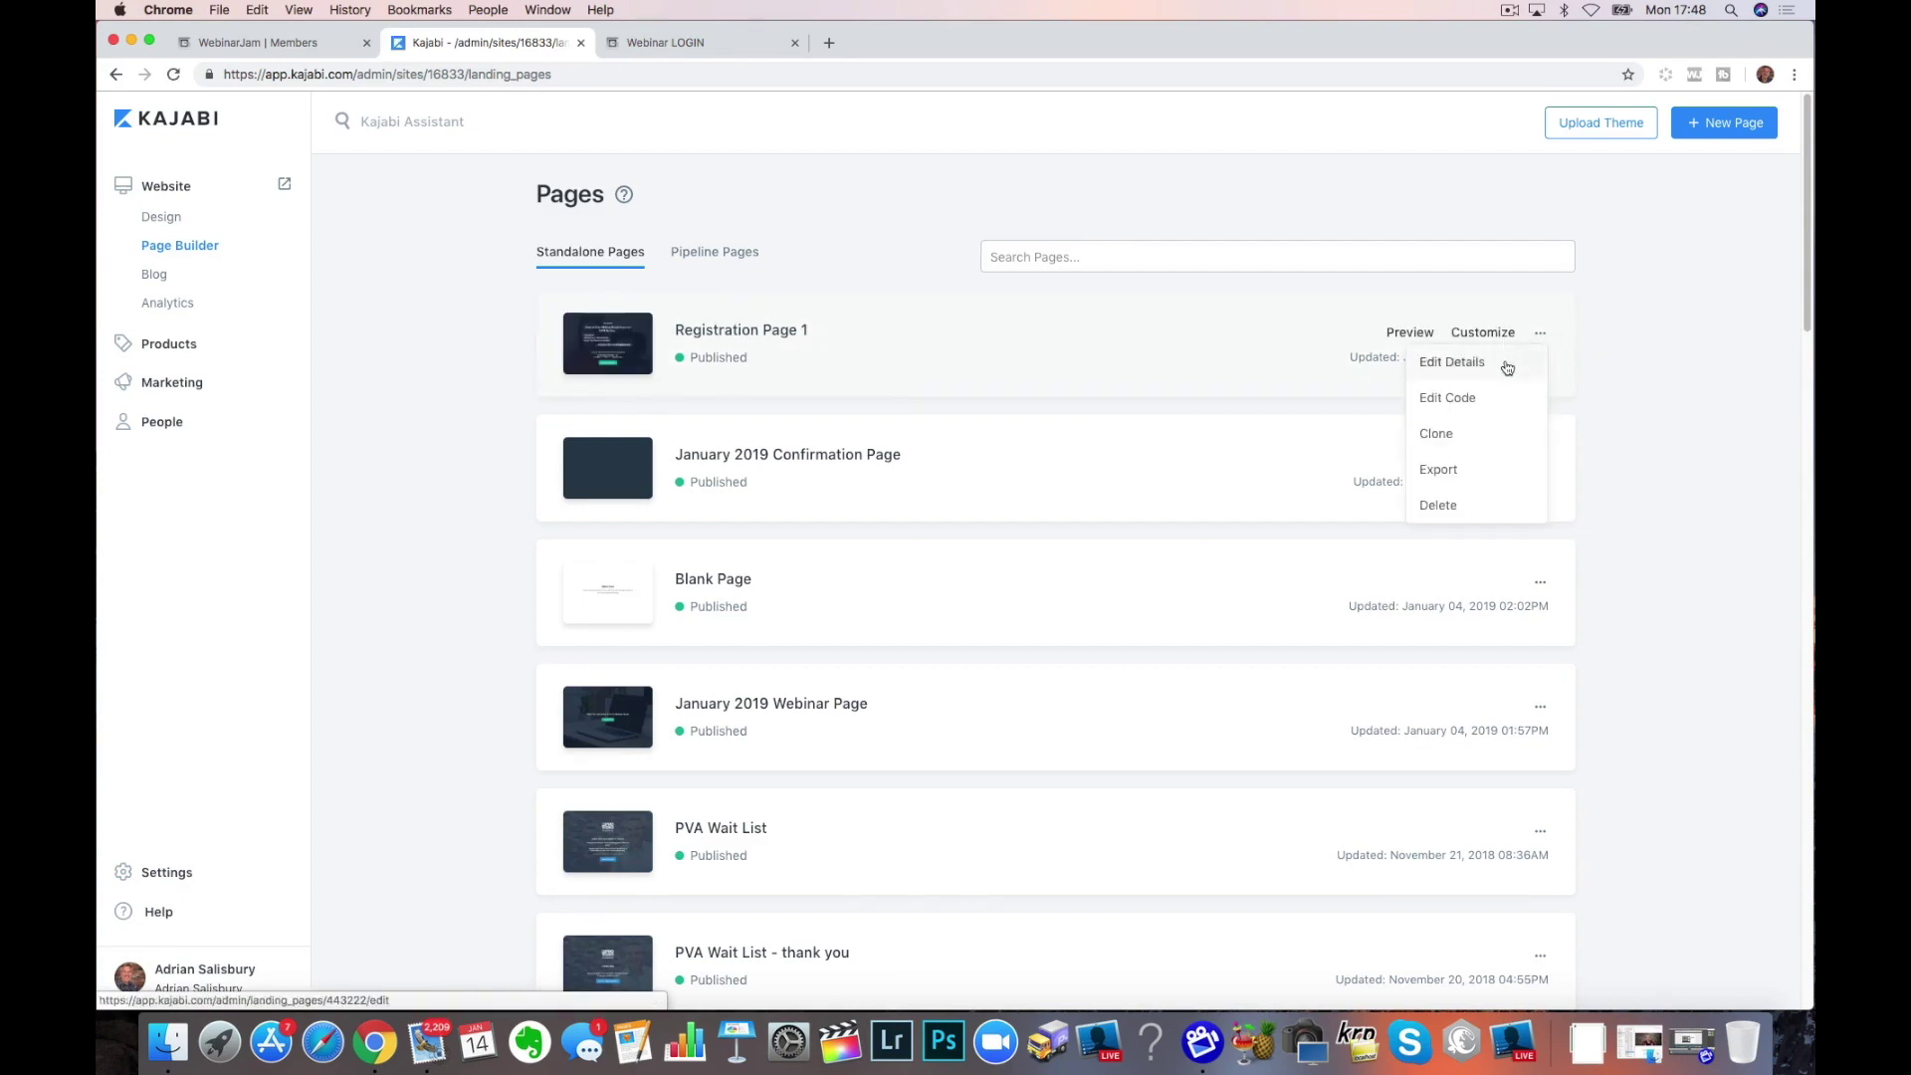
pyautogui.click(1508, 362)
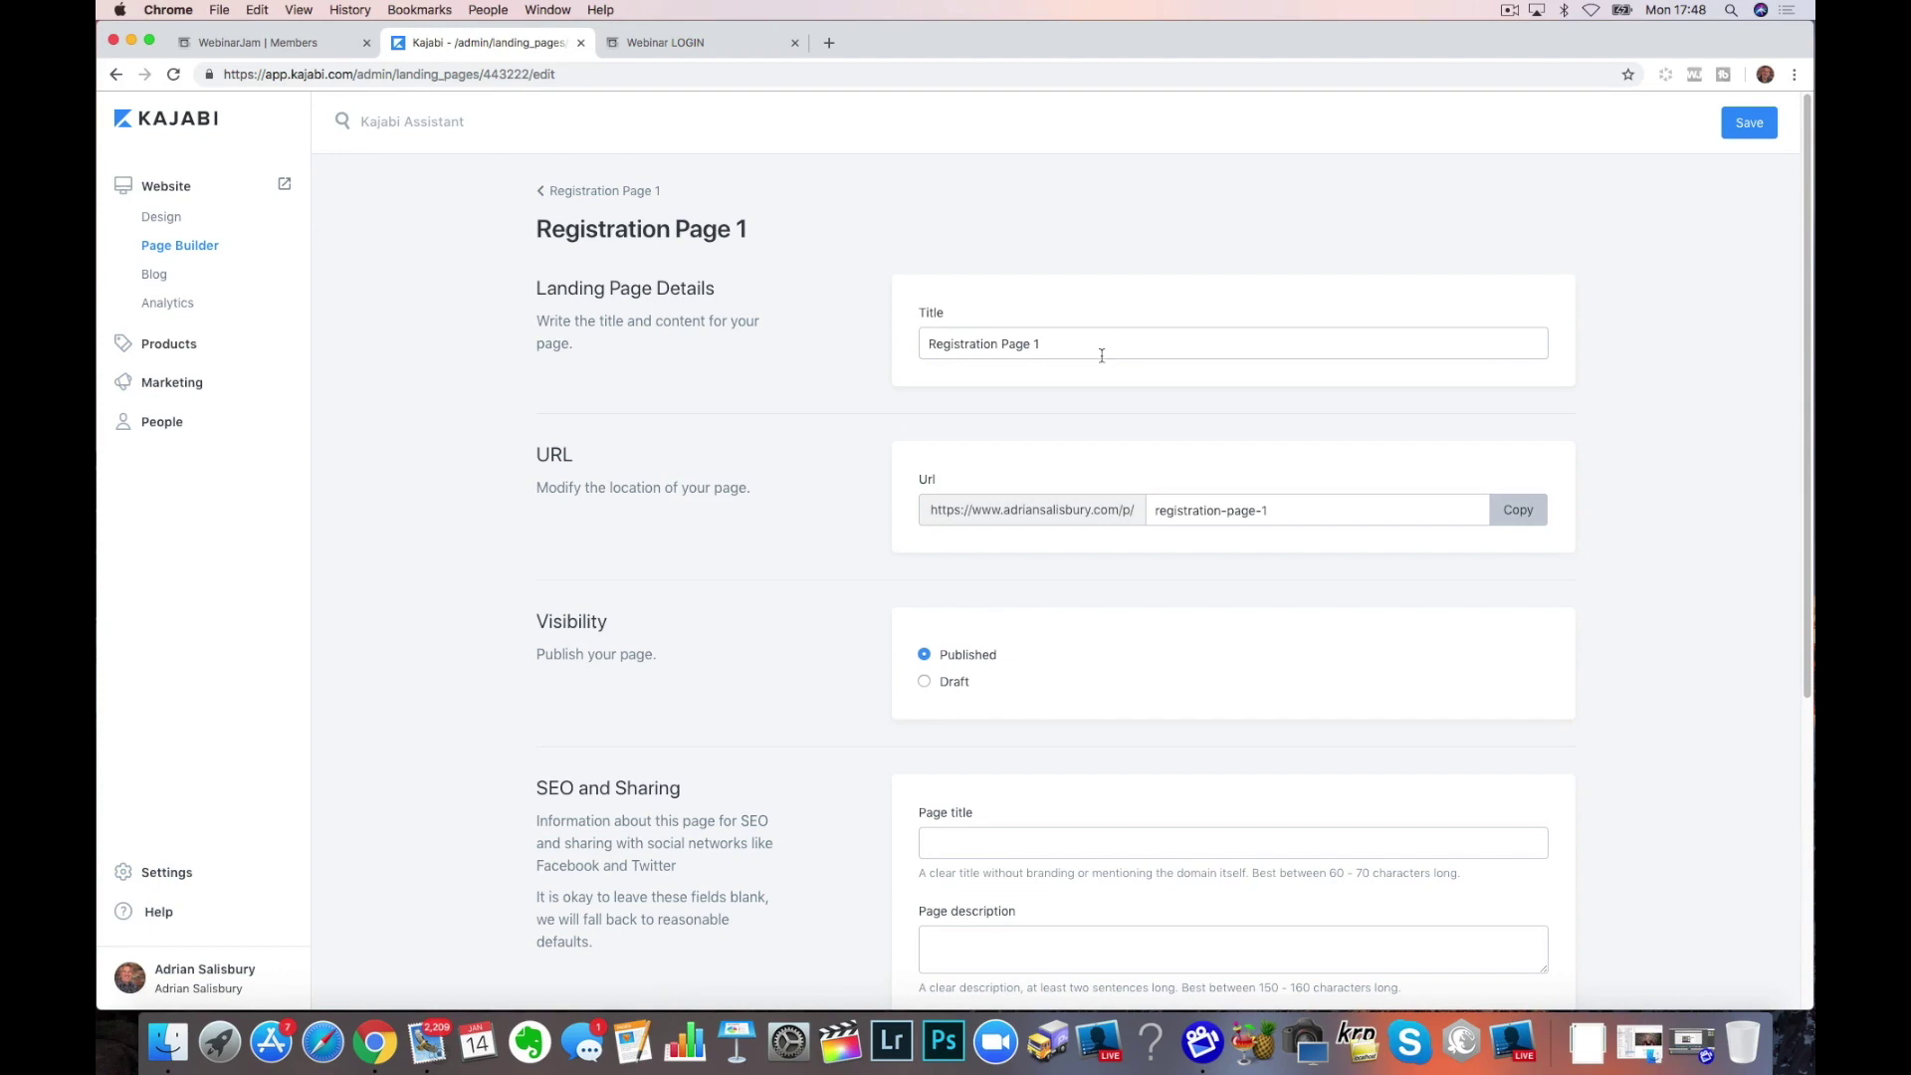
pyautogui.click(1098, 342)
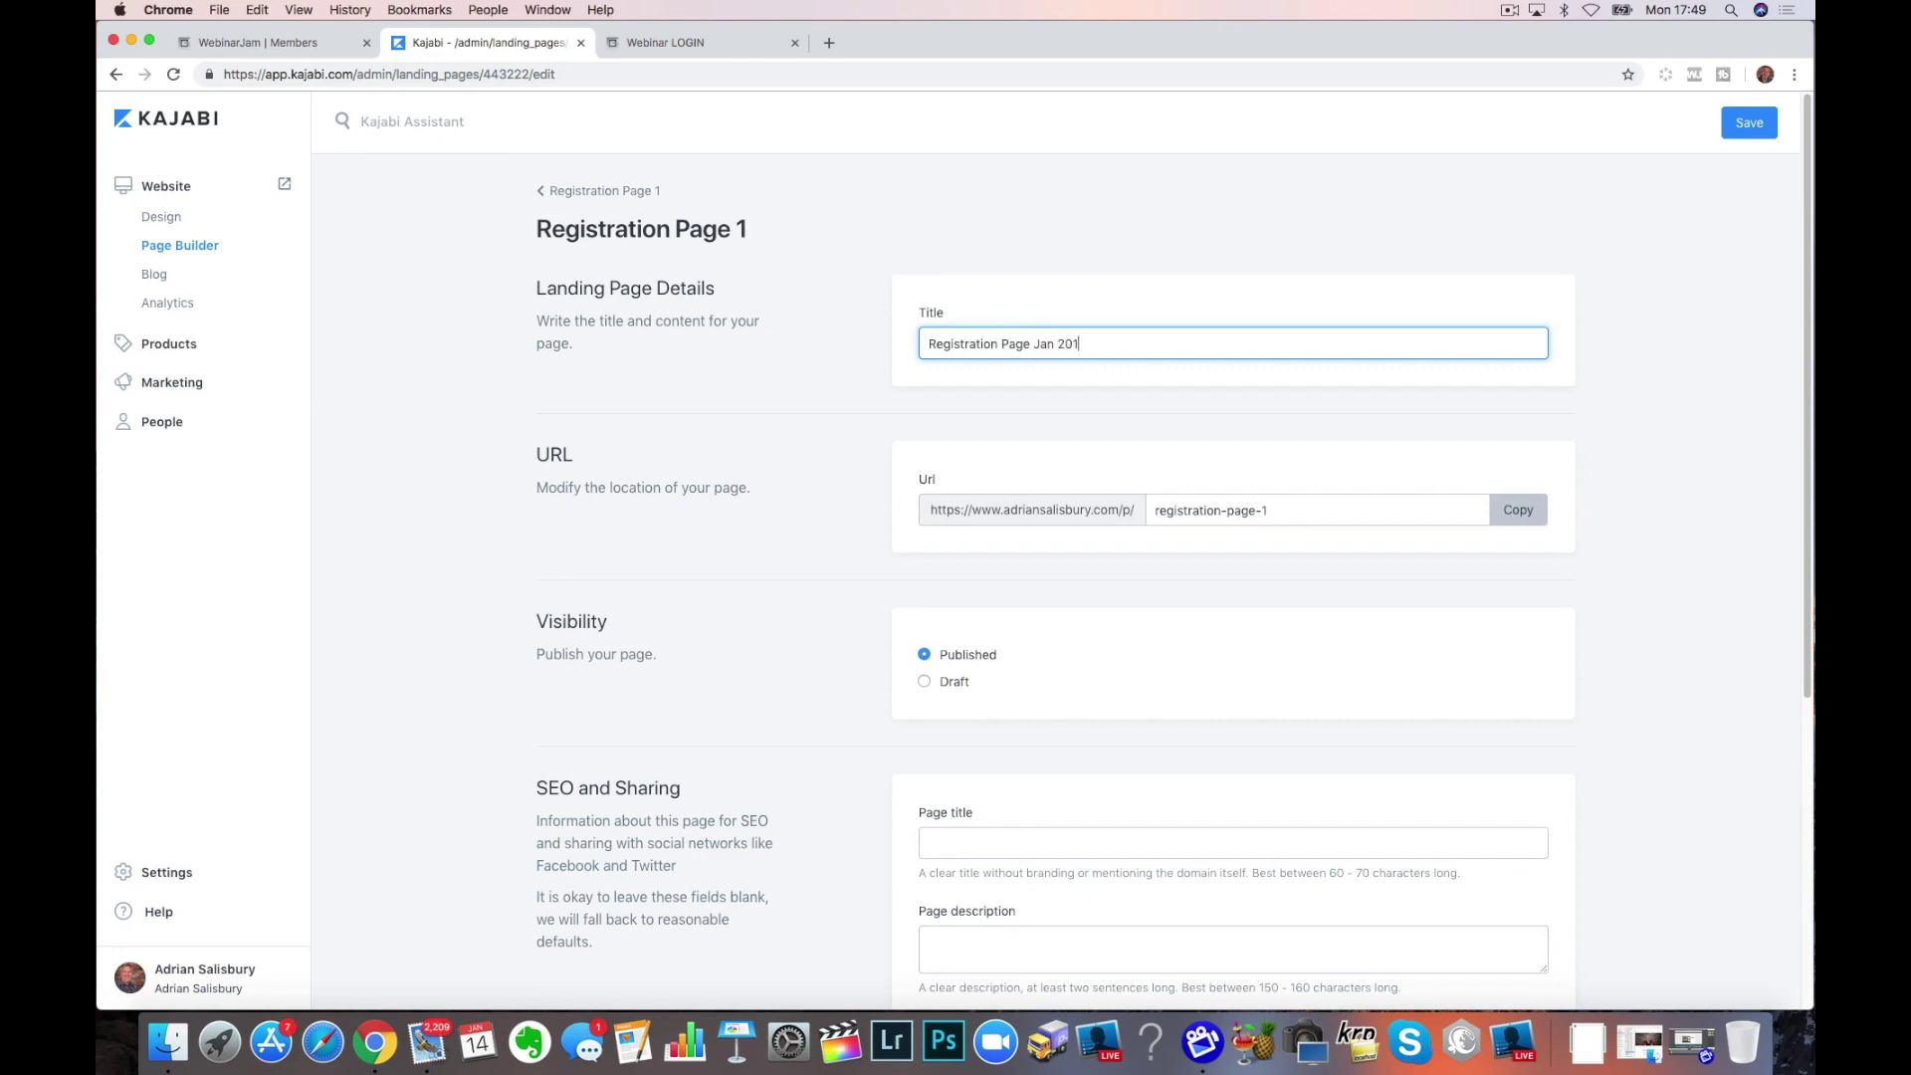
pyautogui.click(1275, 510)
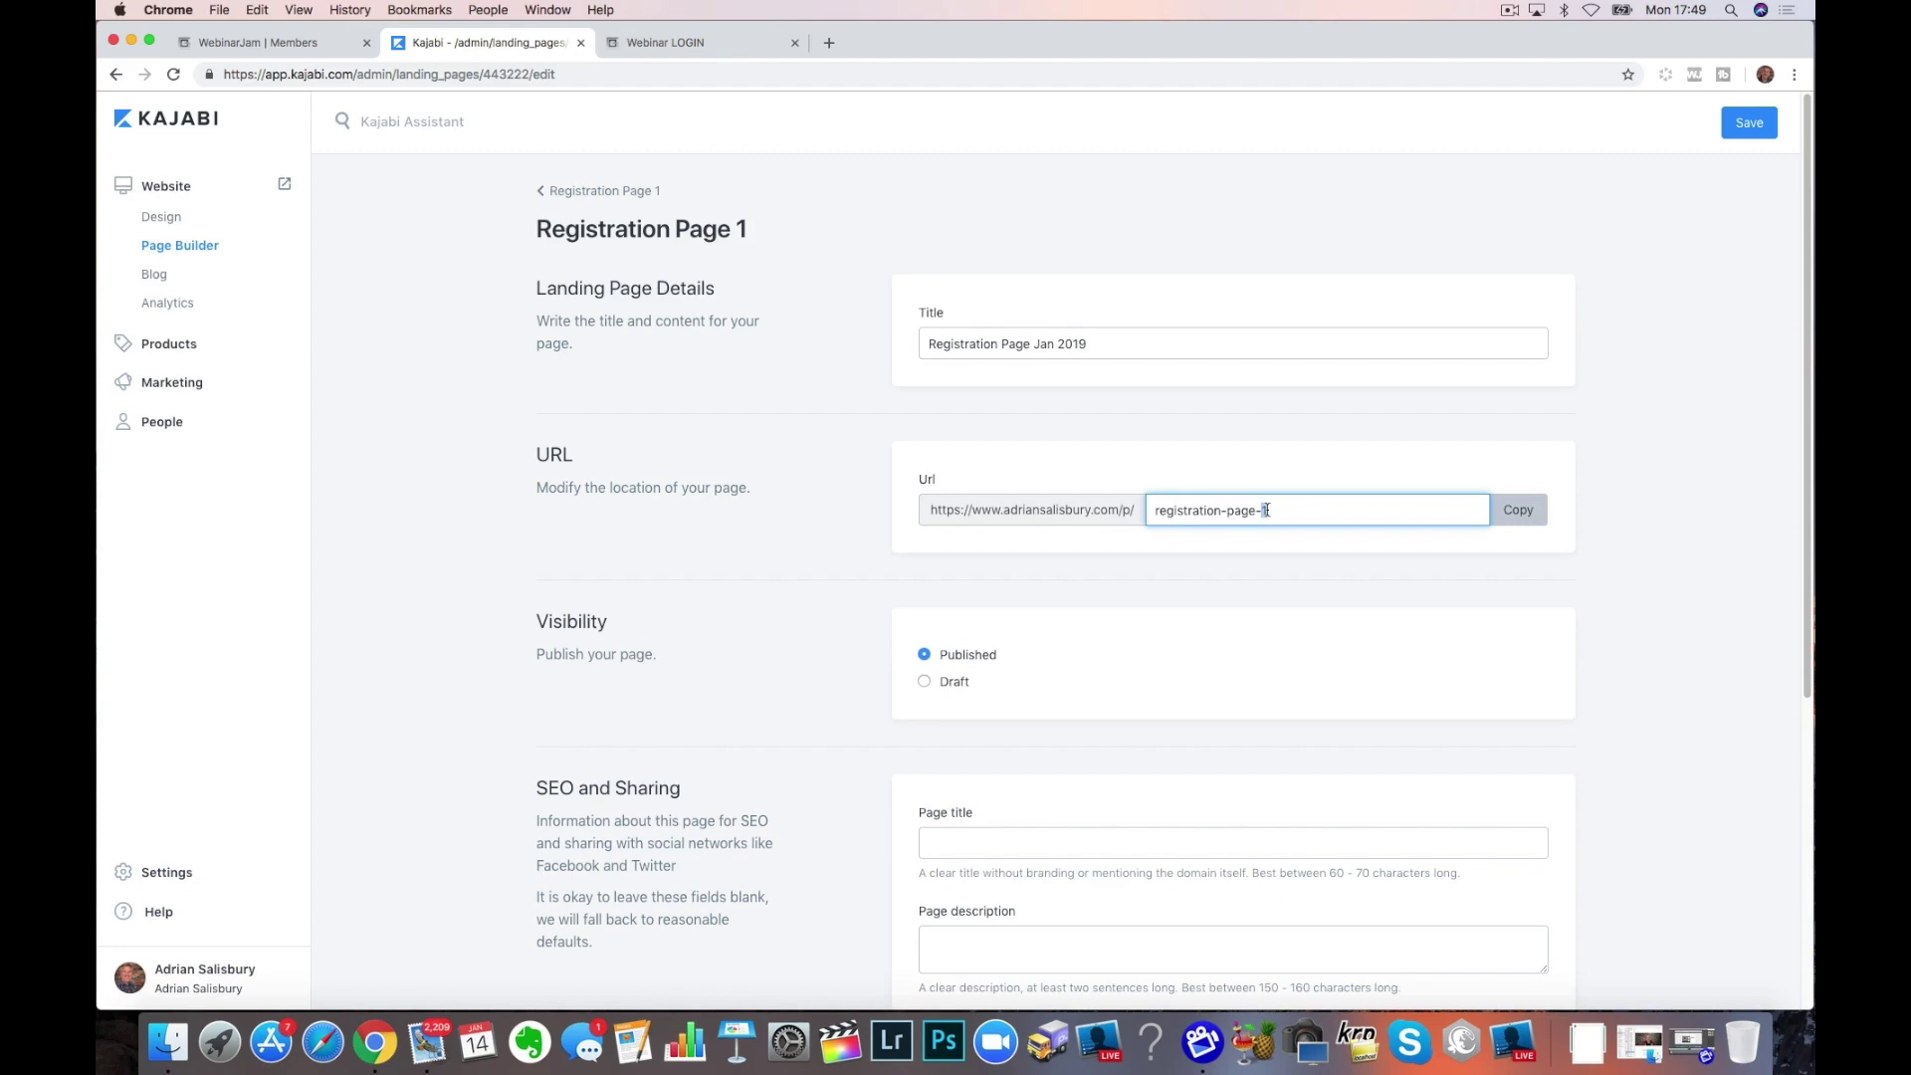
pyautogui.write('jan')
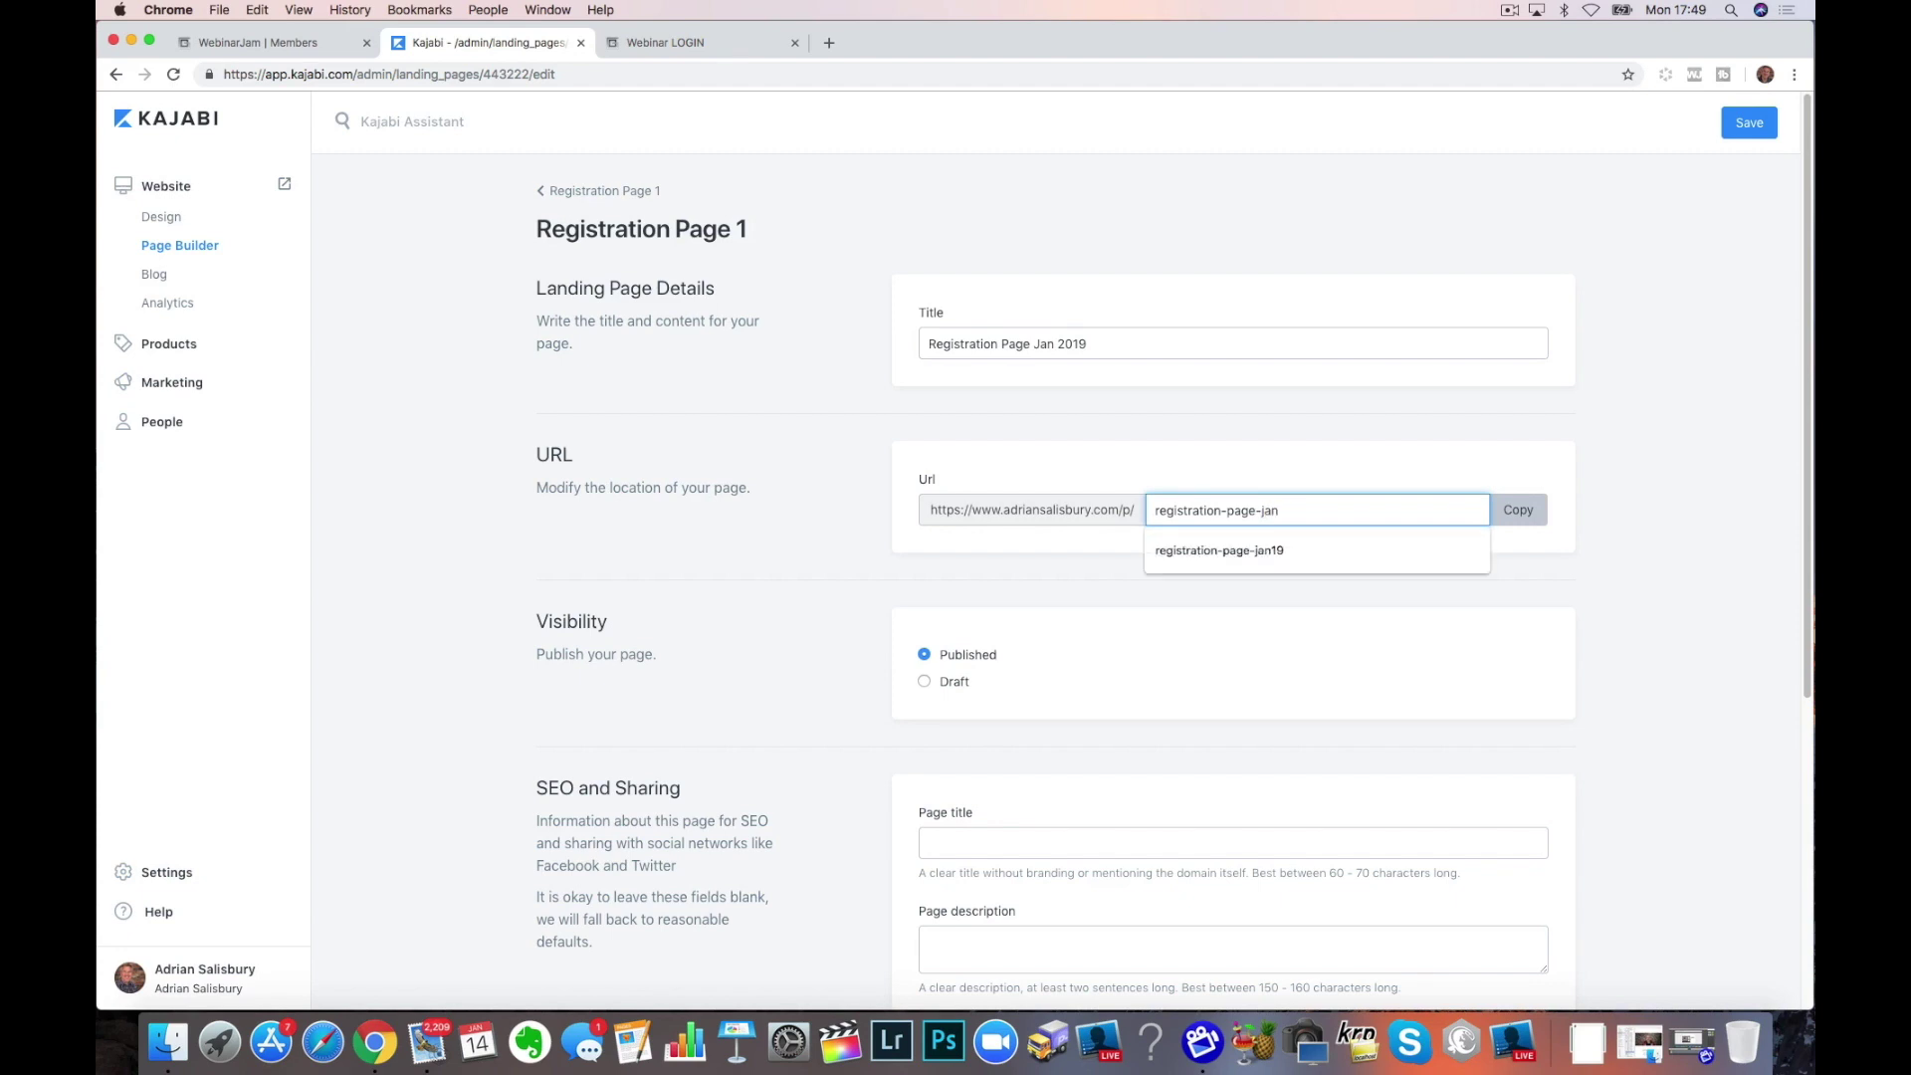
pyautogui.write('-2019')
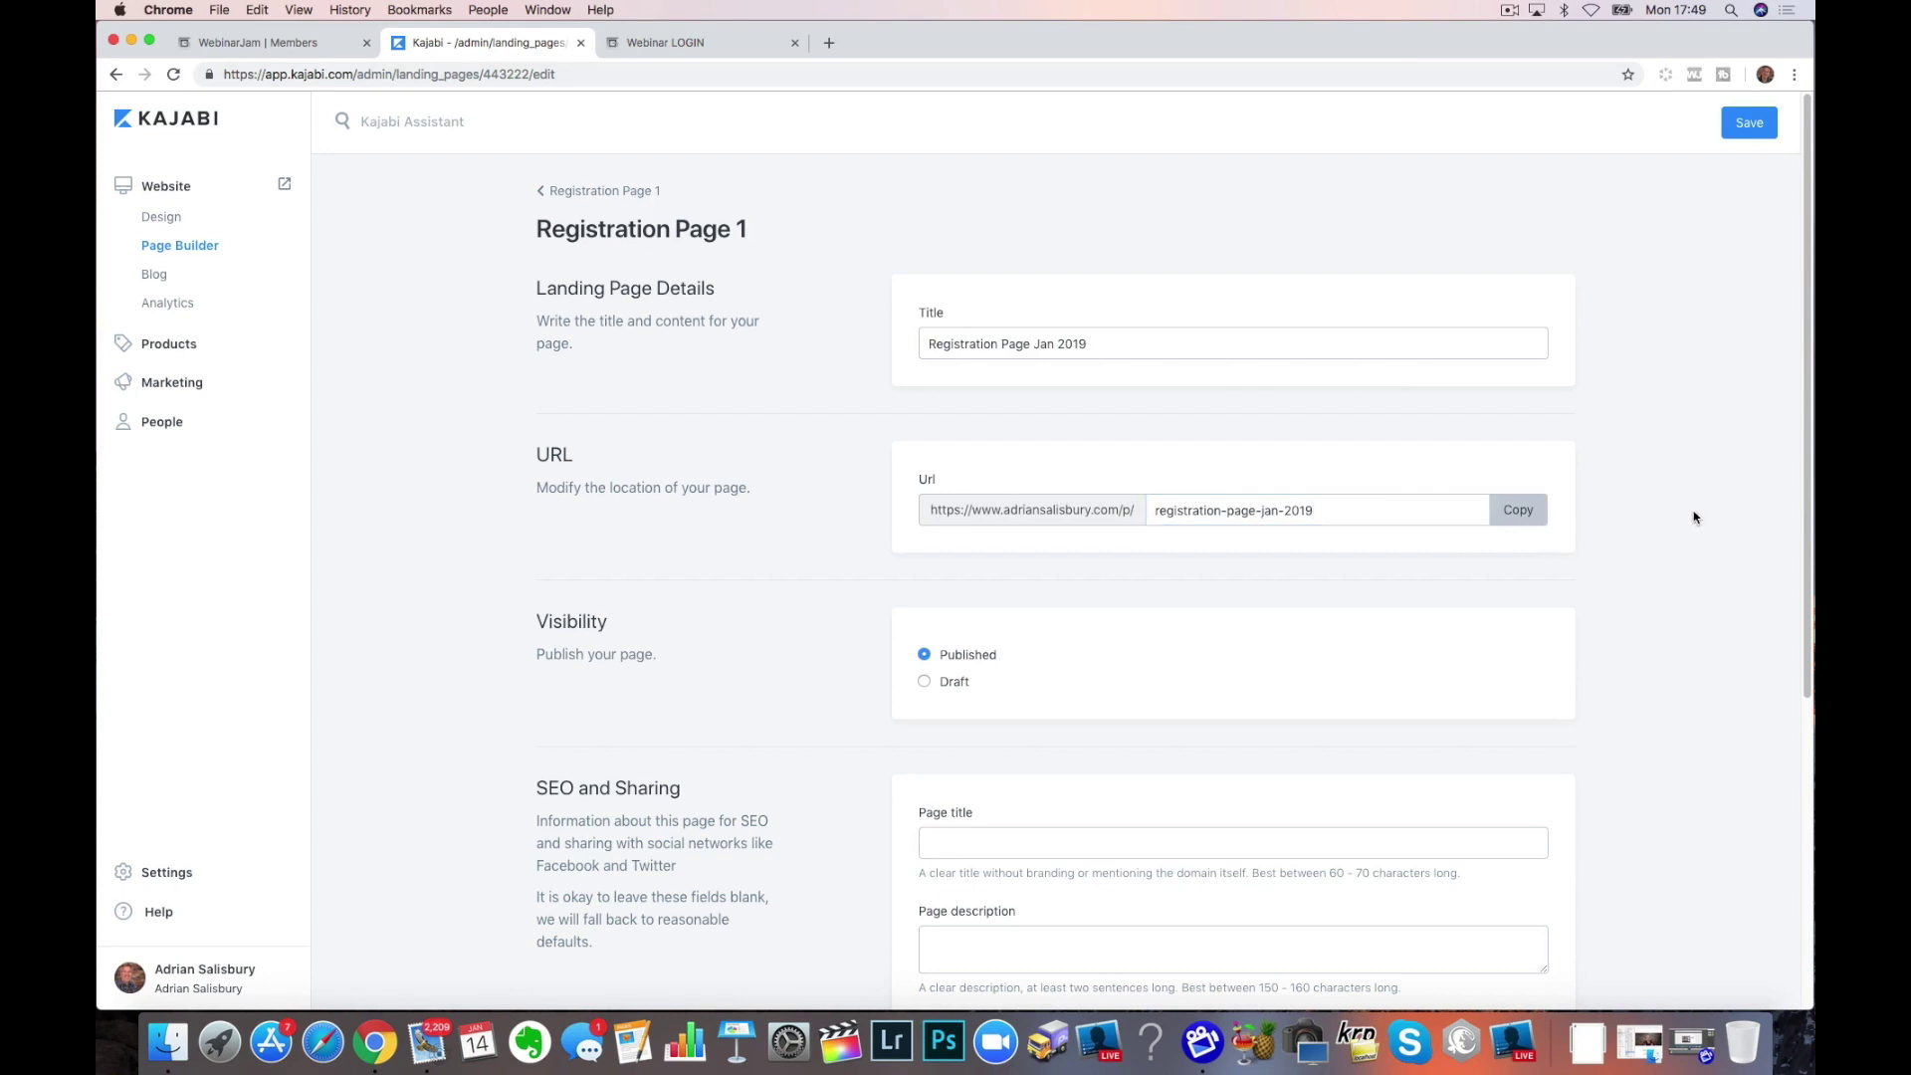
pyautogui.click(1747, 124)
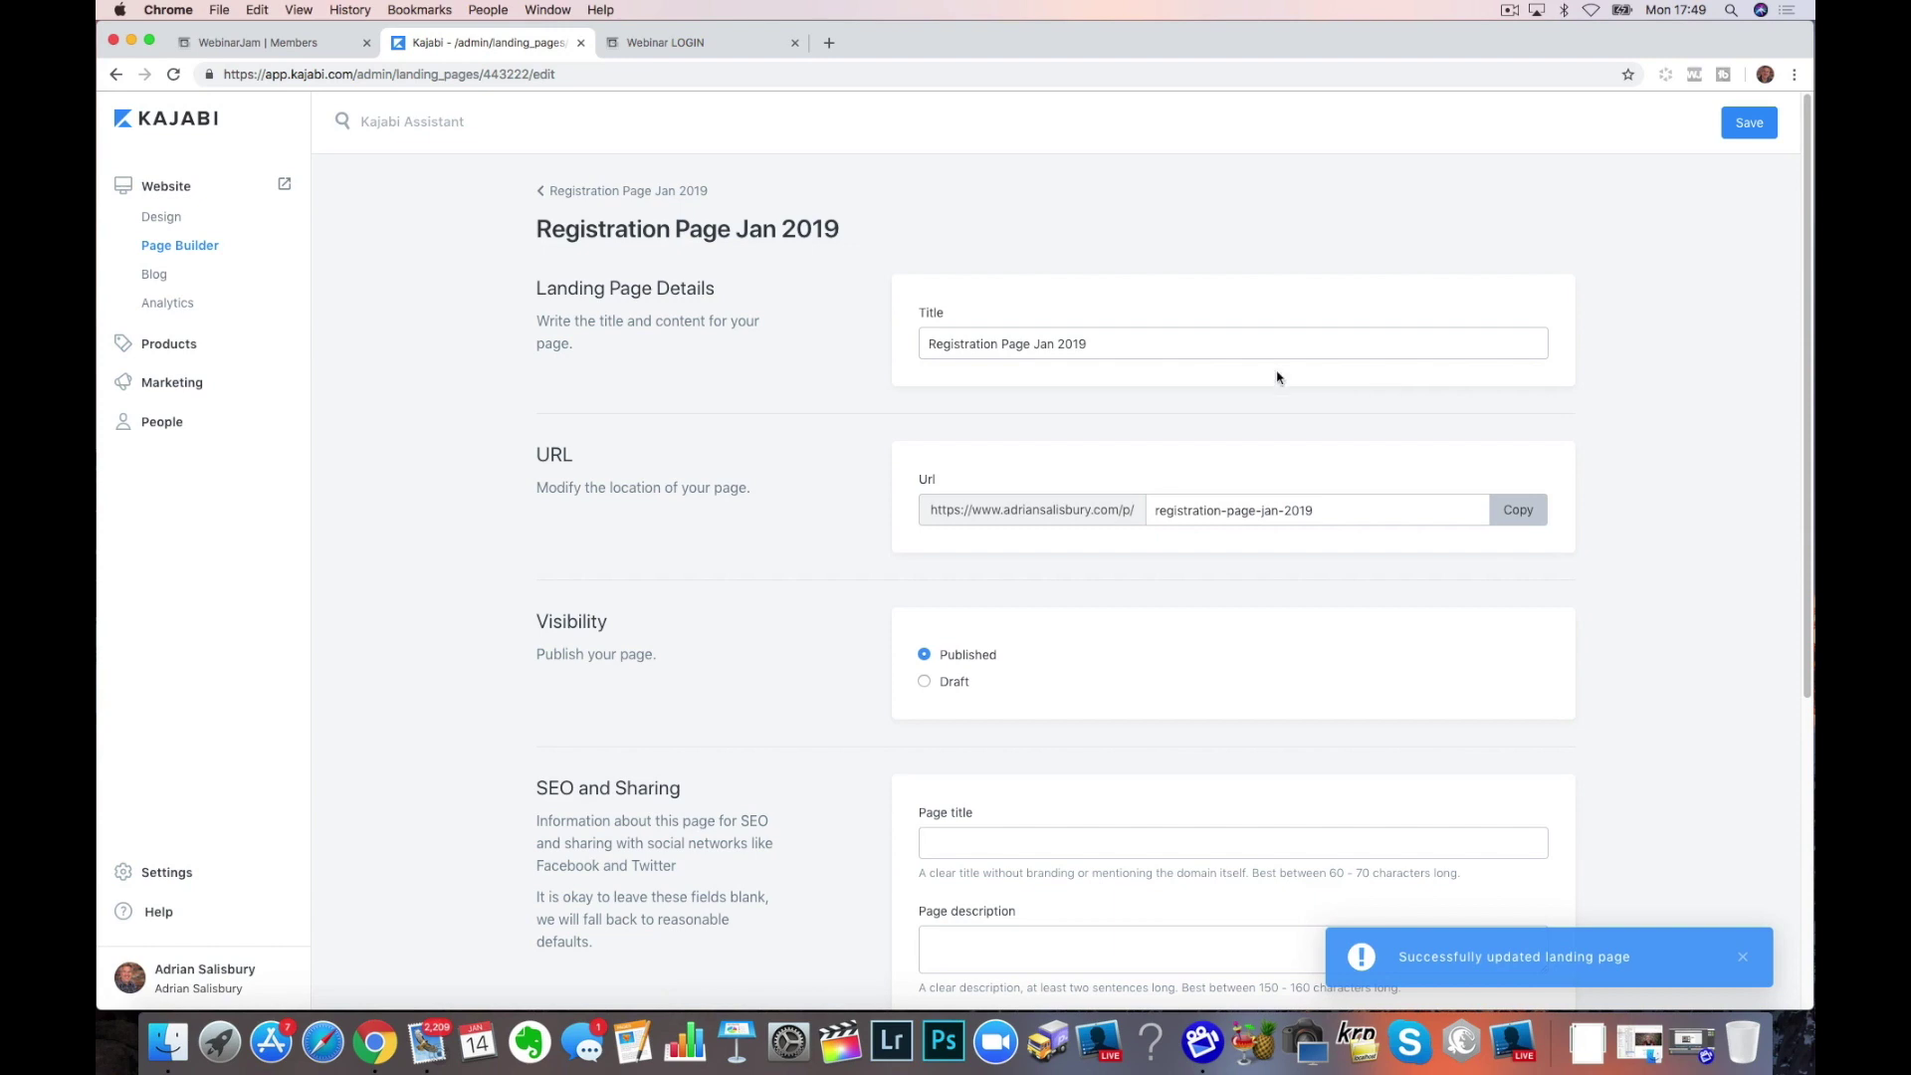
# Browse the PVA Nov 2018 pipeline pages, then go to Marketing > Pipelines
pyautogui.click(741, 261)
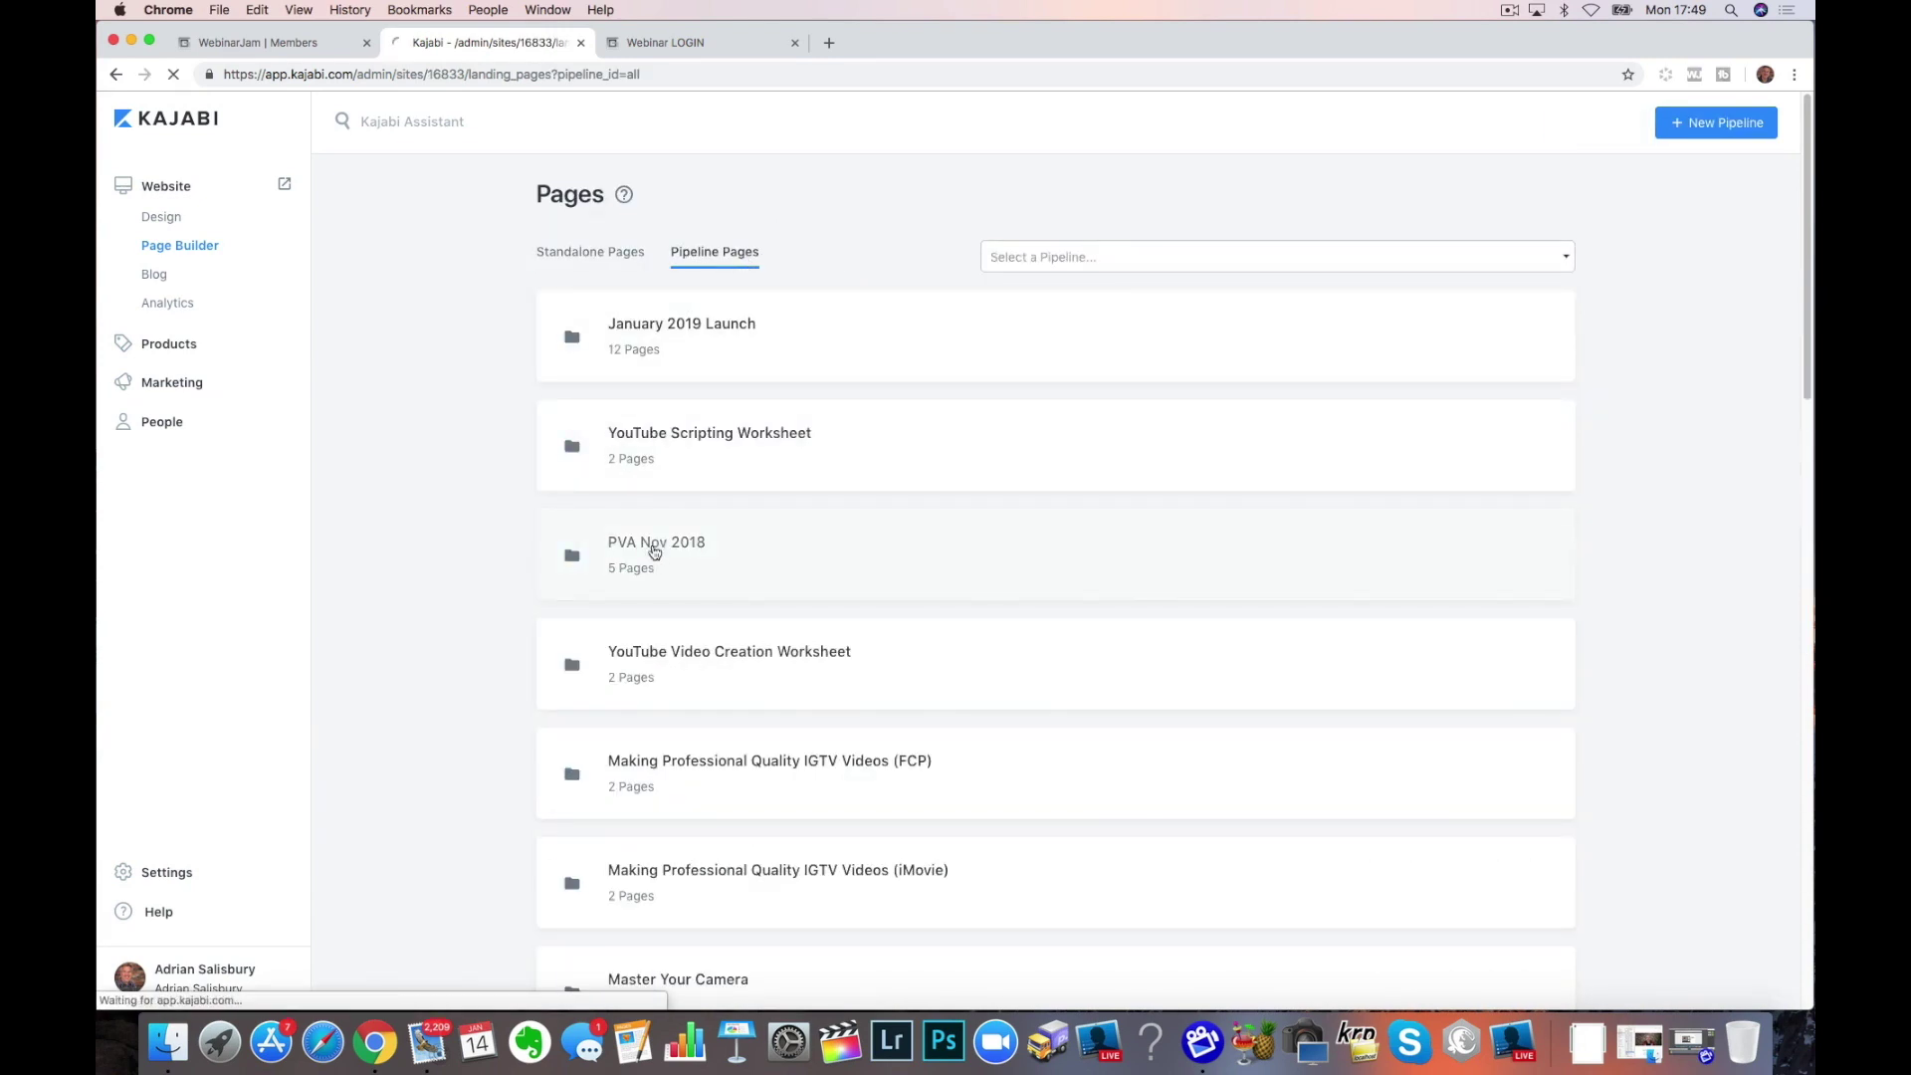
pyautogui.click(640, 560)
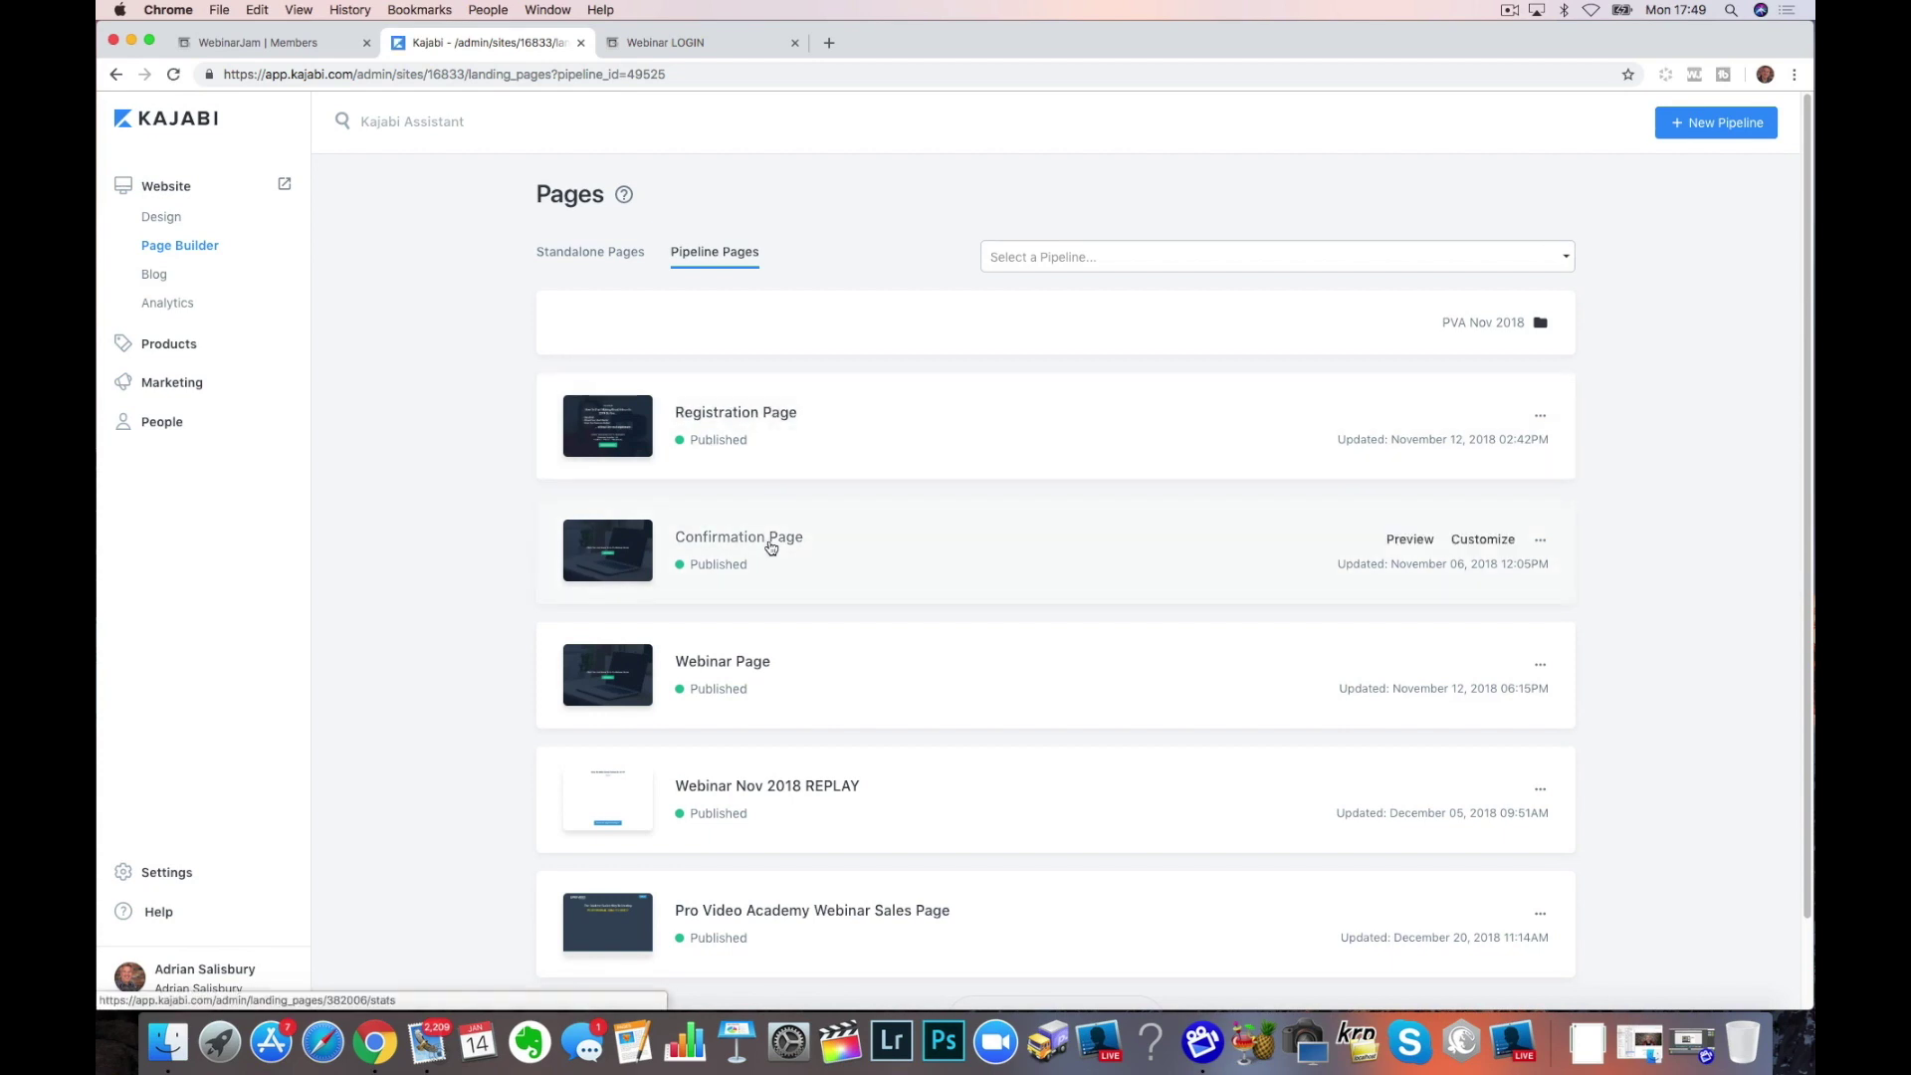
pyautogui.scroll(-2, 1019, 686)
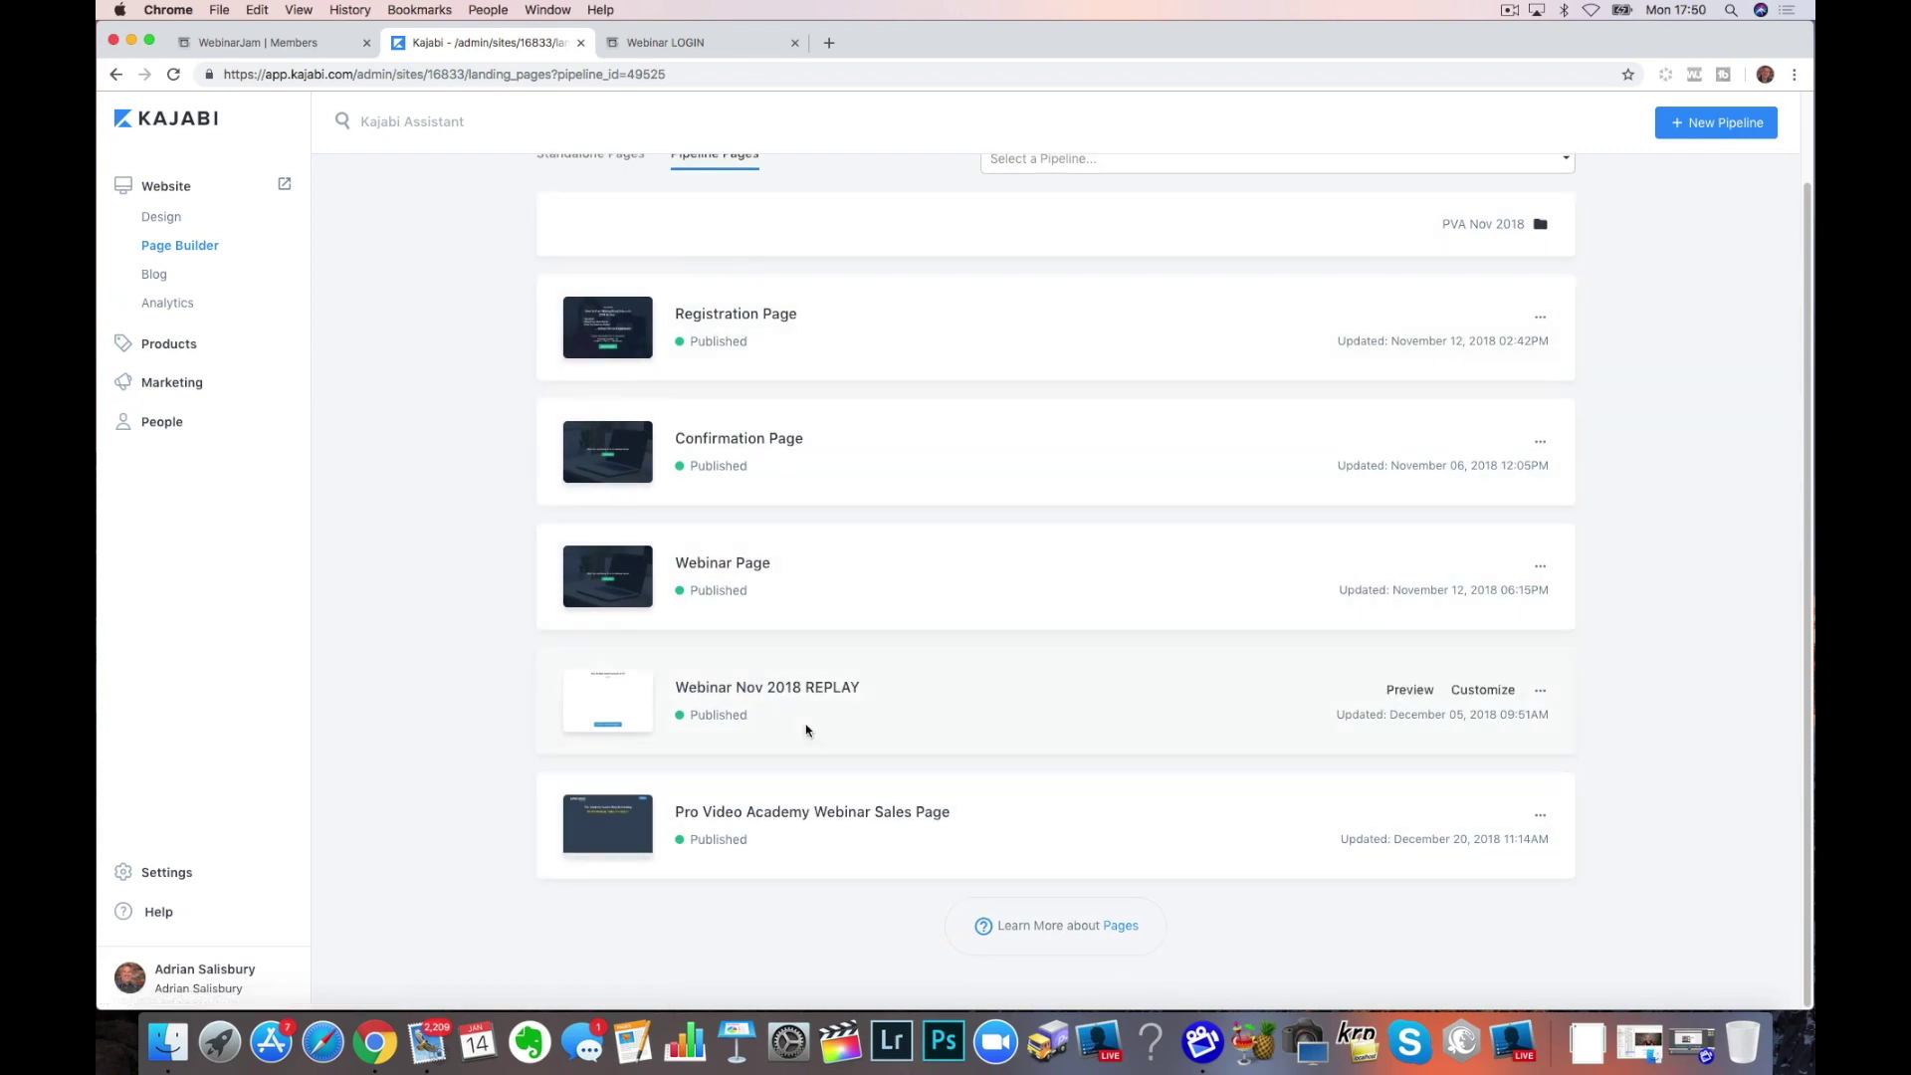
pyautogui.scroll(1, 826, 802)
pyautogui.scroll(1, 826, 802)
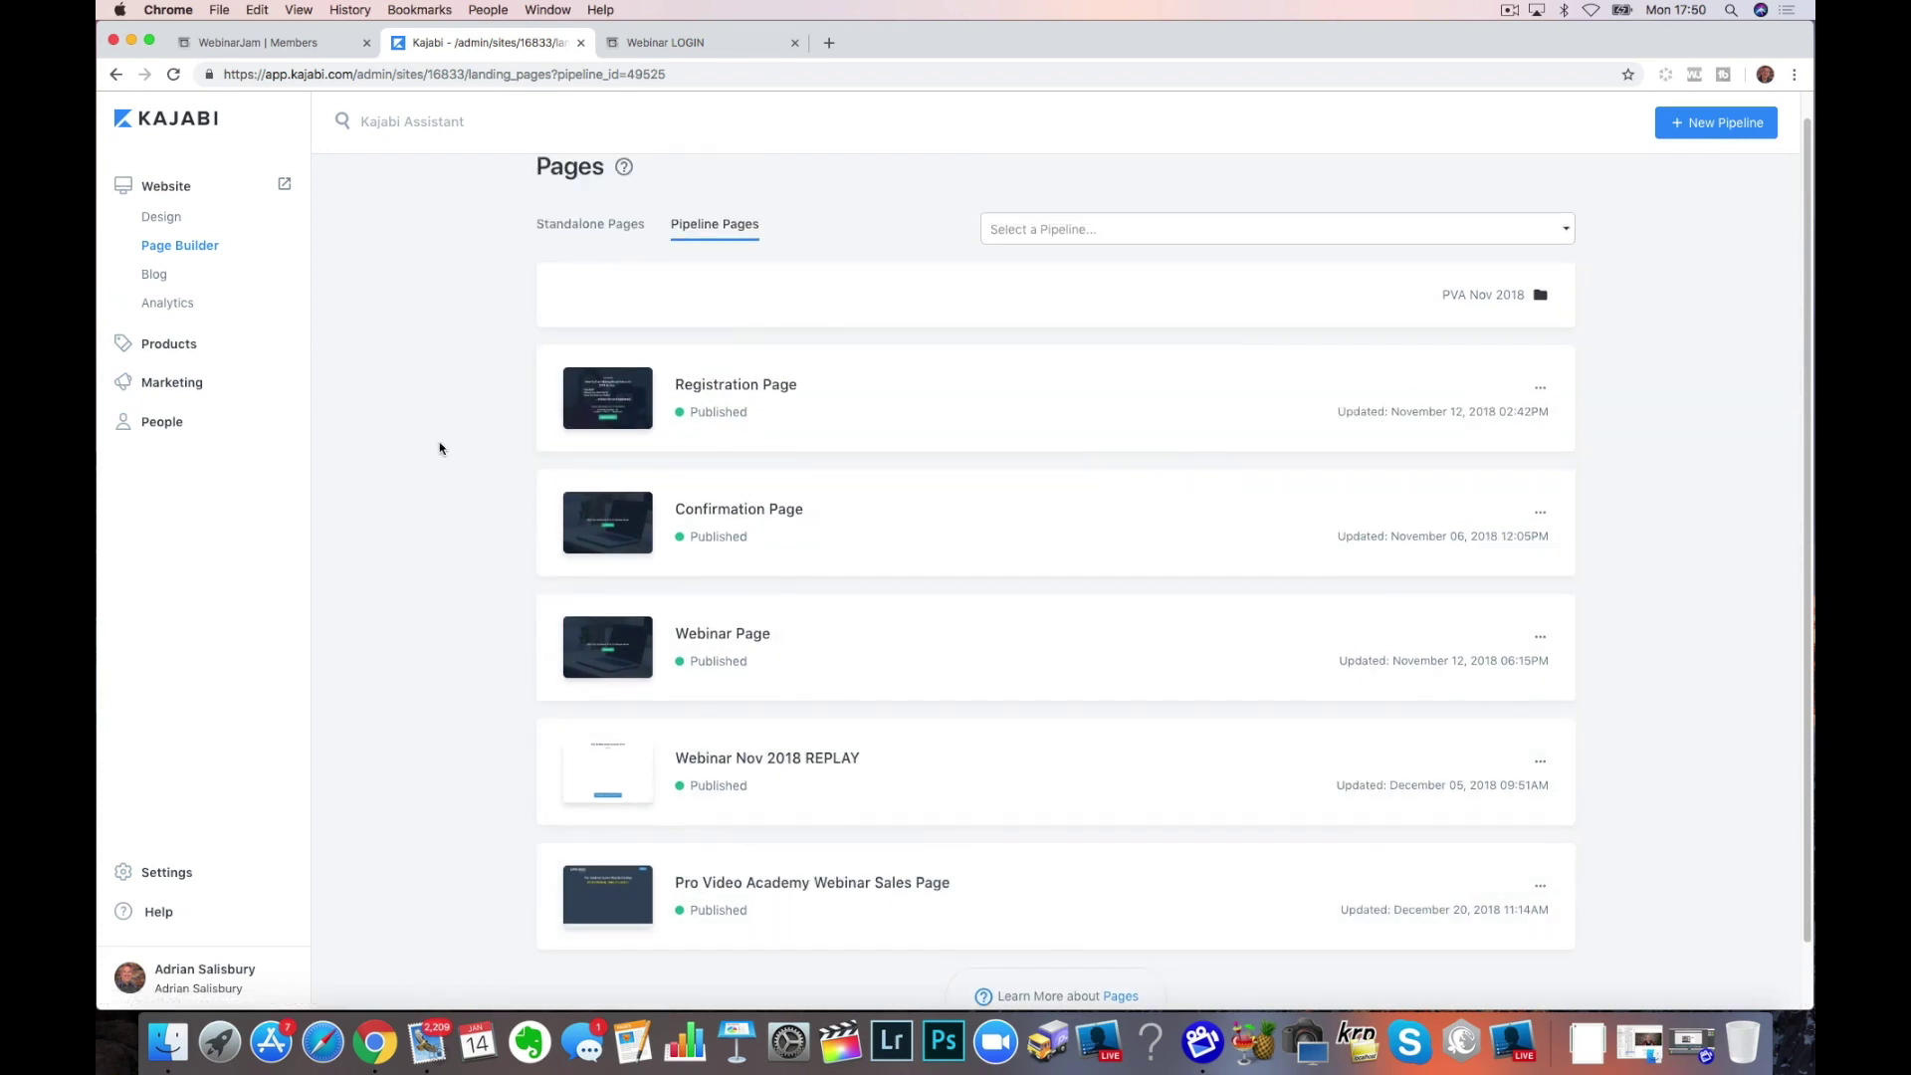
pyautogui.click(173, 382)
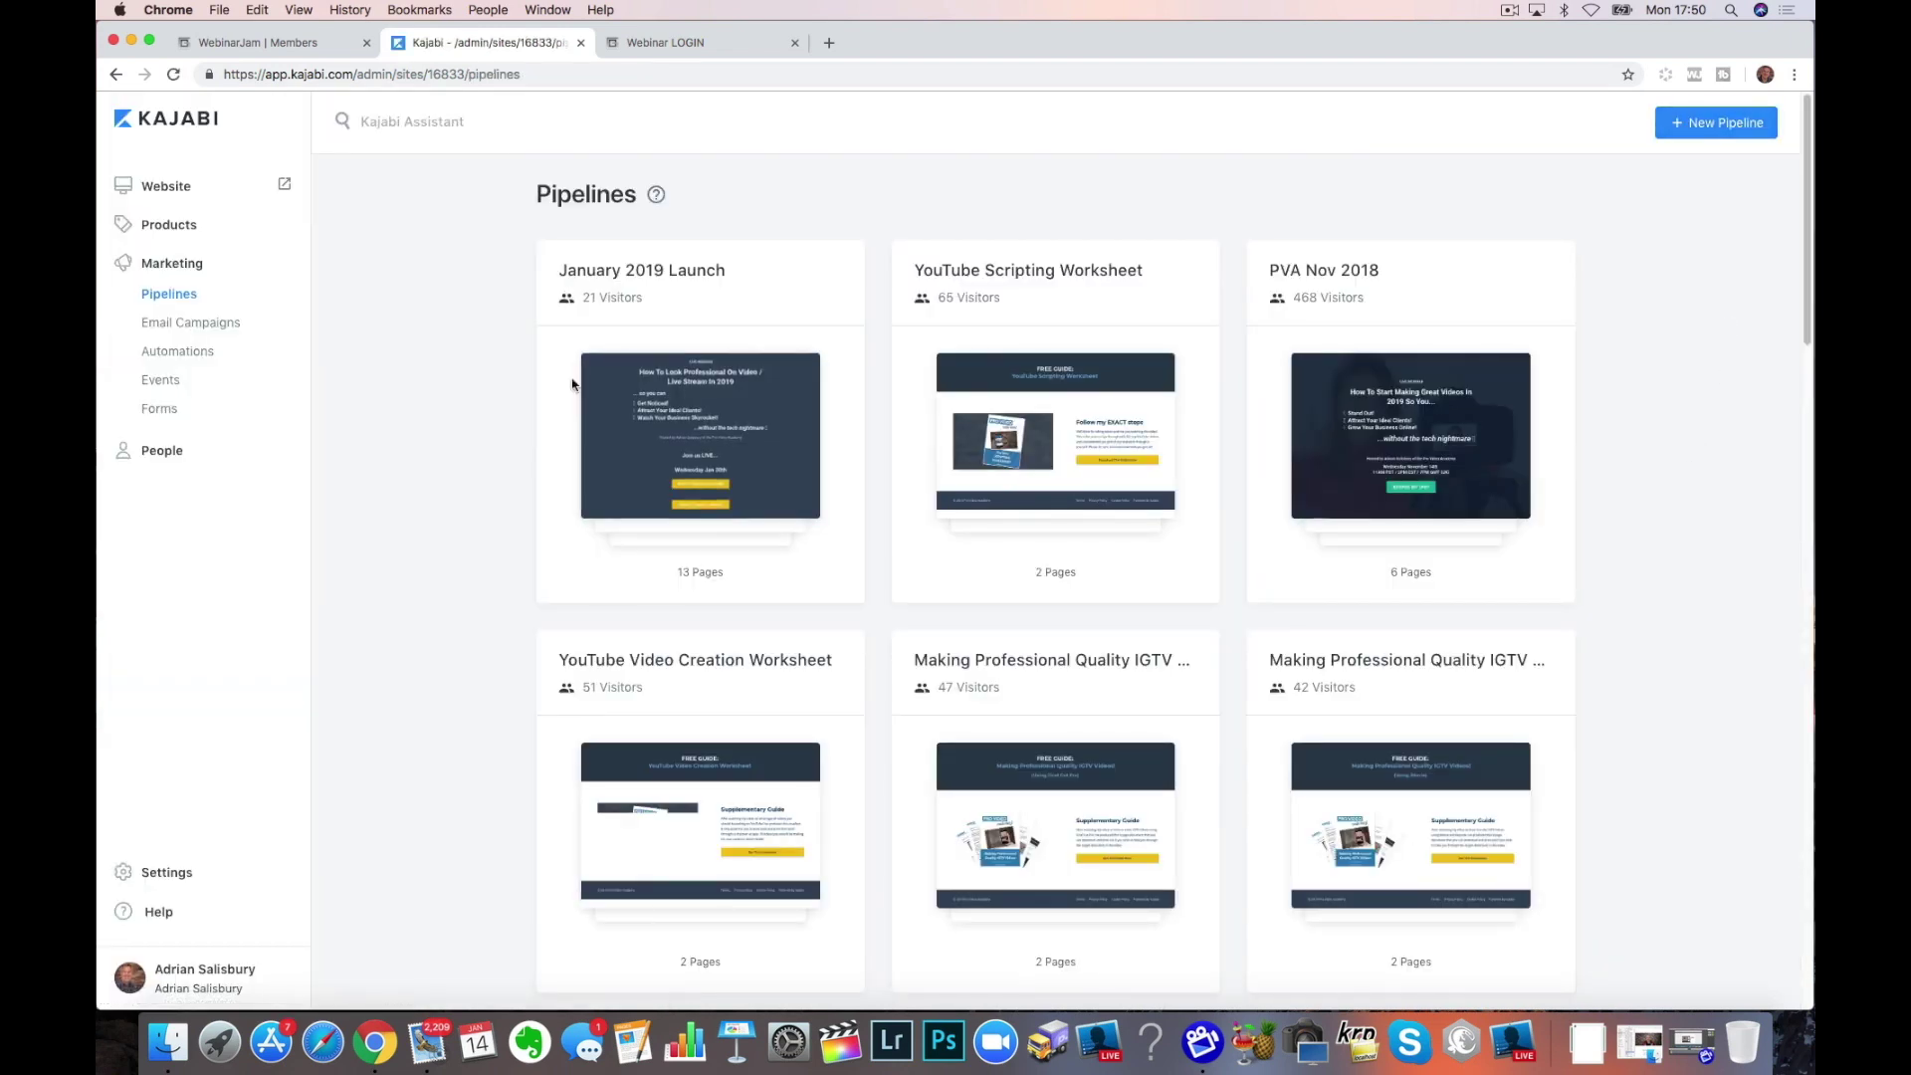
# Create a pipeline from the Blank blueprint and name it 'Webinar Jan 2019'
pyautogui.click(1717, 122)
pyautogui.scroll(-7, 858, 637)
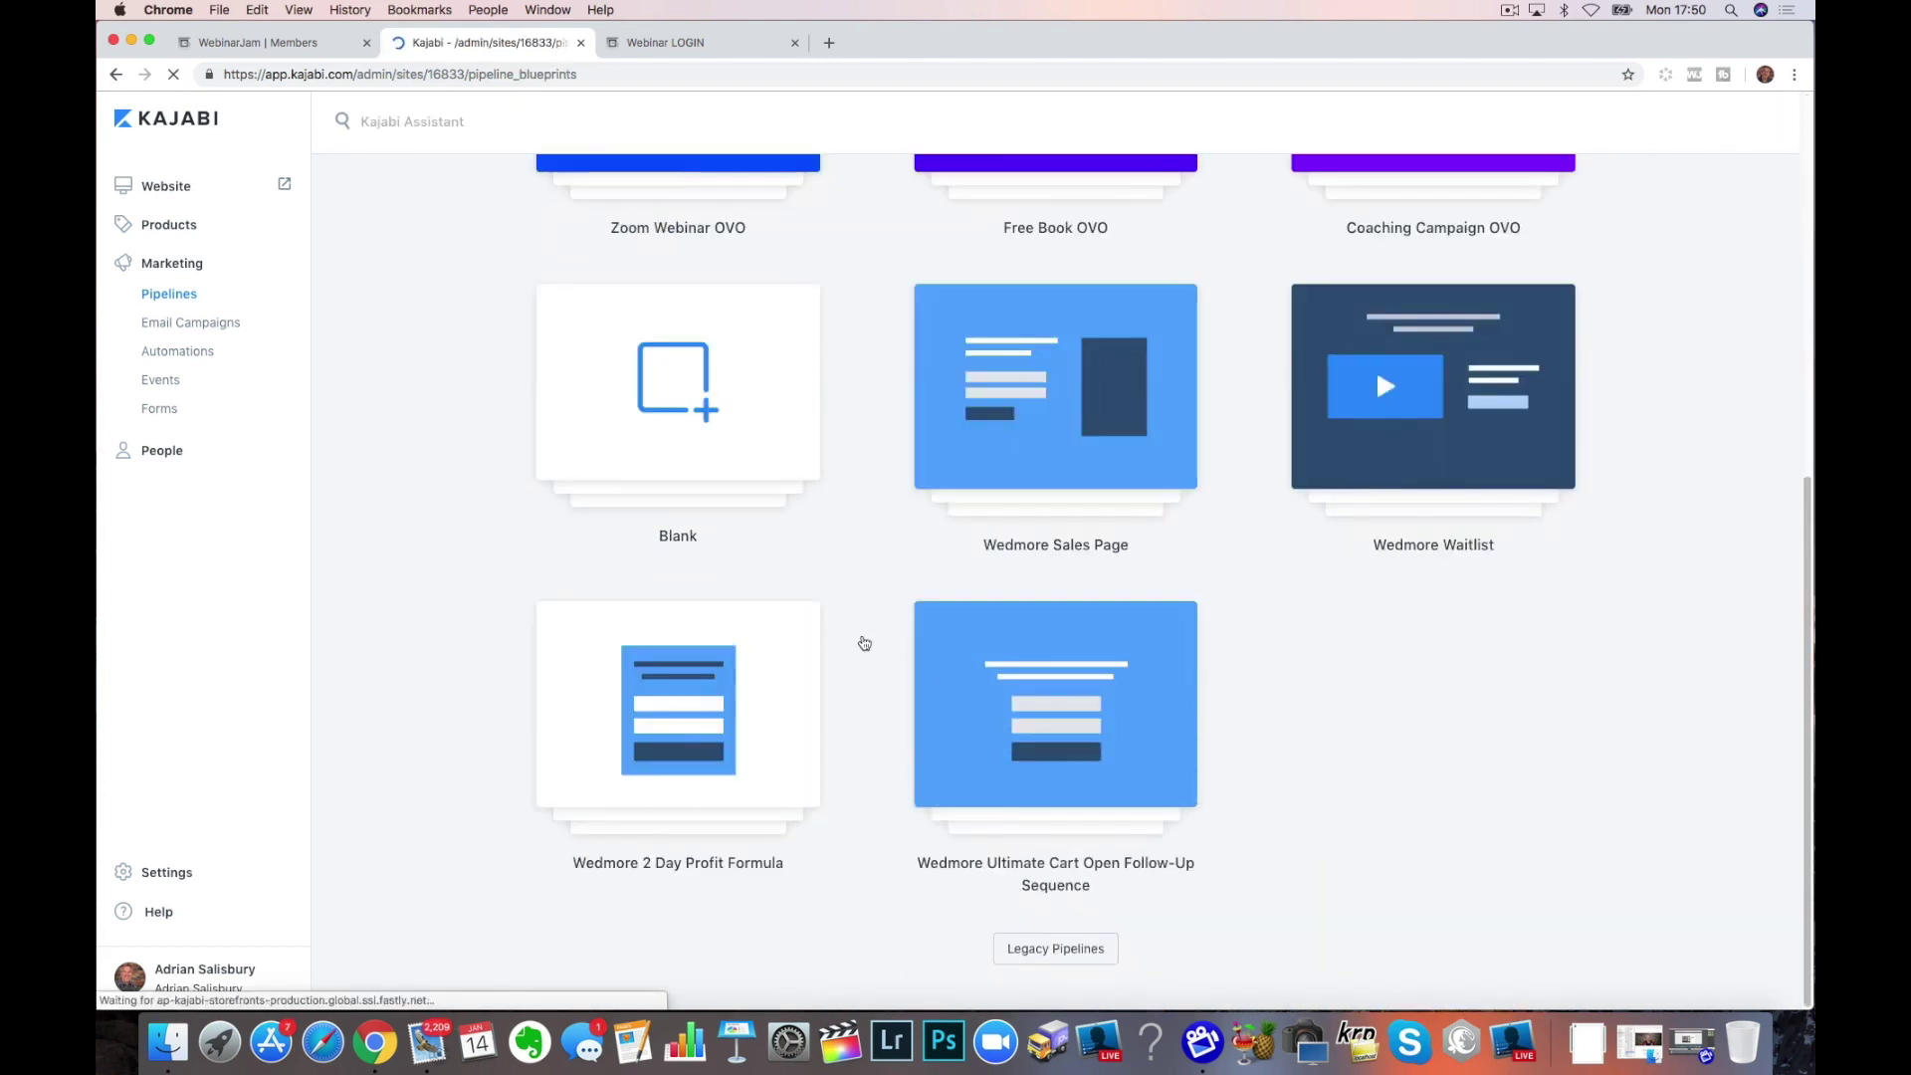
pyautogui.click(673, 408)
pyautogui.click(963, 812)
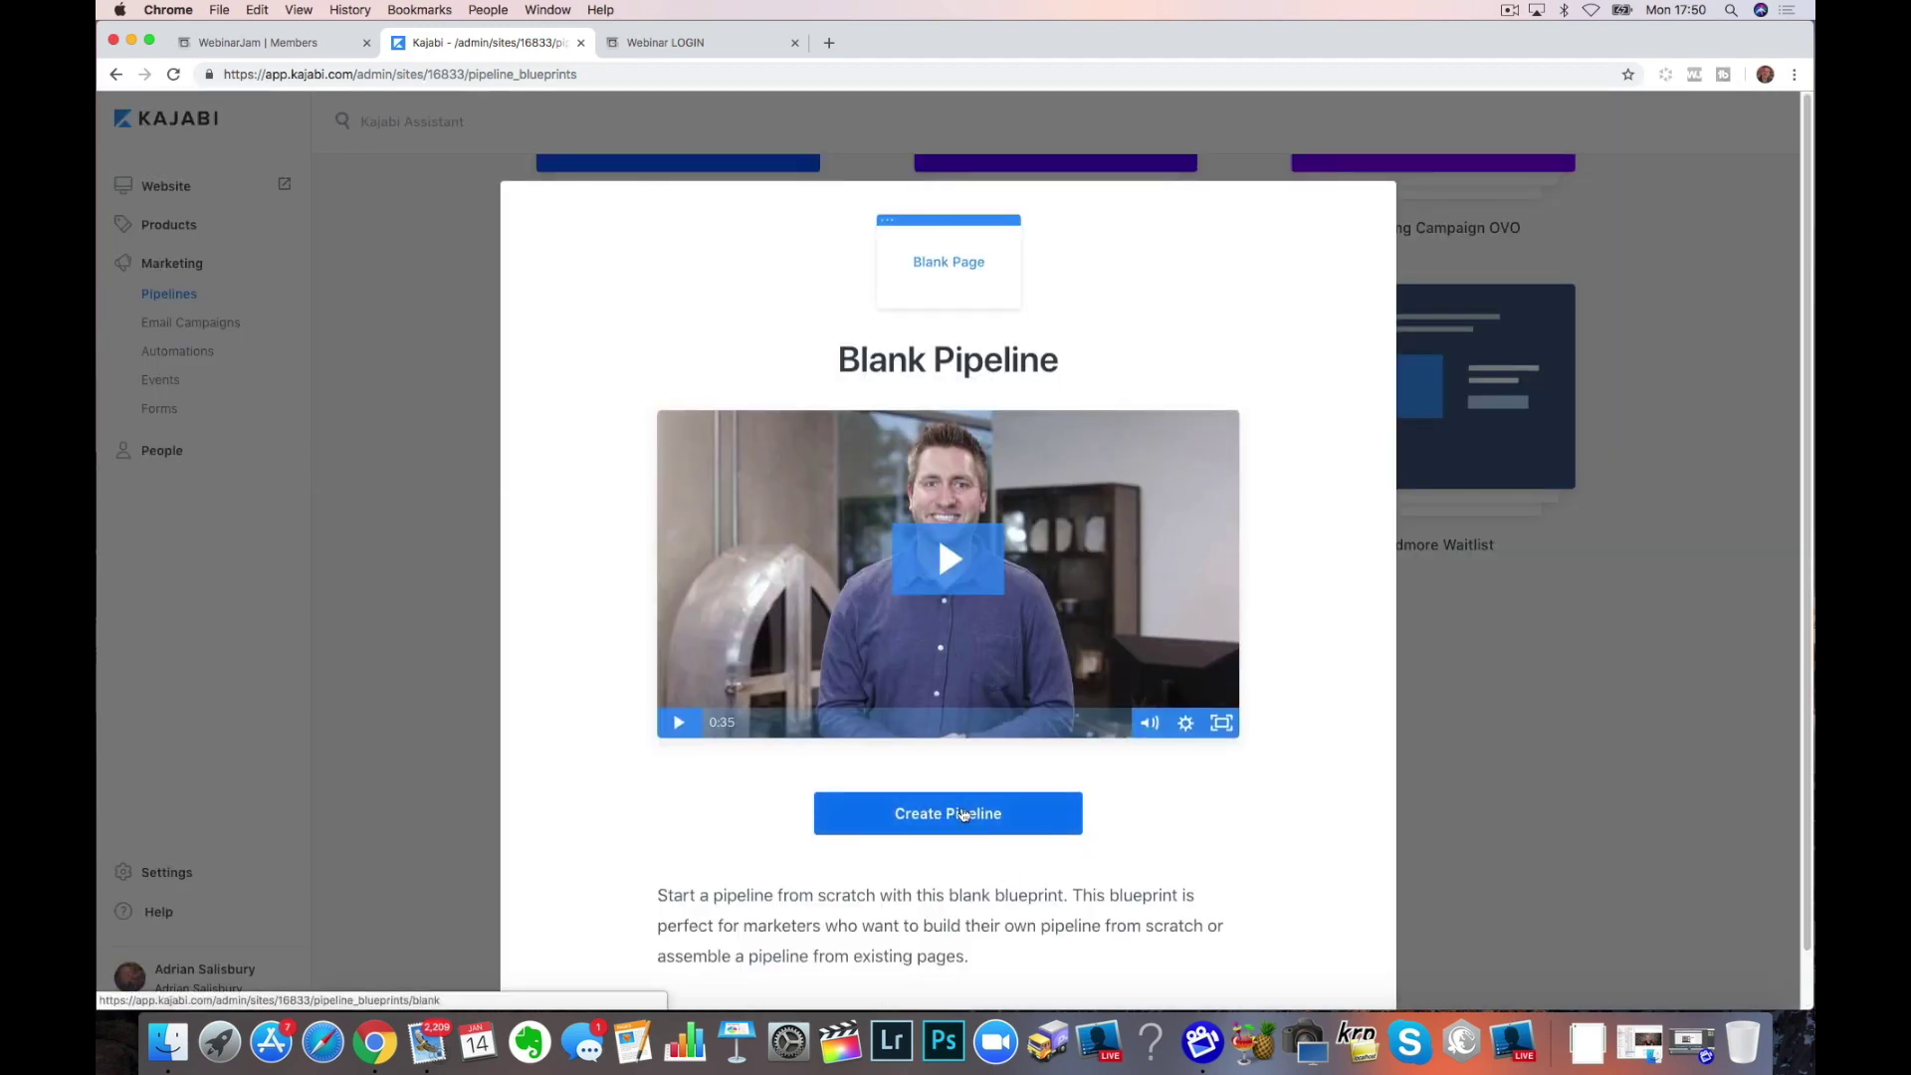
pyautogui.doubleClick(820, 483)
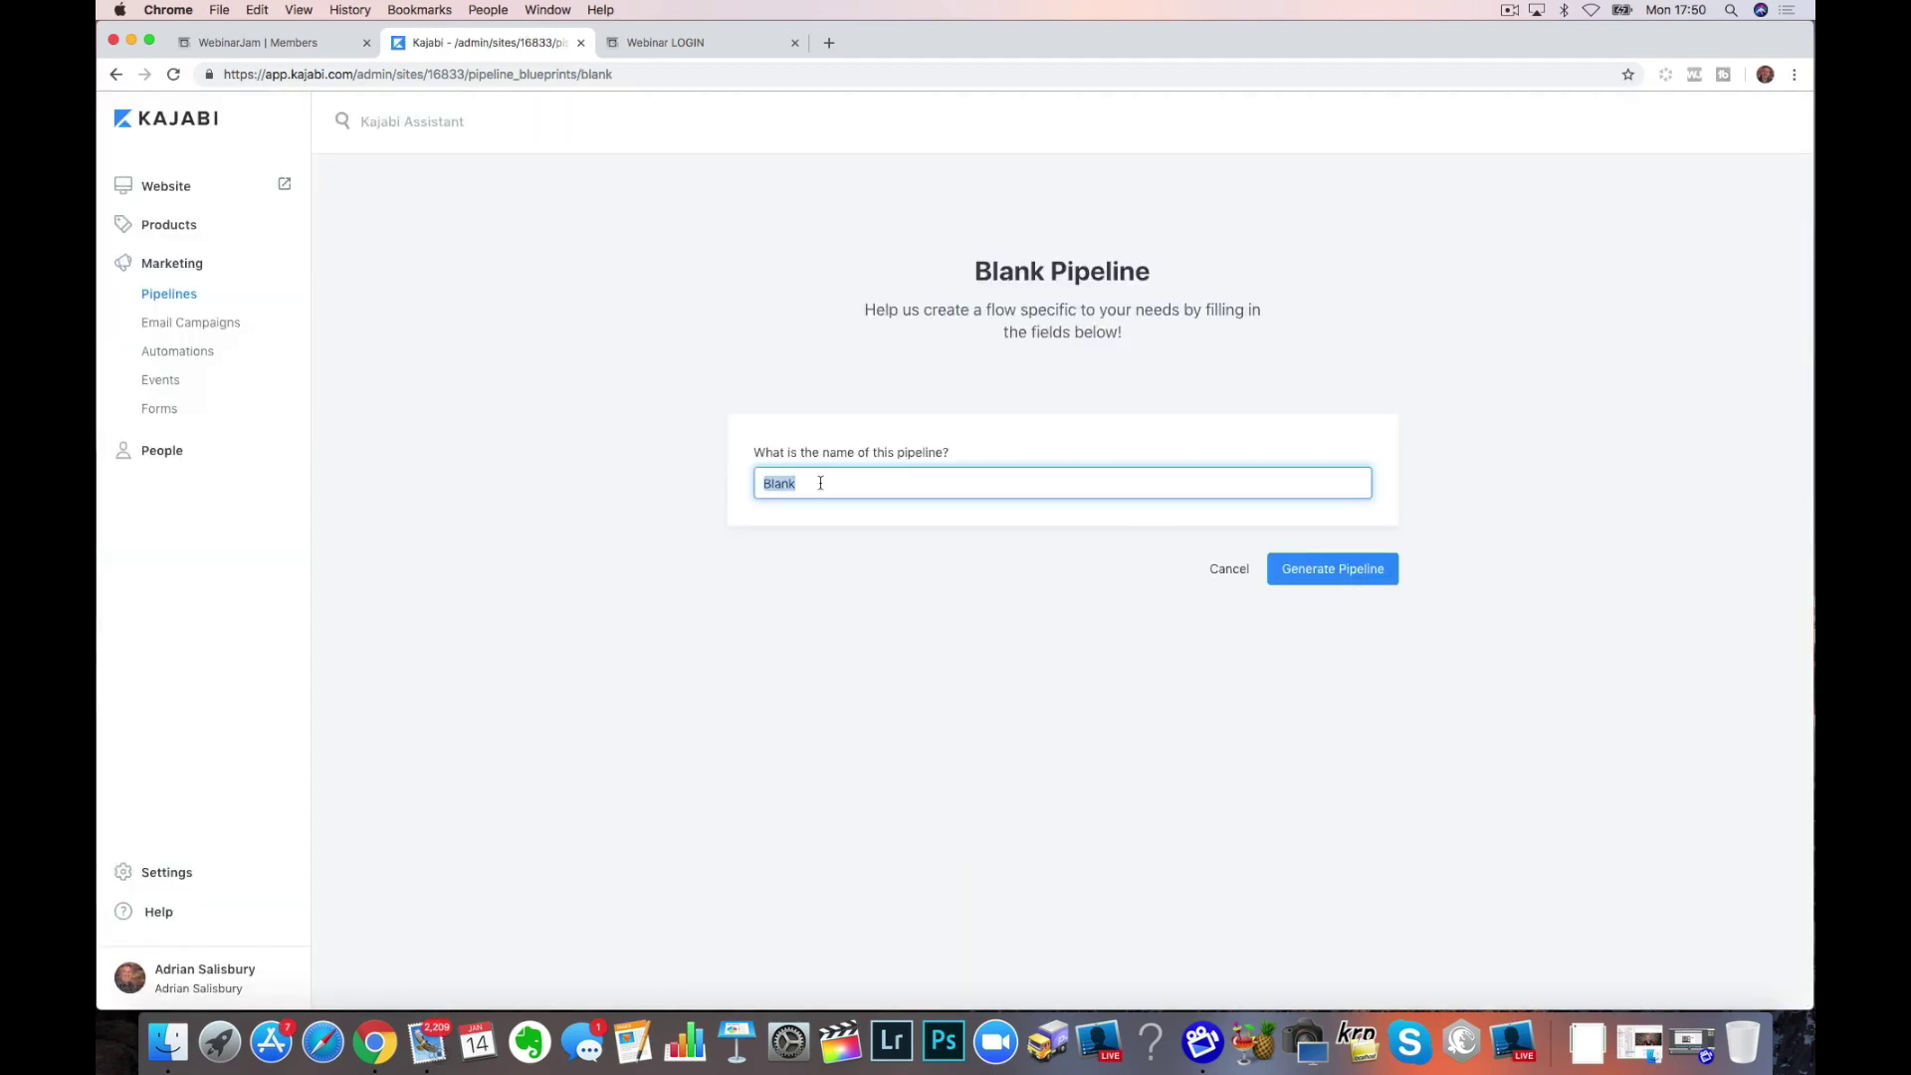
pyautogui.write('Webinar Jan 2019')
pyautogui.click(1280, 568)
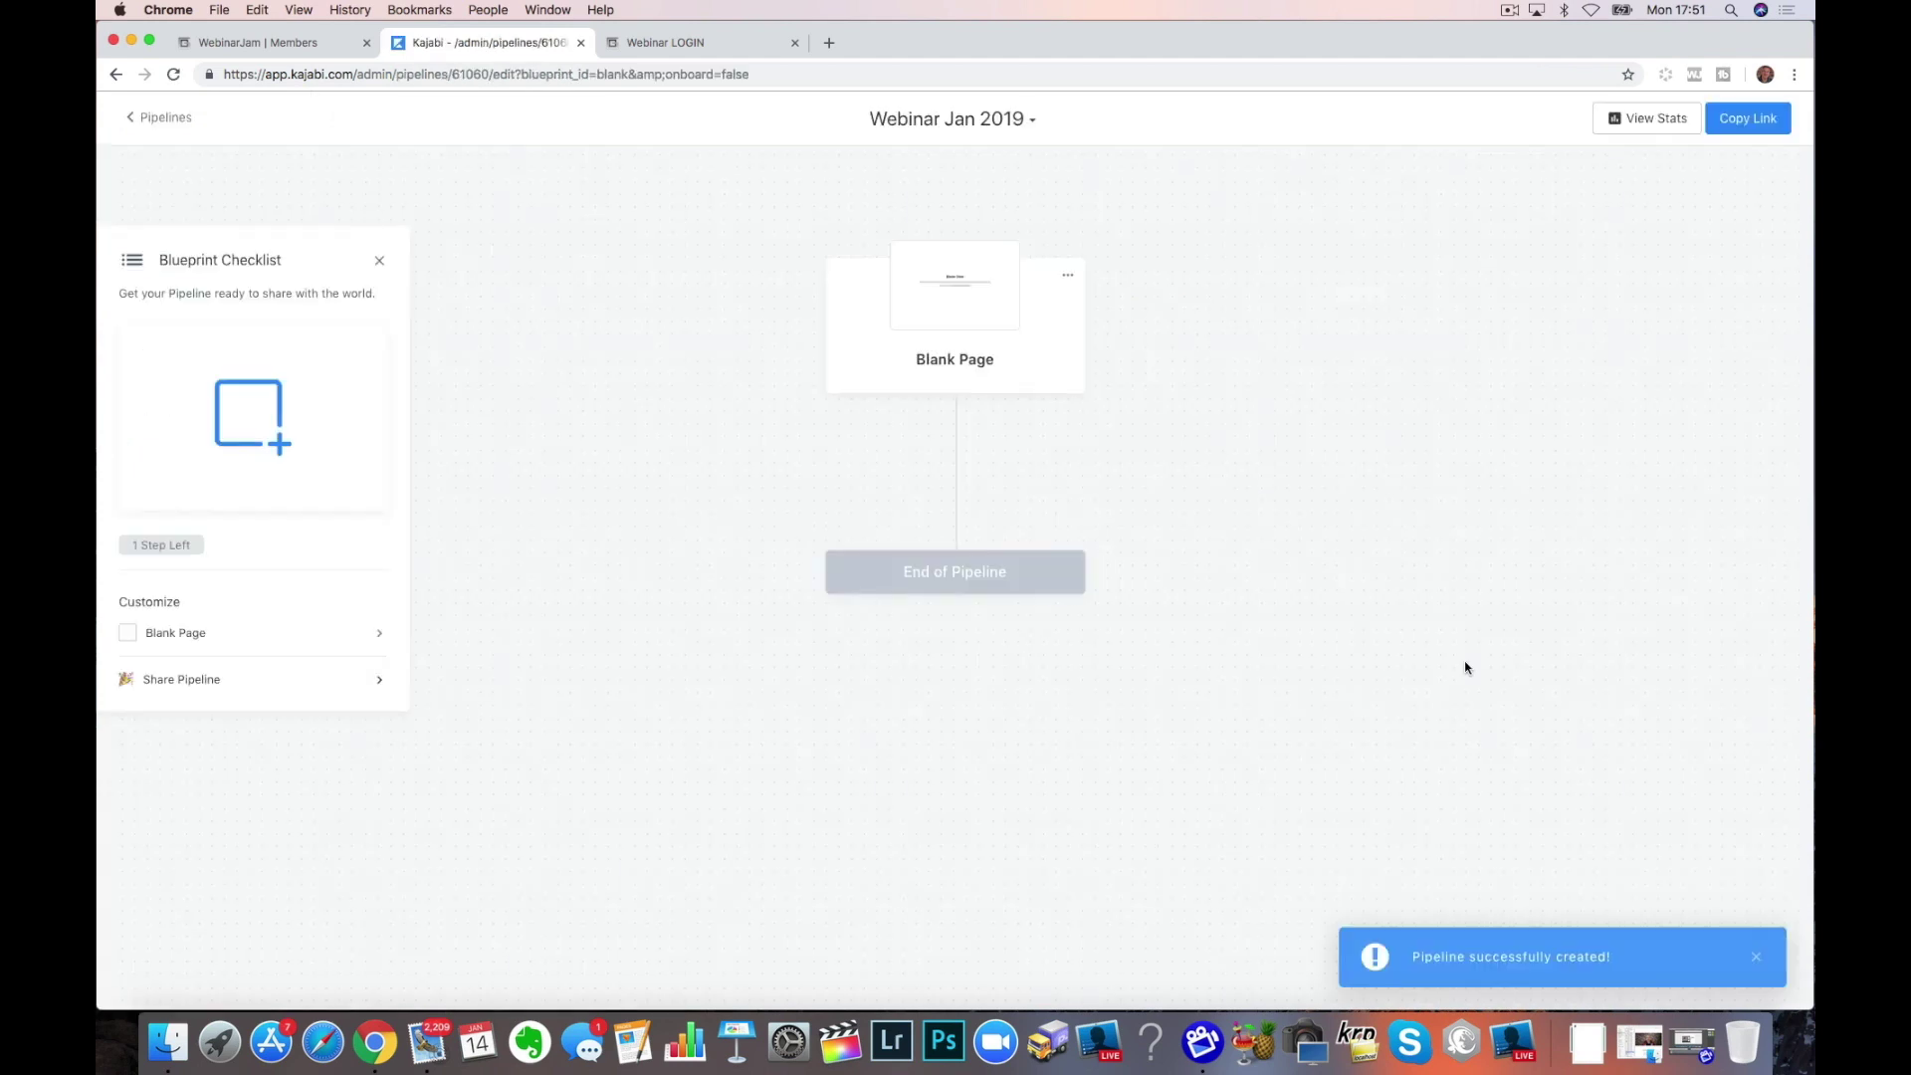
# Replace the Blank Page with the existing landing page Registration Page Jan 2019
pyautogui.click(1067, 277)
pyautogui.click(1092, 408)
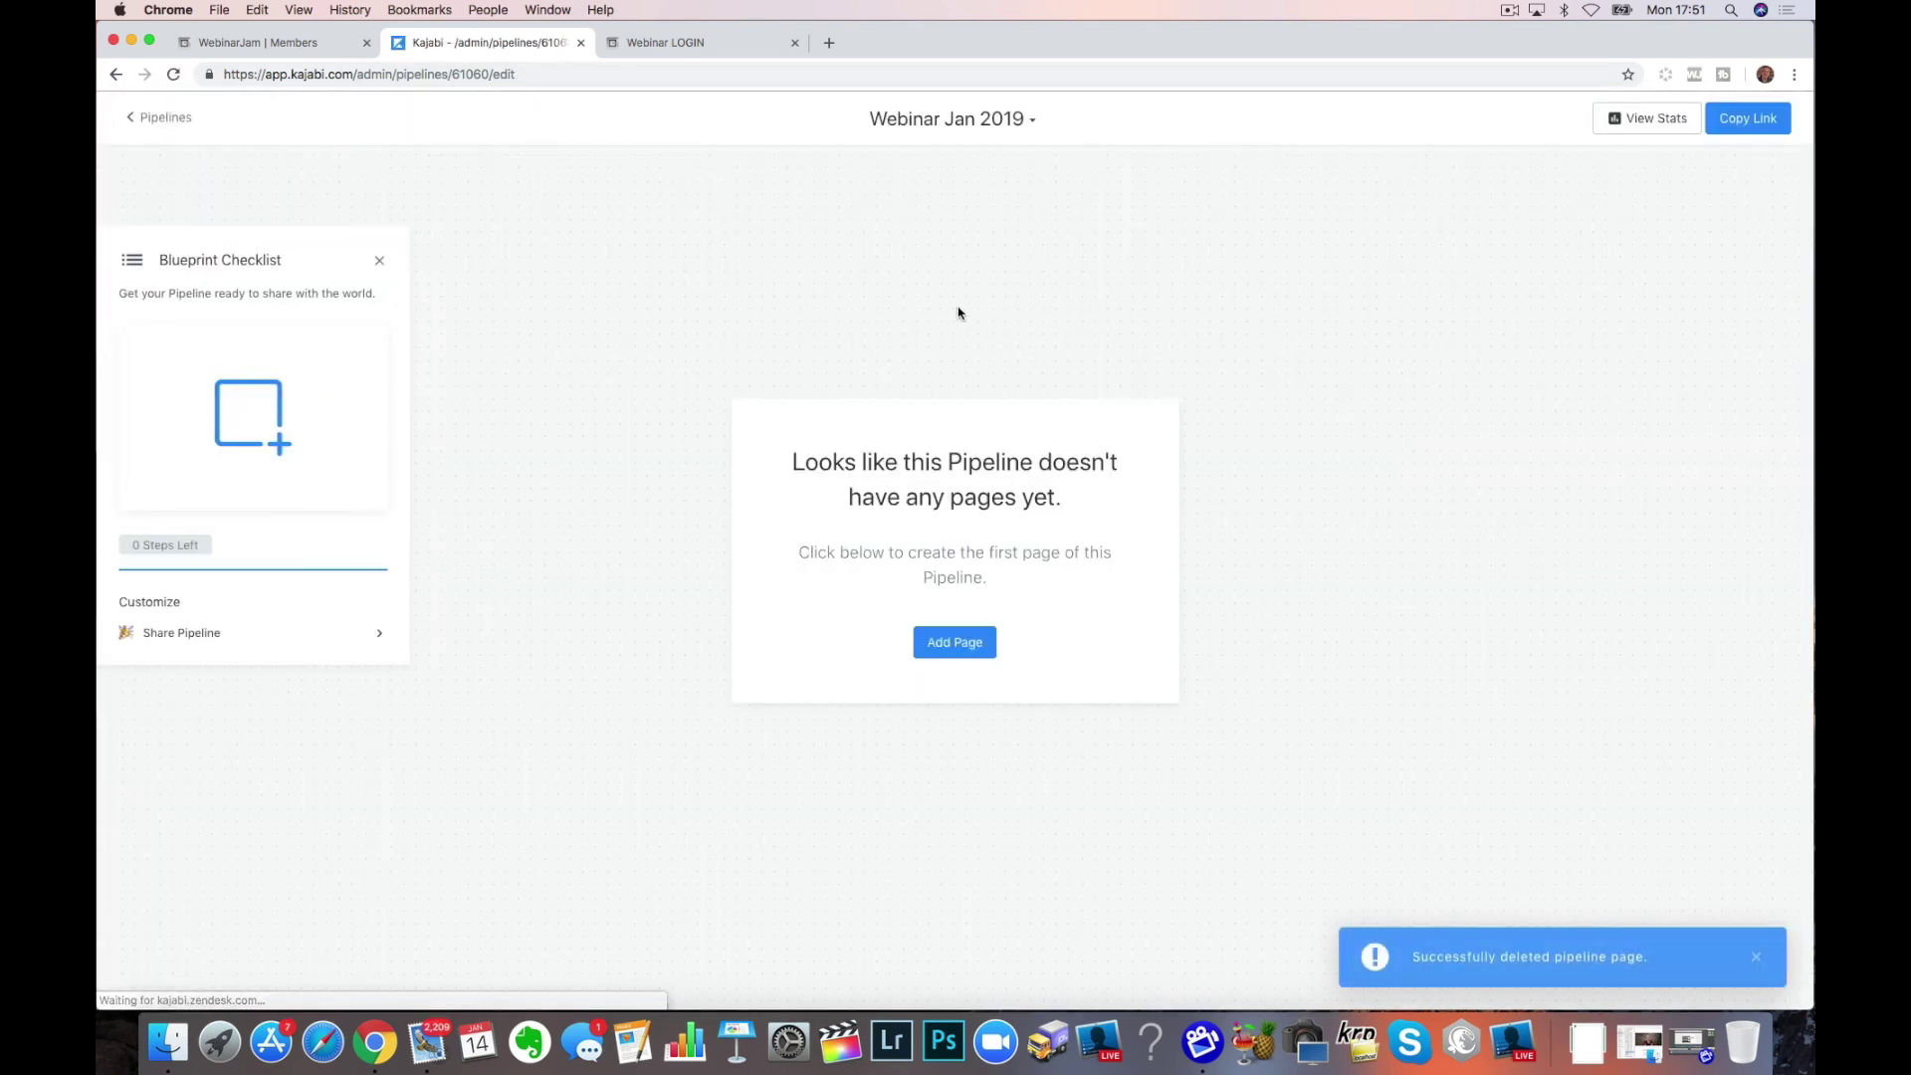
pyautogui.click(956, 647)
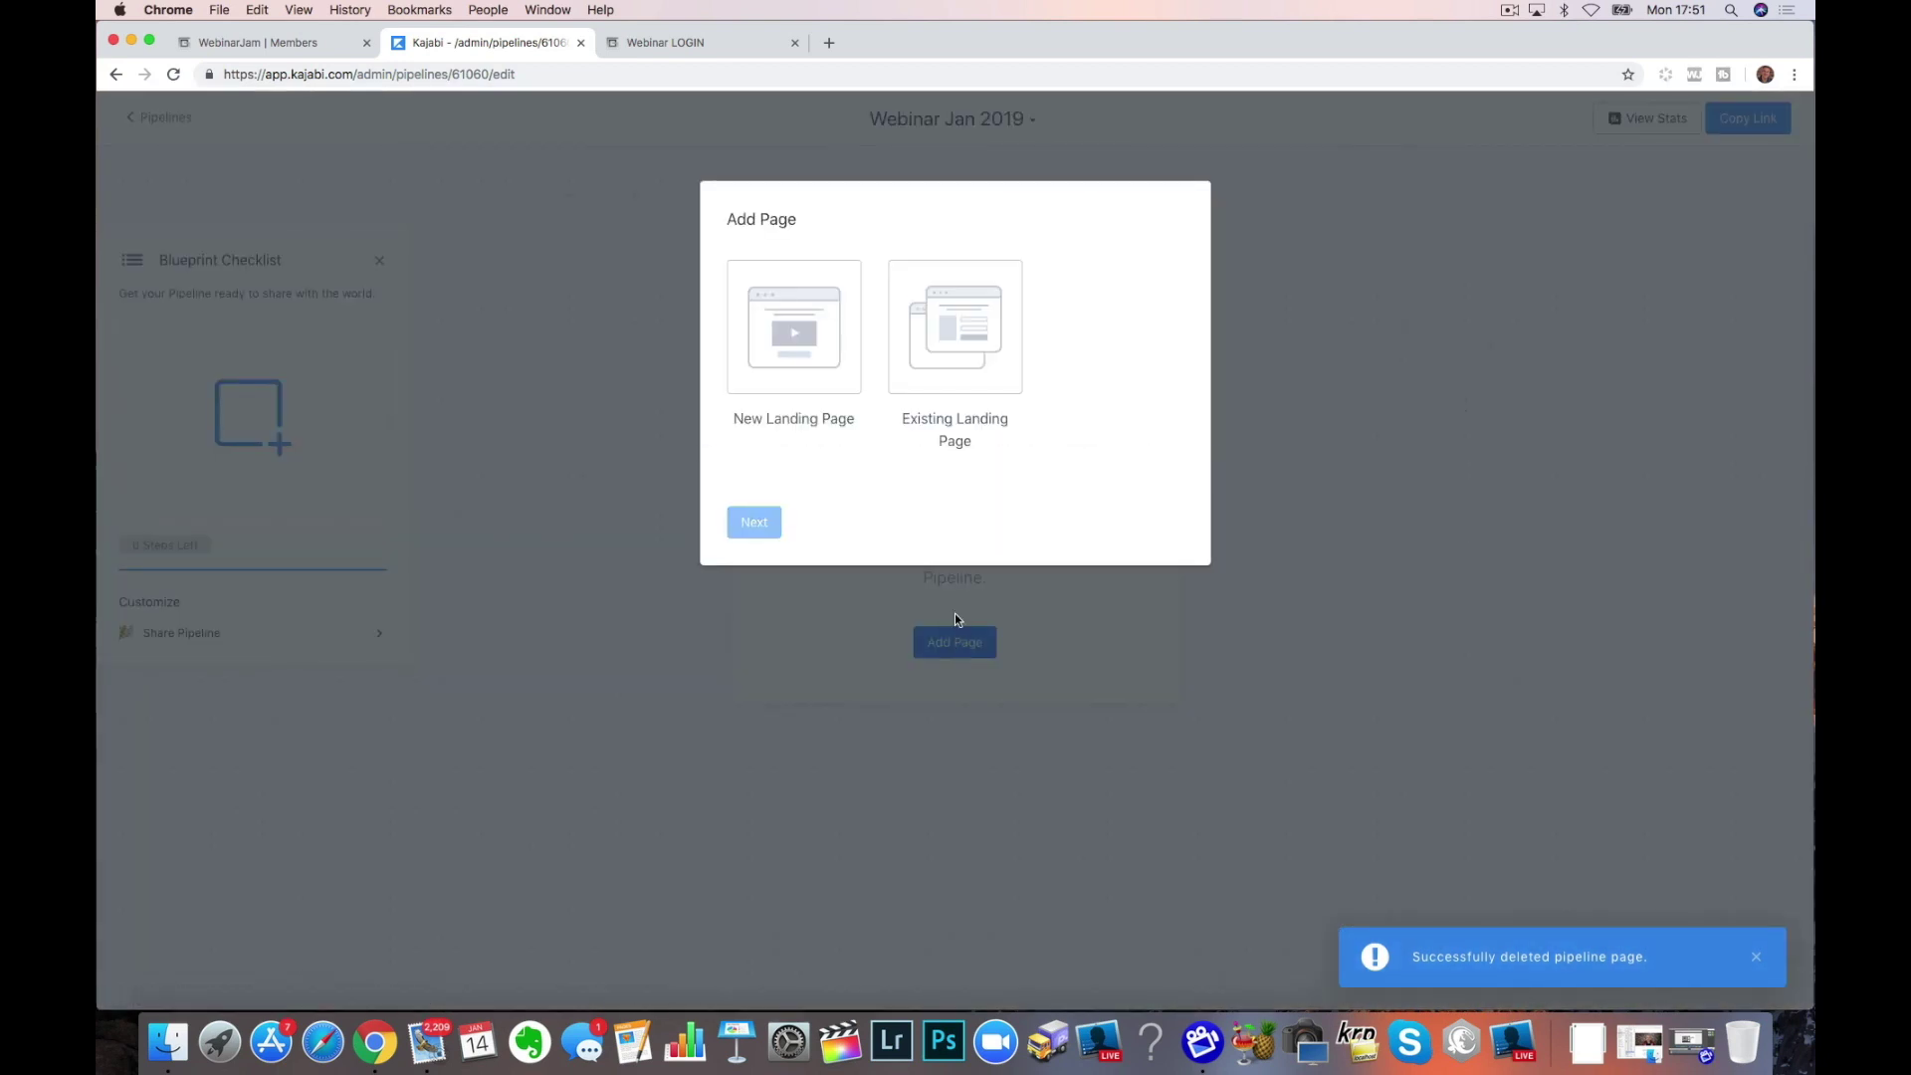
pyautogui.click(924, 341)
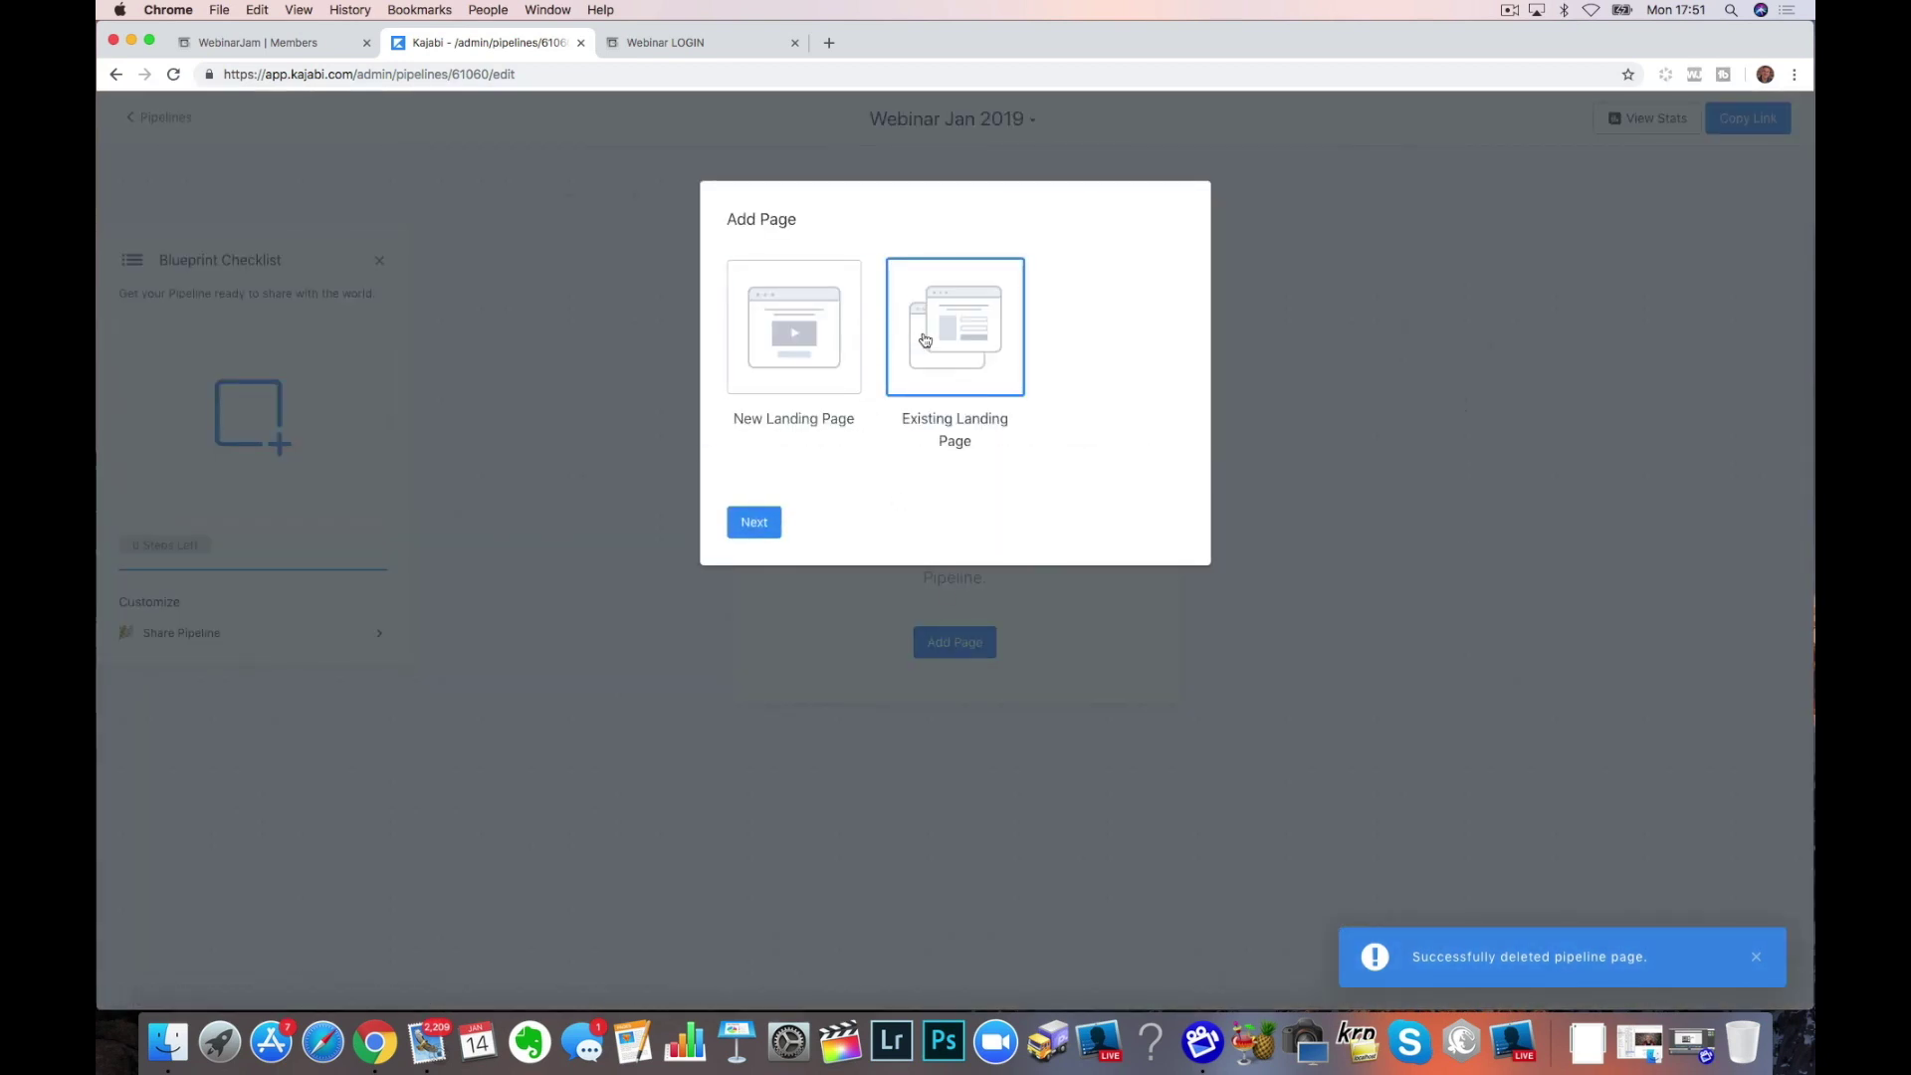
pyautogui.click(756, 524)
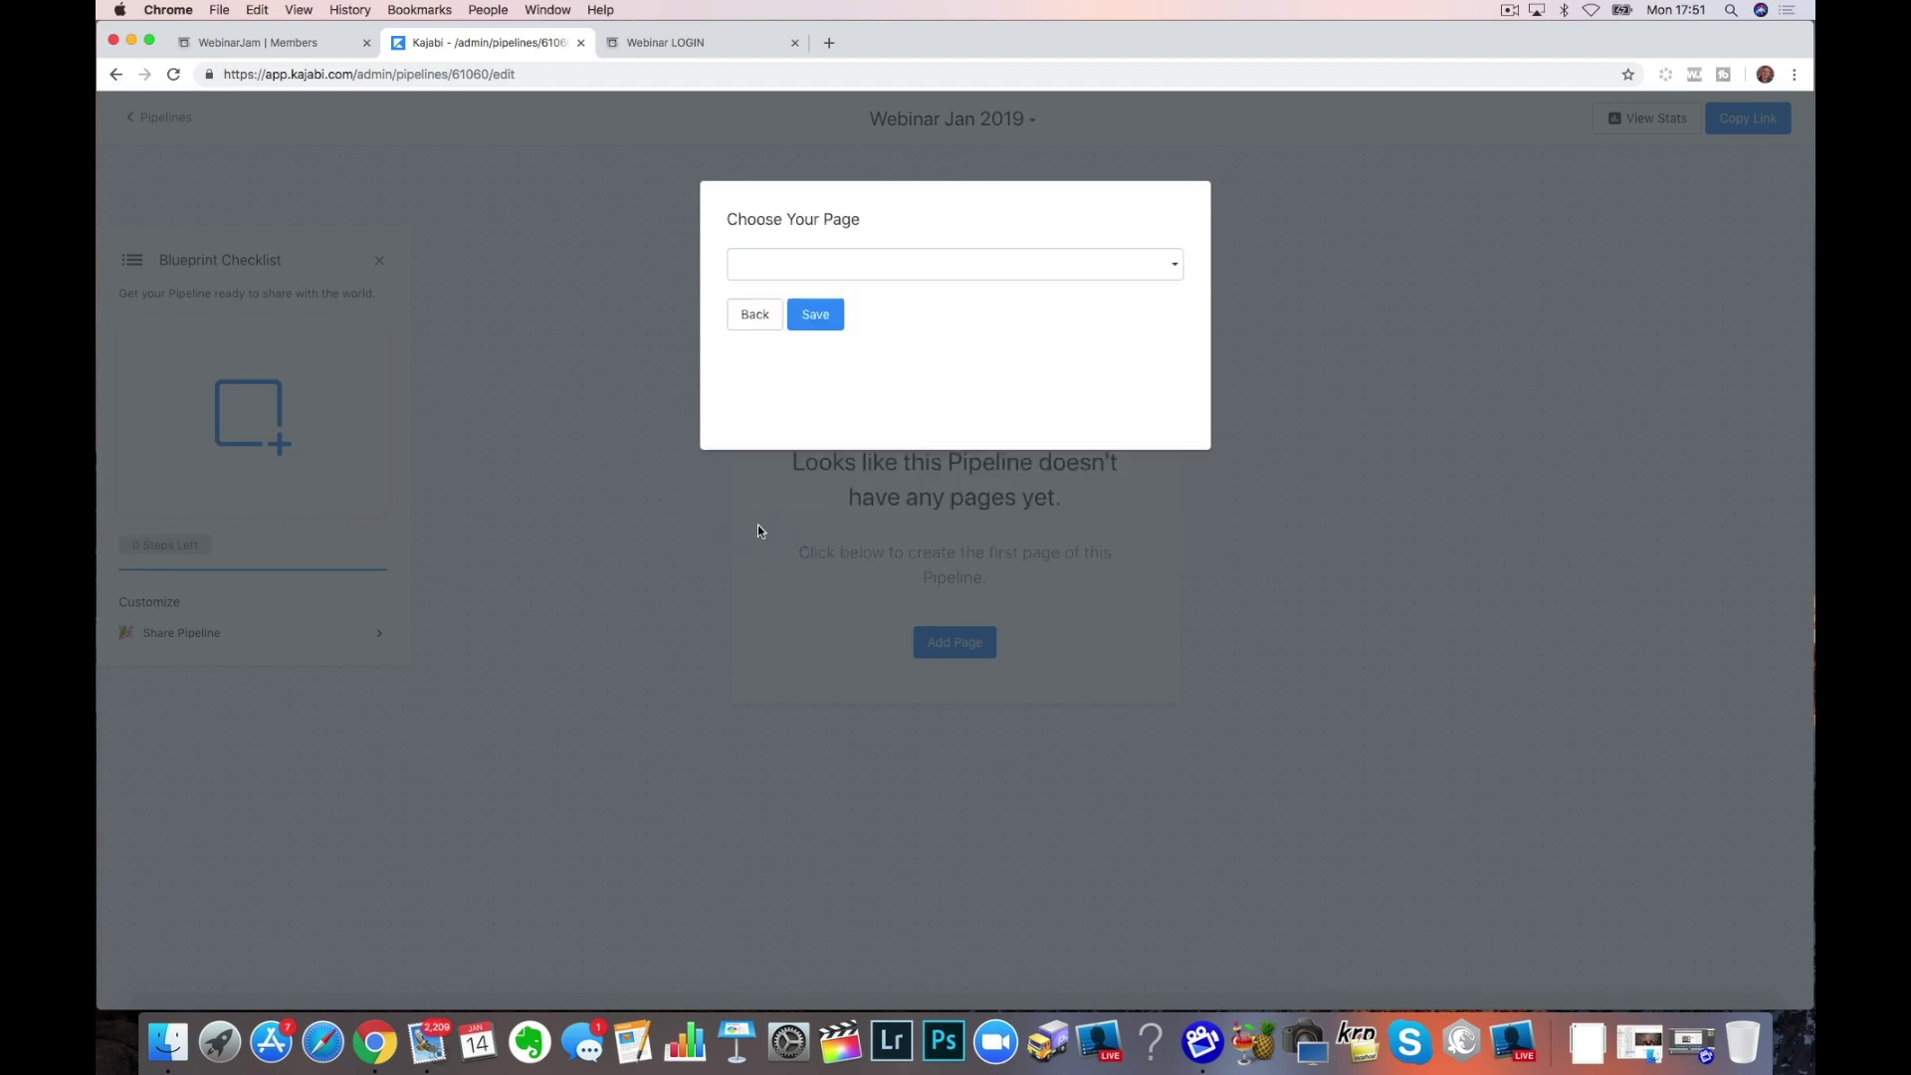
pyautogui.click(862, 263)
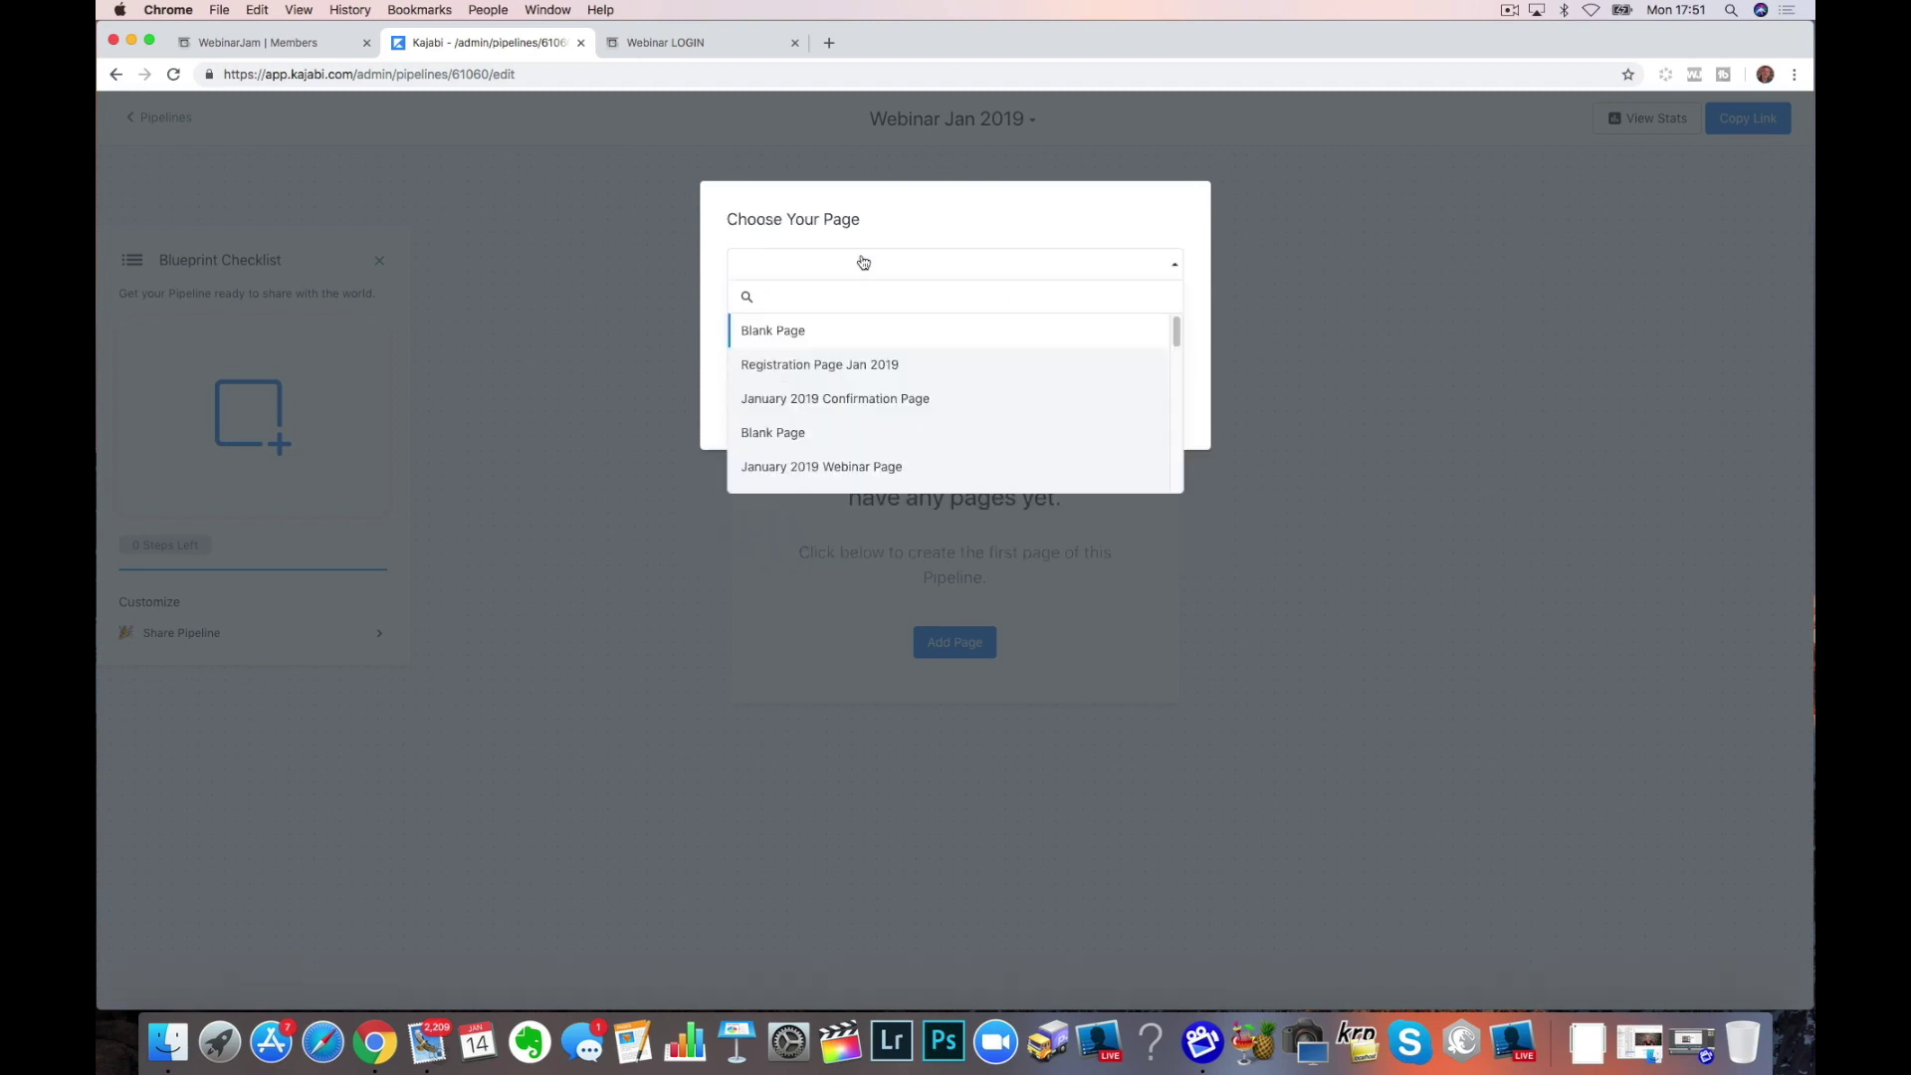
pyautogui.click(818, 367)
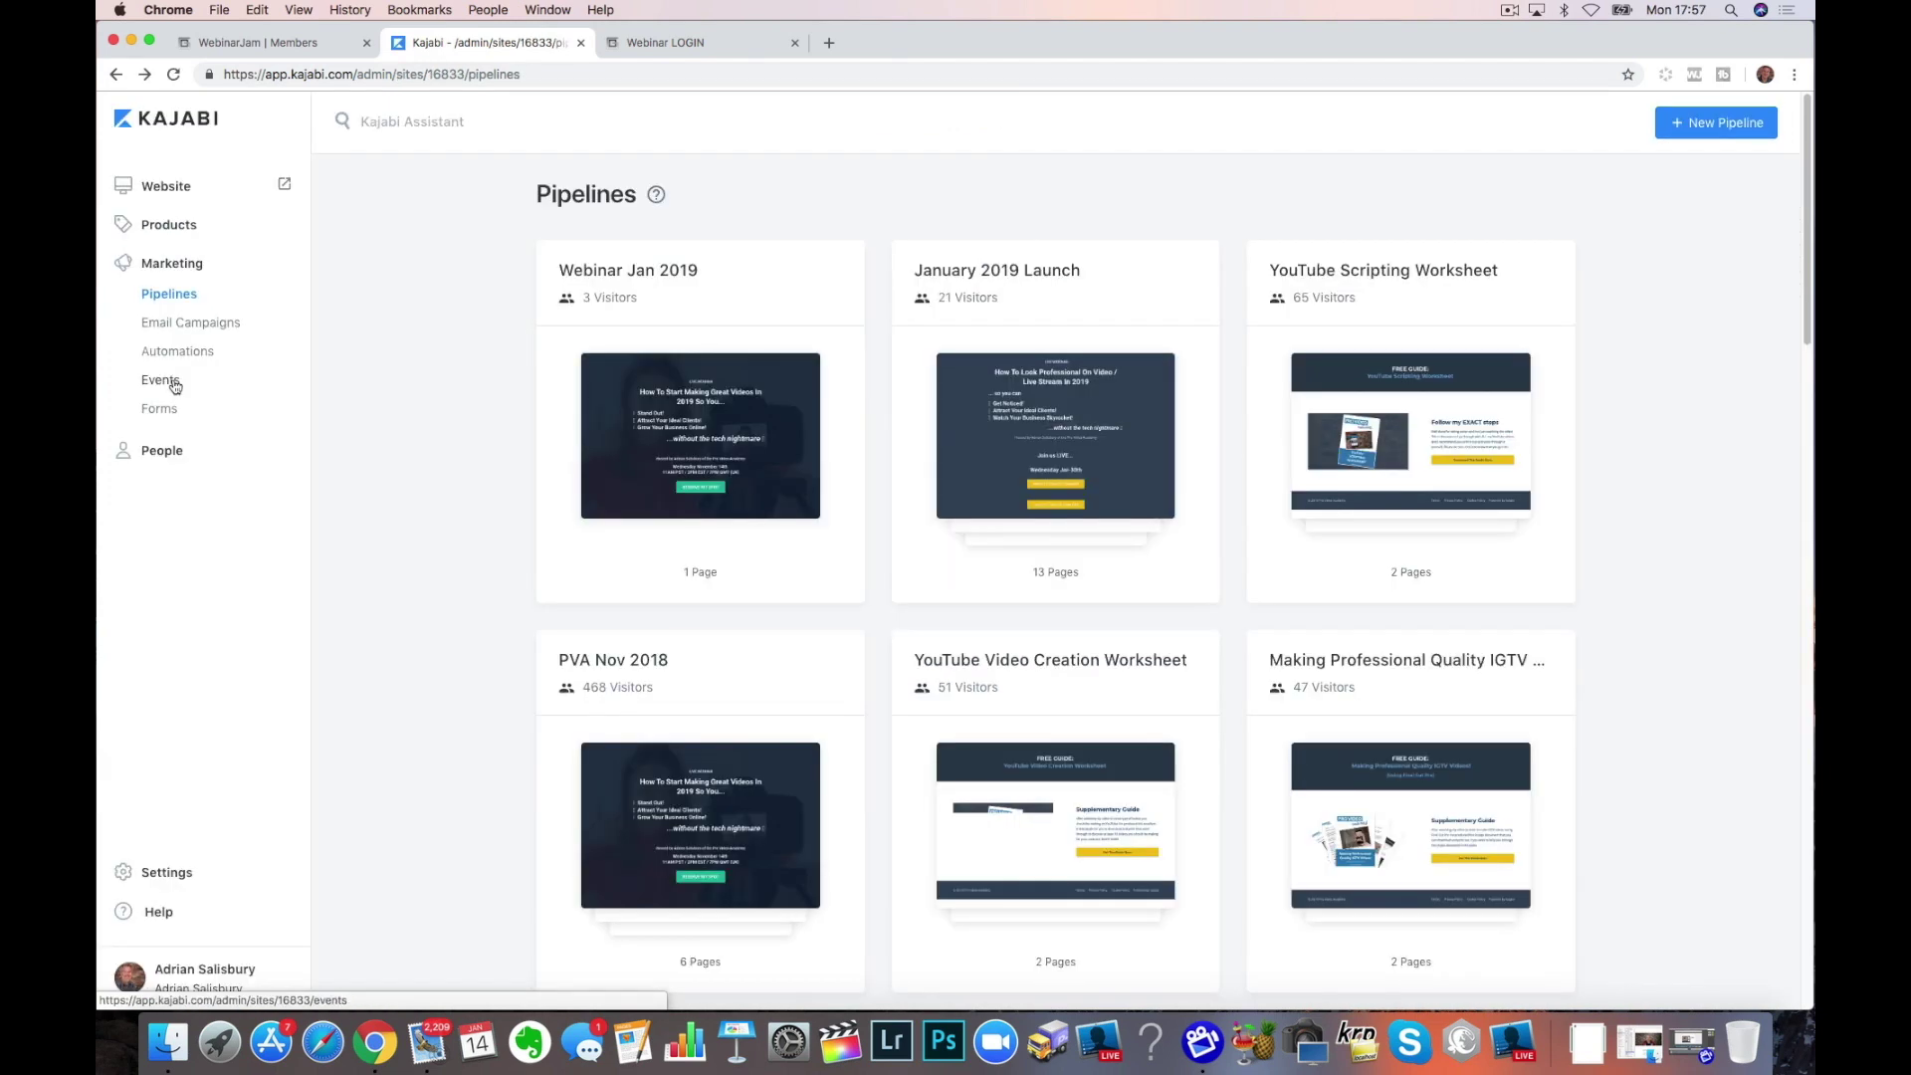
# Begin a test event, check the date picker, then leave it unsaved for the Events list
pyautogui.click(174, 384)
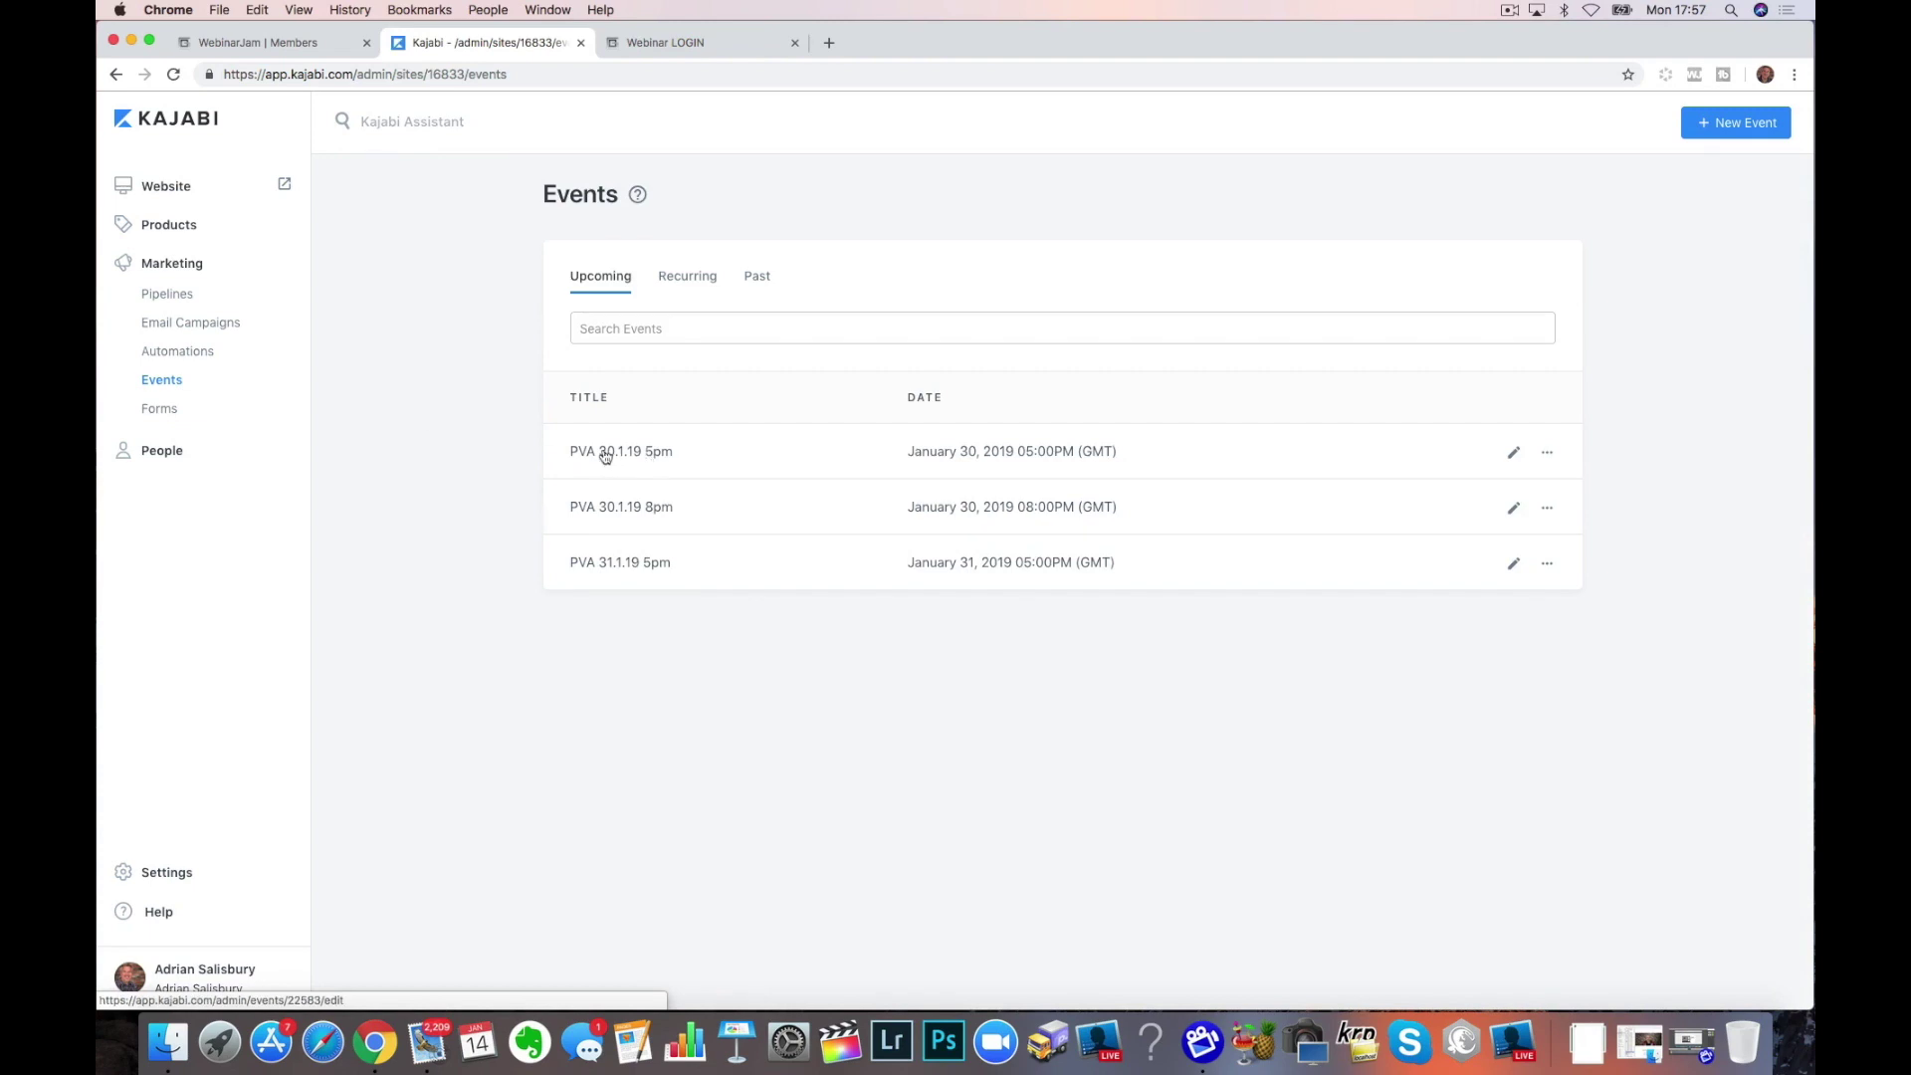
pyautogui.click(1756, 124)
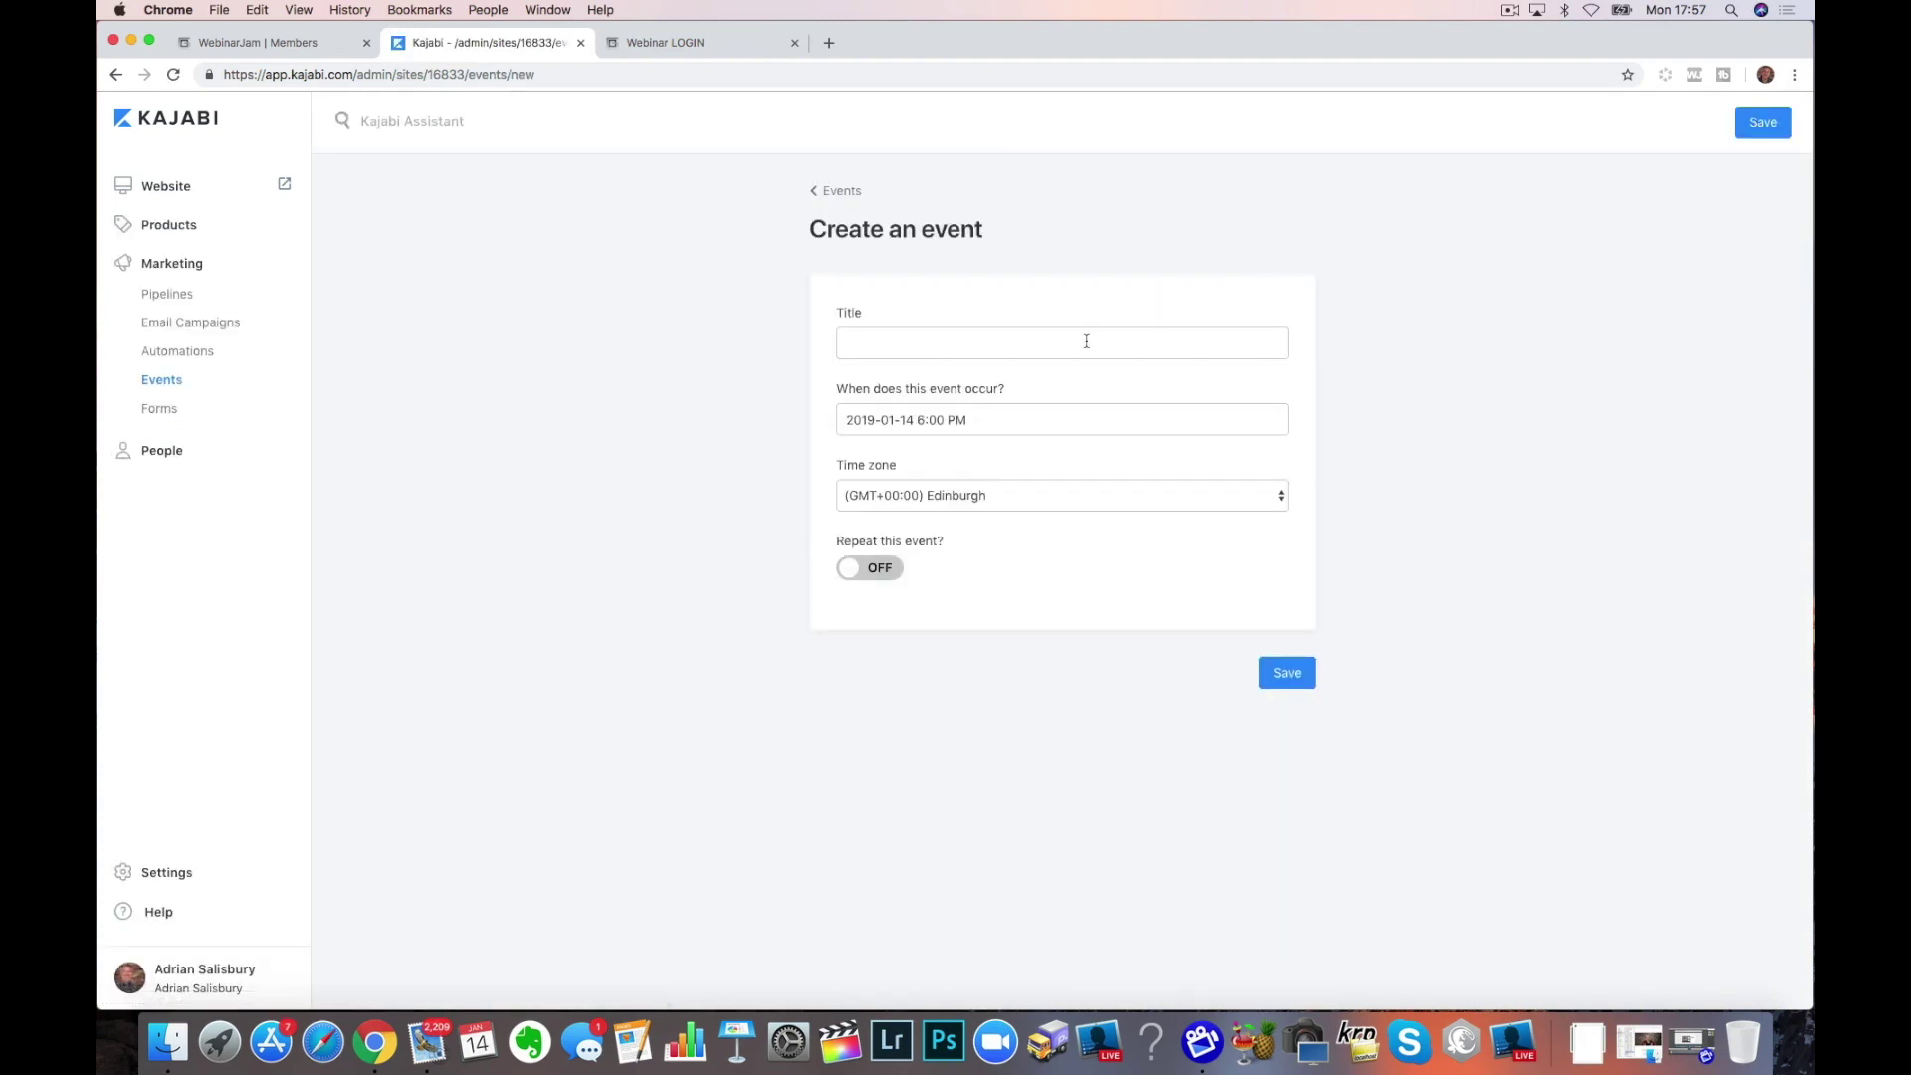
pyautogui.click(1084, 342)
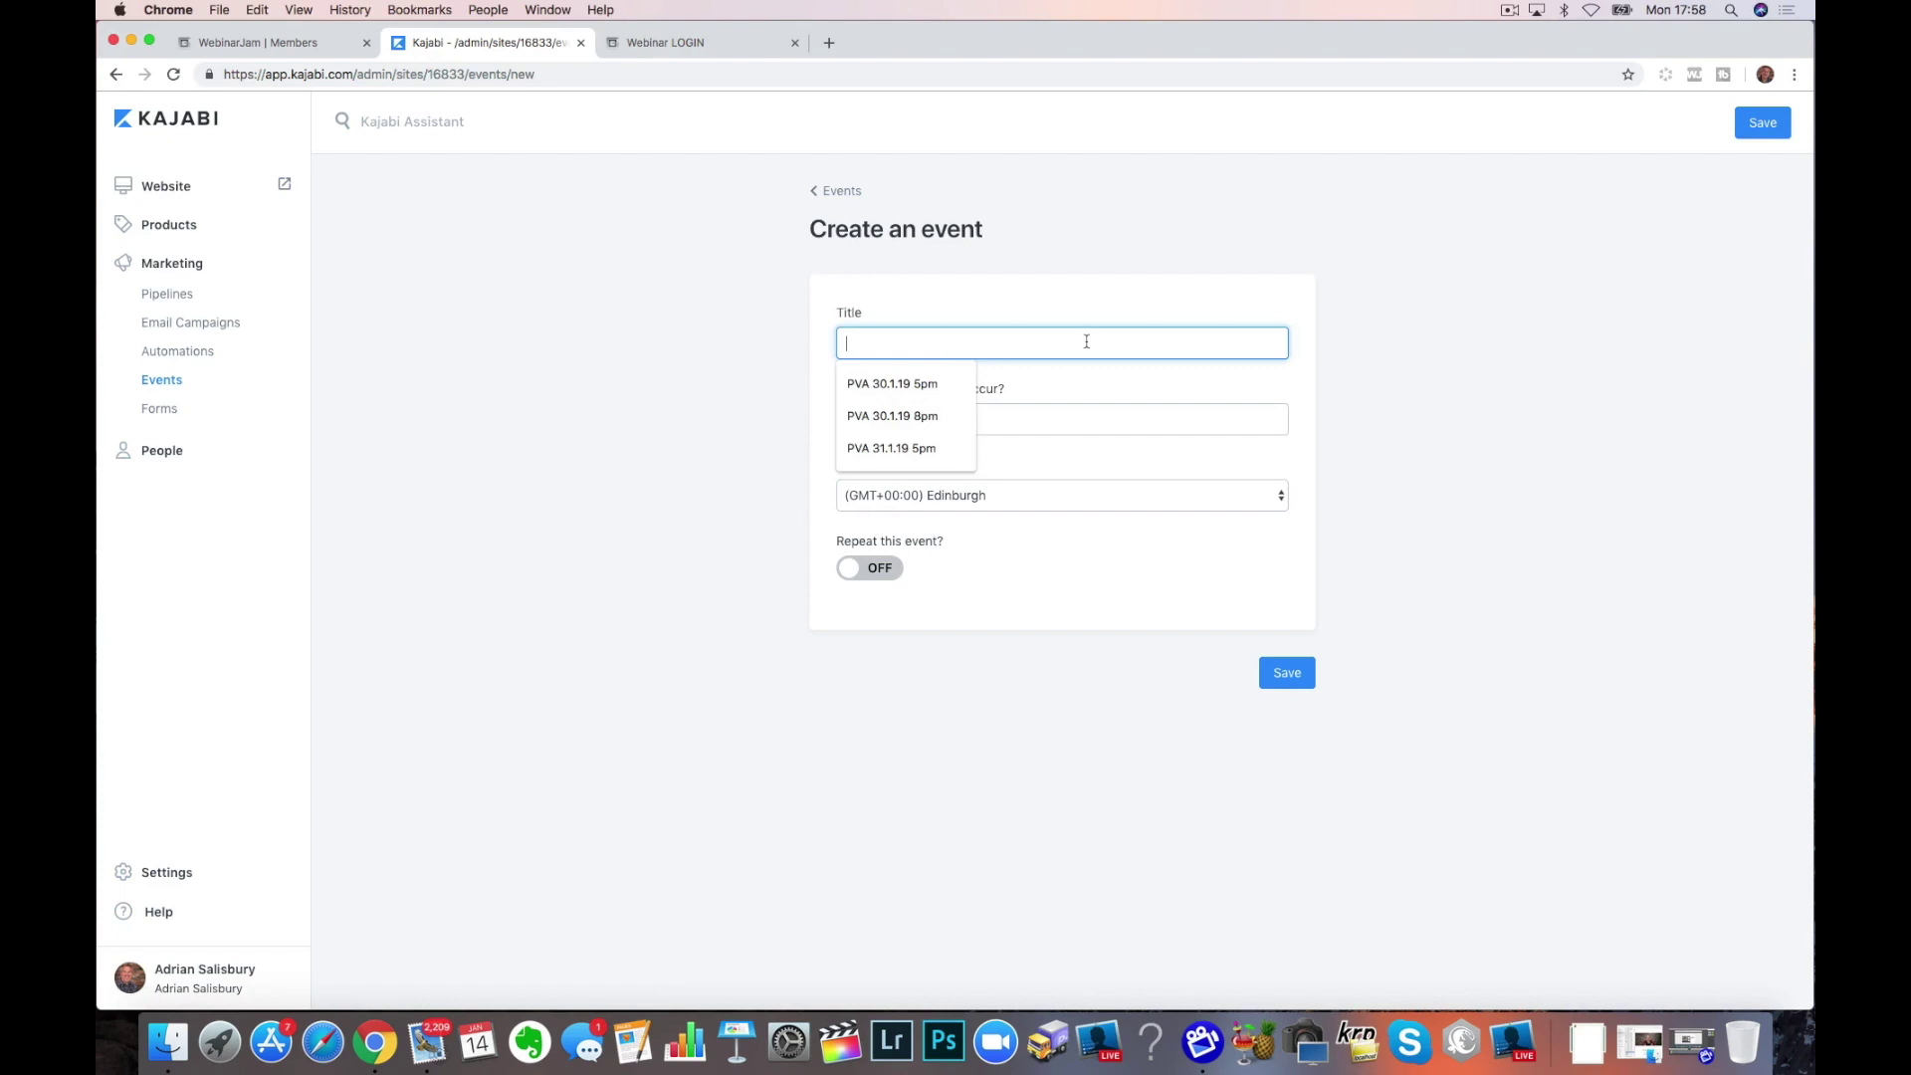
pyautogui.click(895, 377)
pyautogui.write('test')
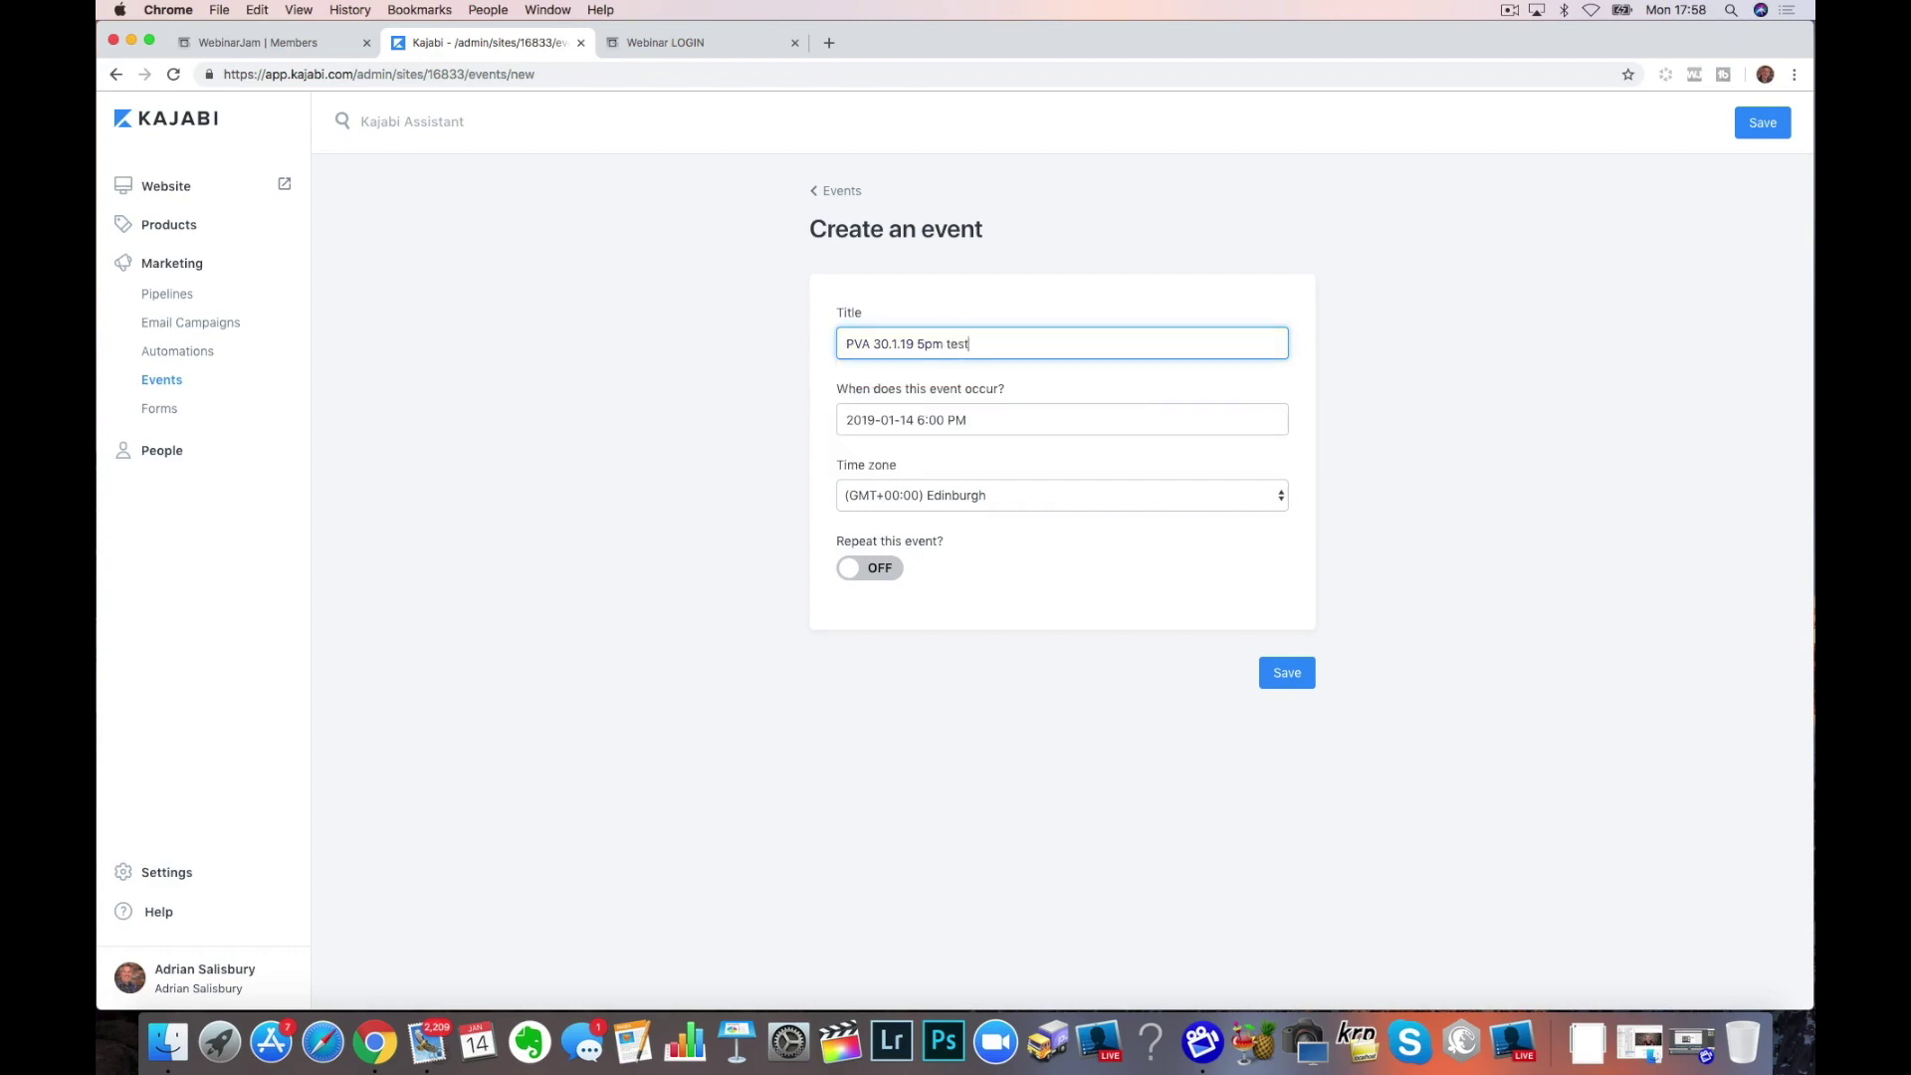
pyautogui.click(1021, 426)
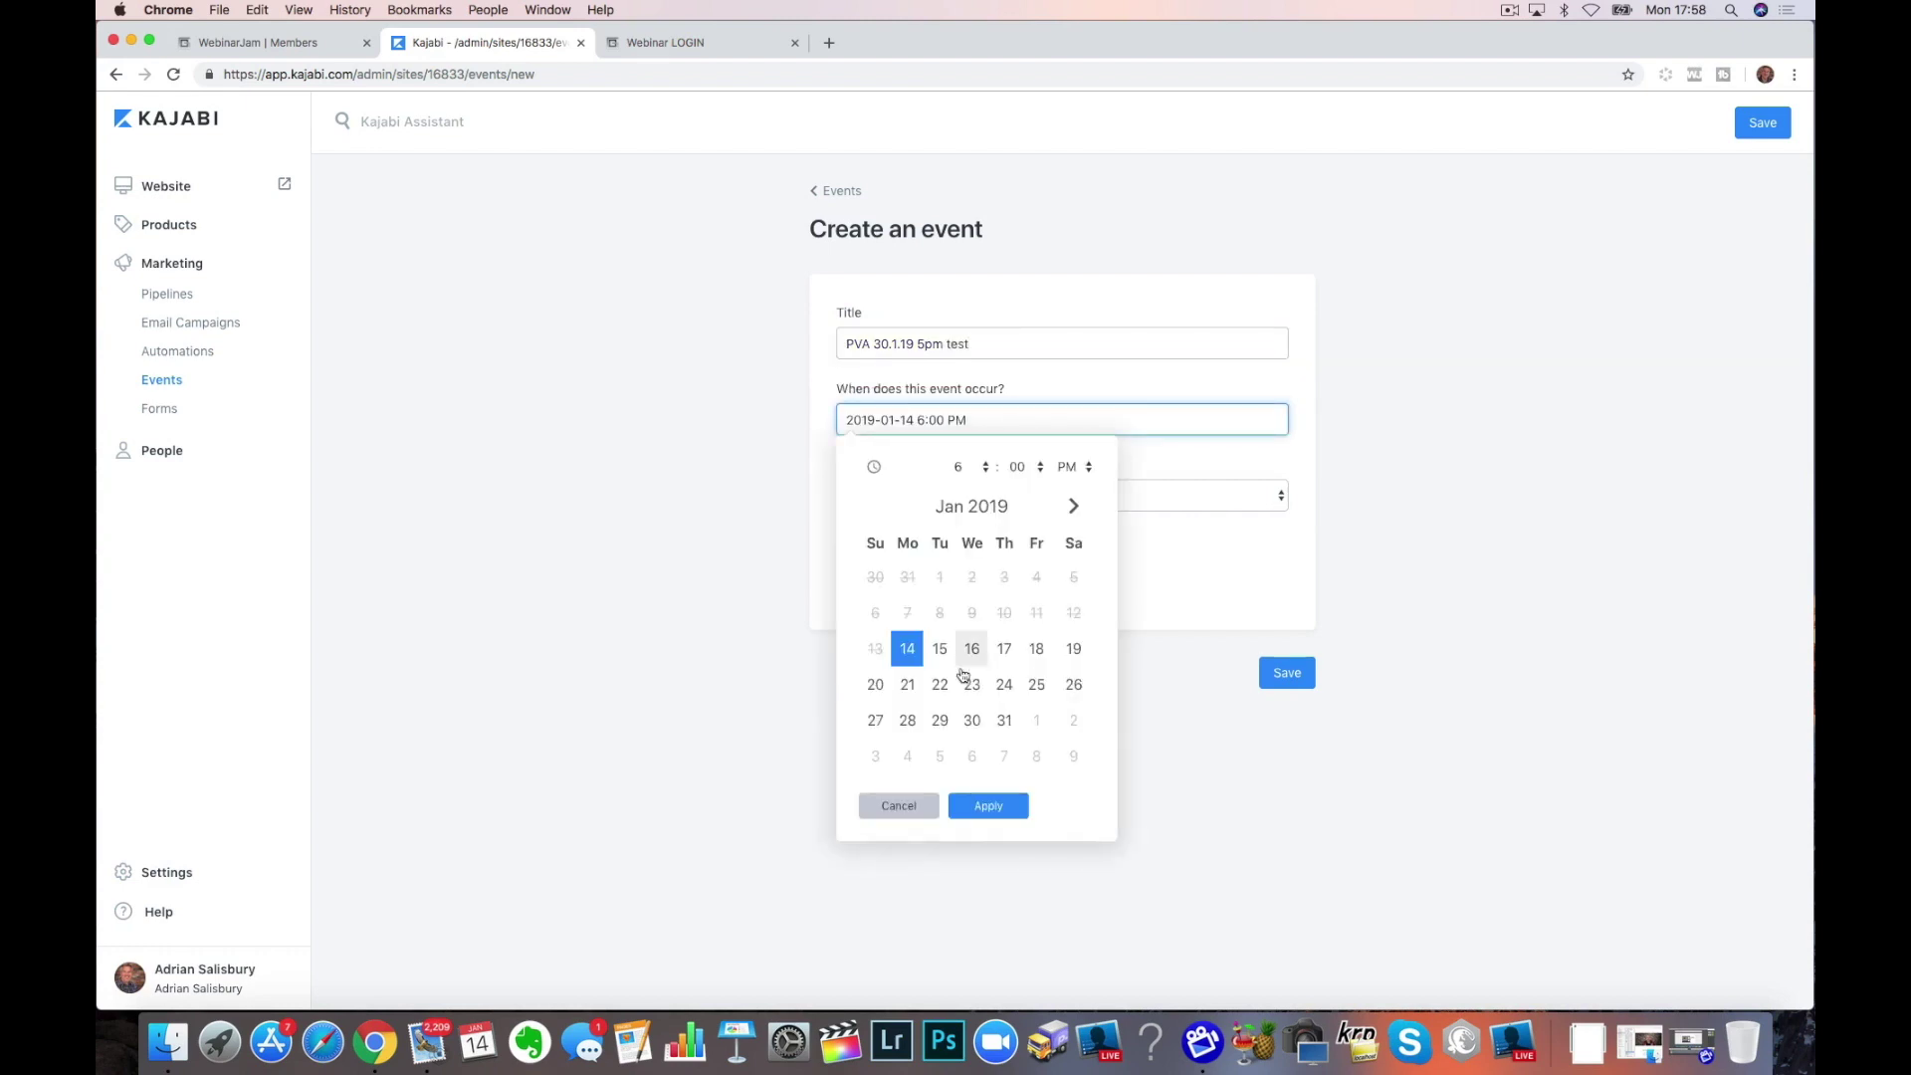
pyautogui.click(737, 501)
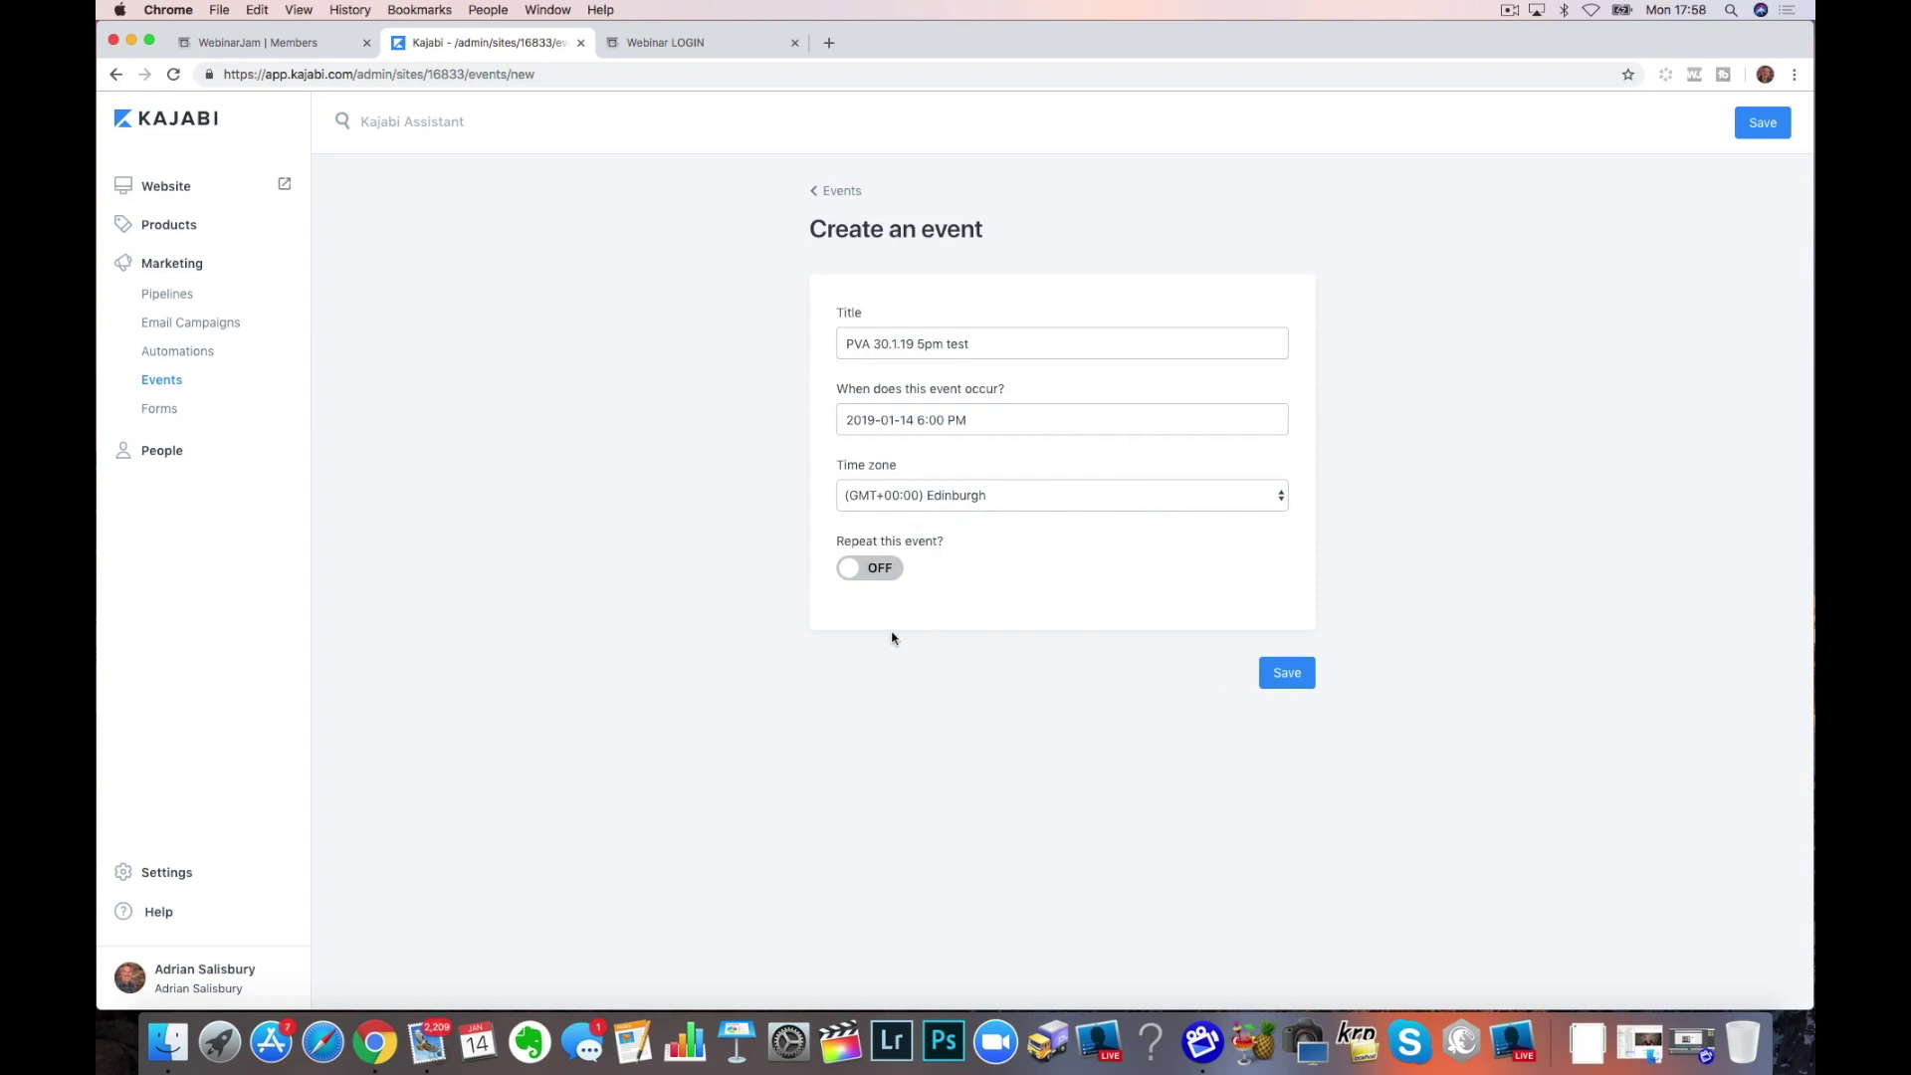
pyautogui.click(822, 196)
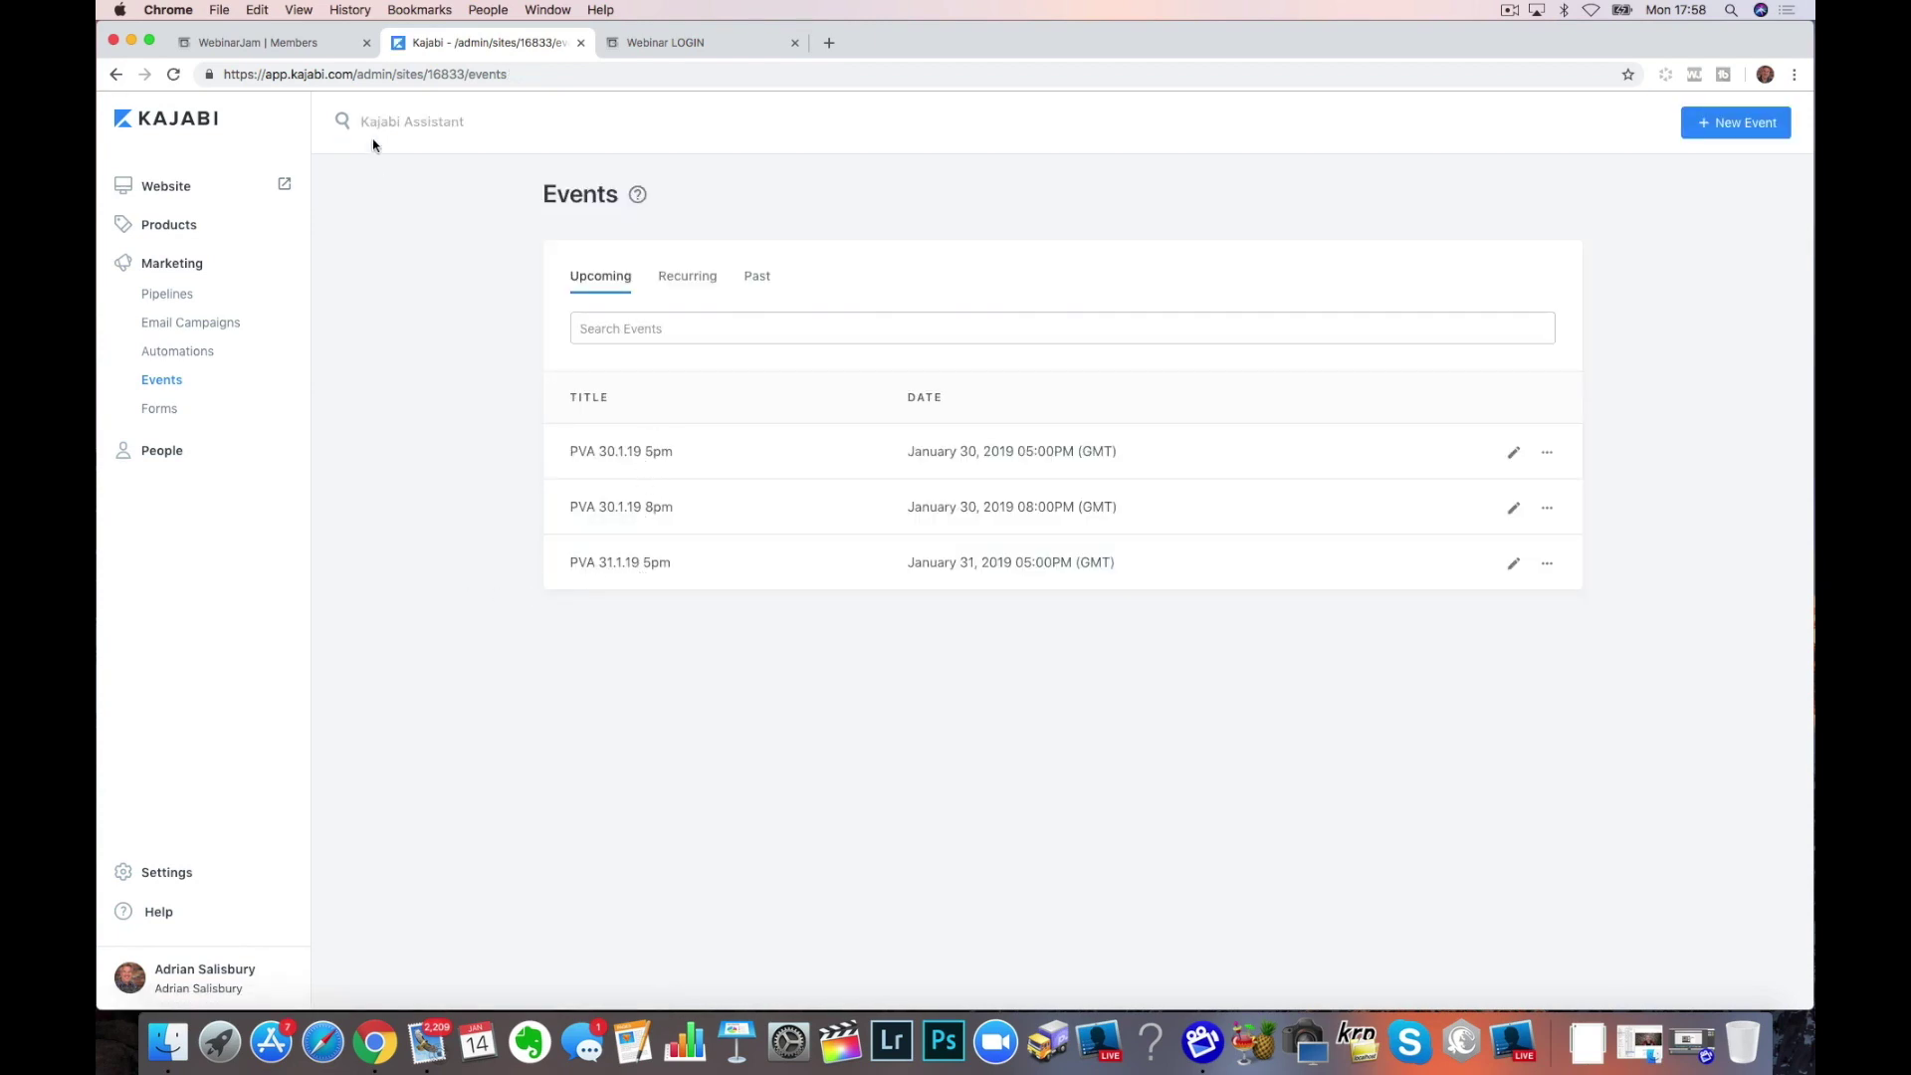
# Switch the Webinar Jan 2019 form automation to register signups for PVA 30.1.19 5pm, and save
pyautogui.click(165, 296)
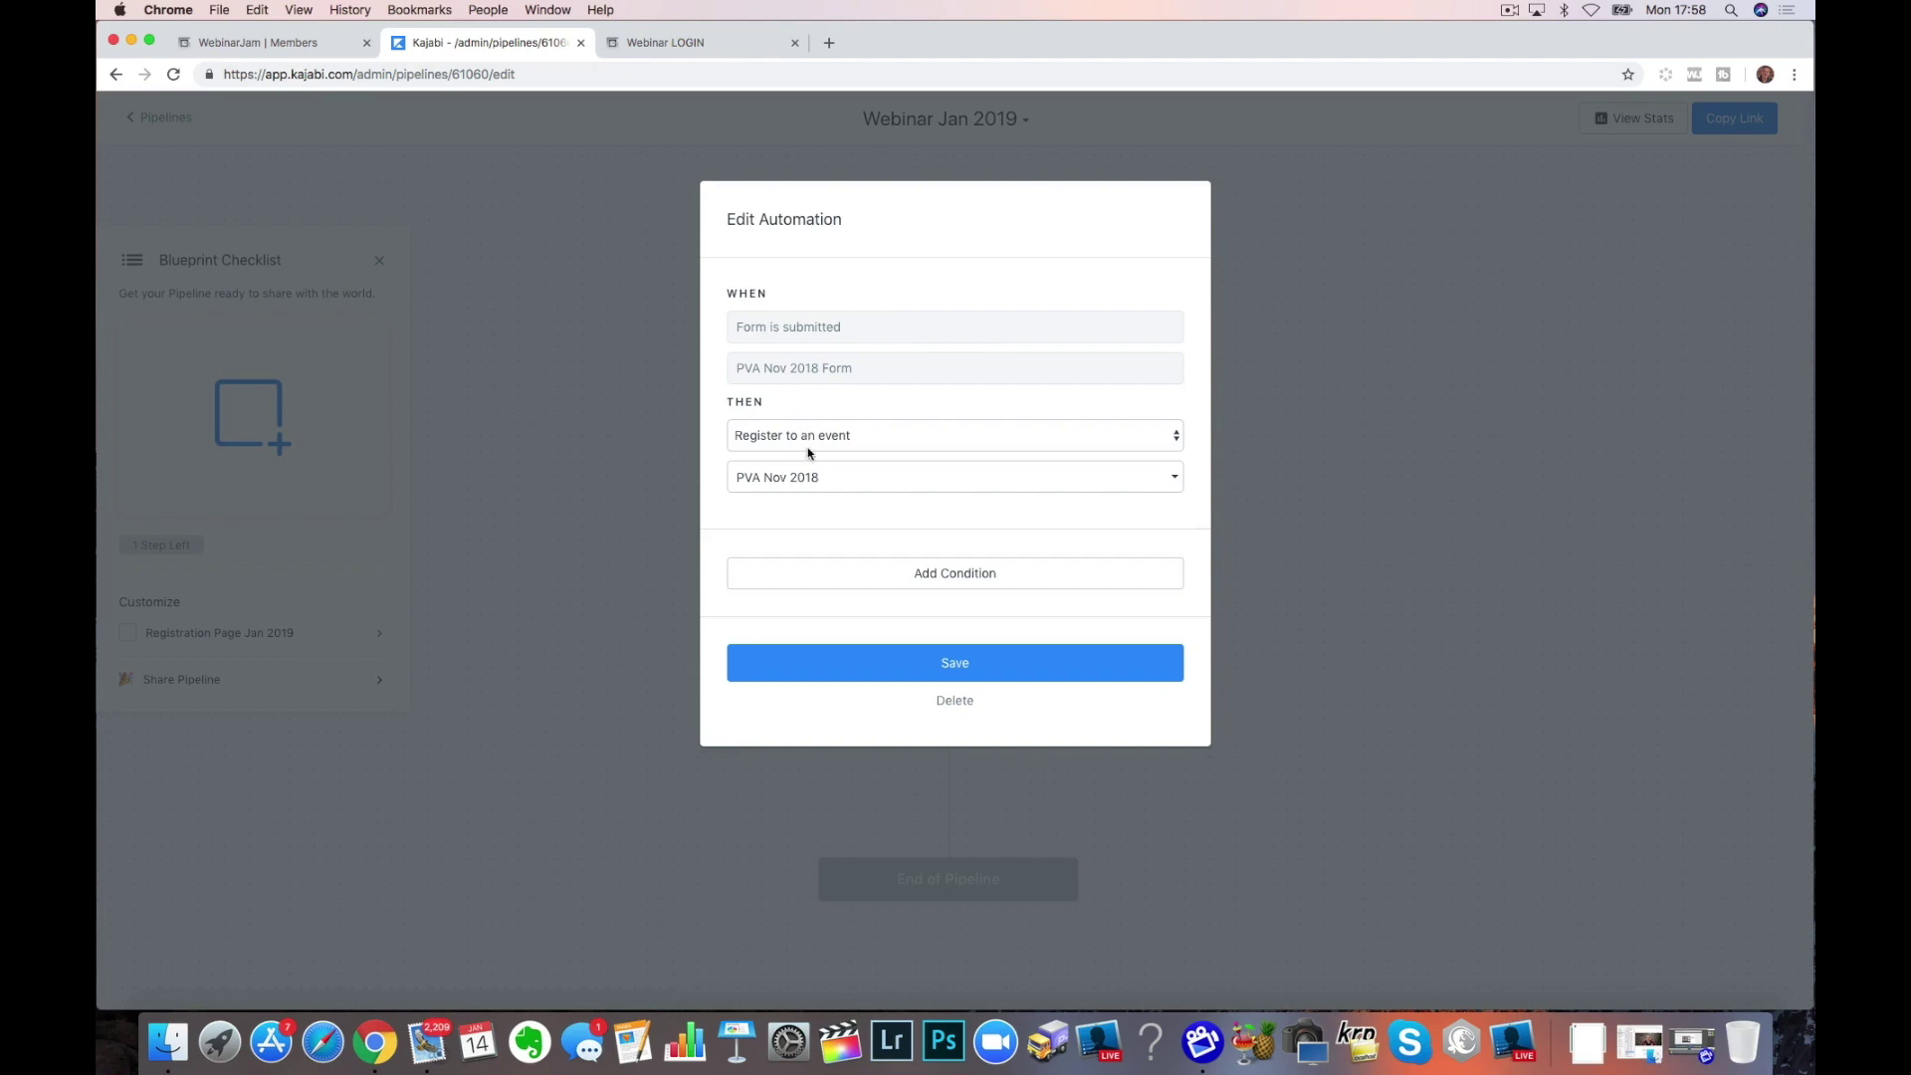
pyautogui.click(806, 479)
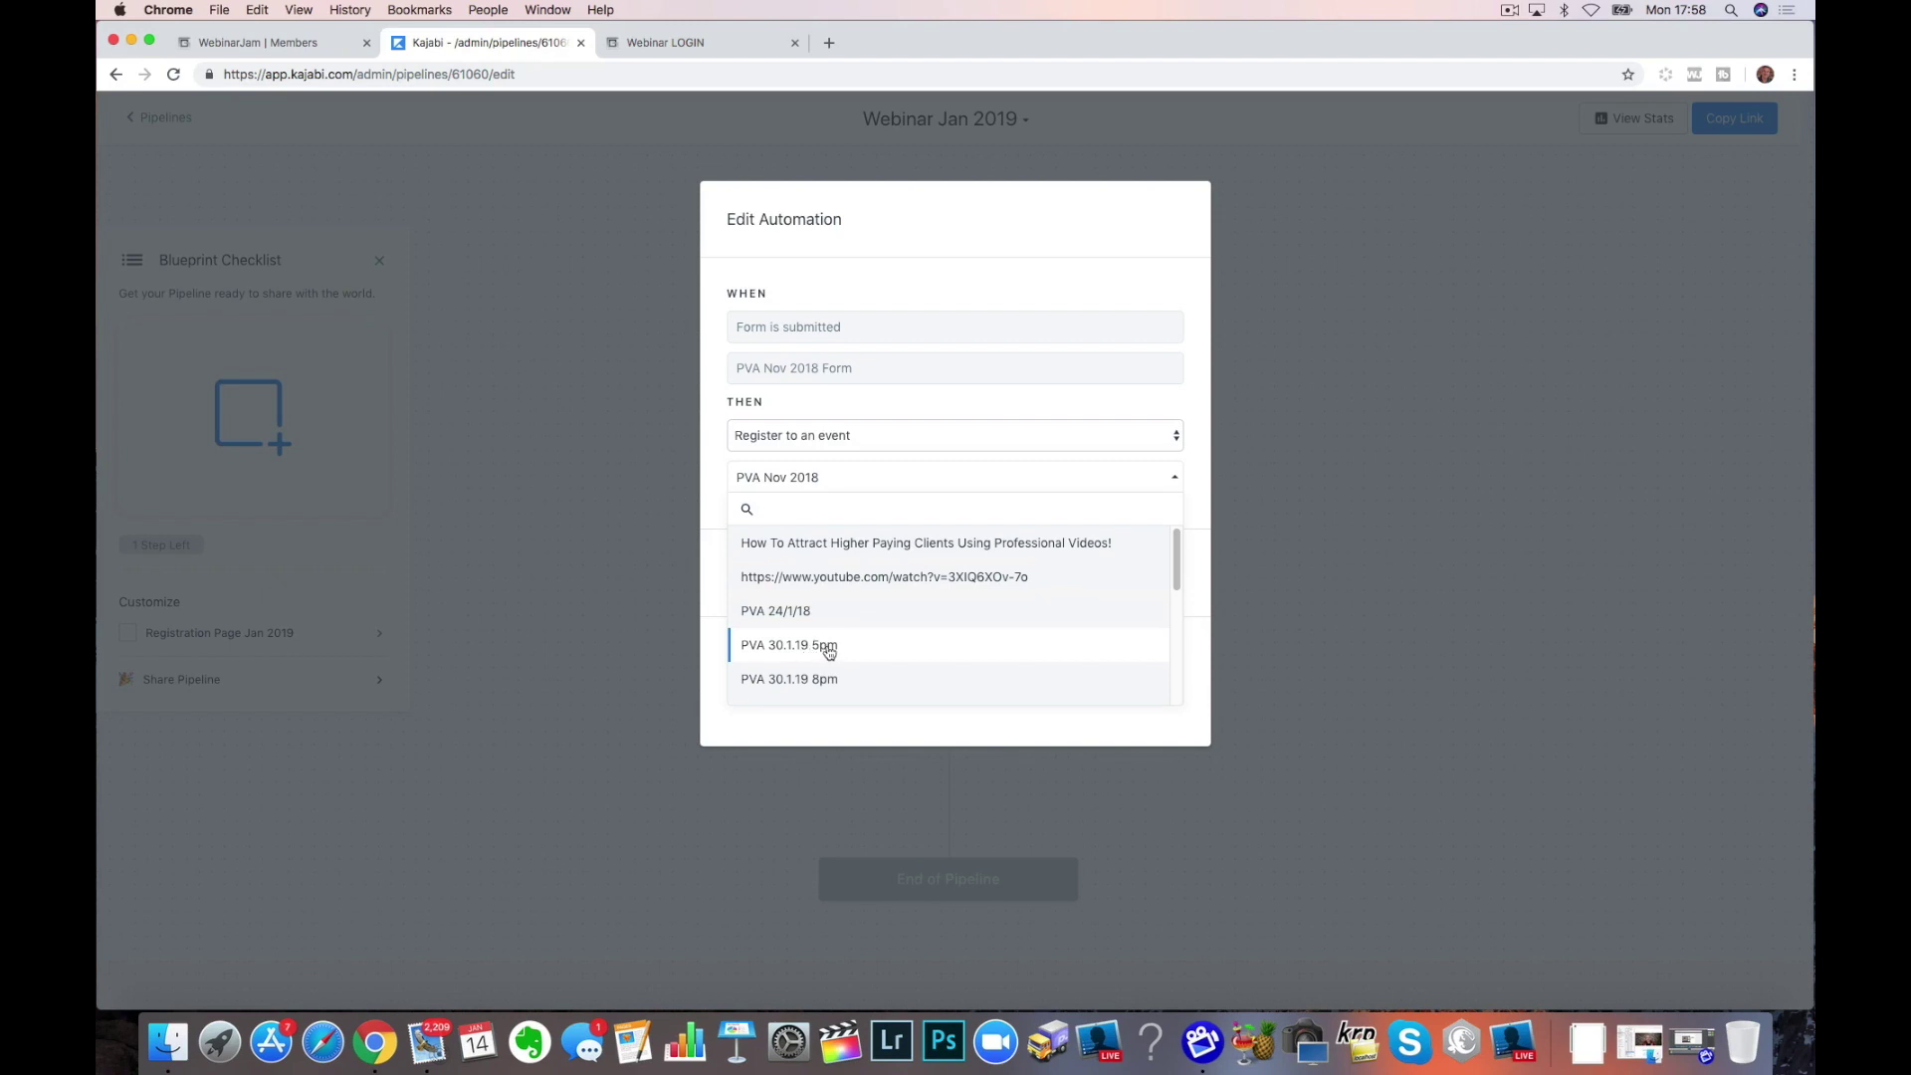
pyautogui.click(806, 646)
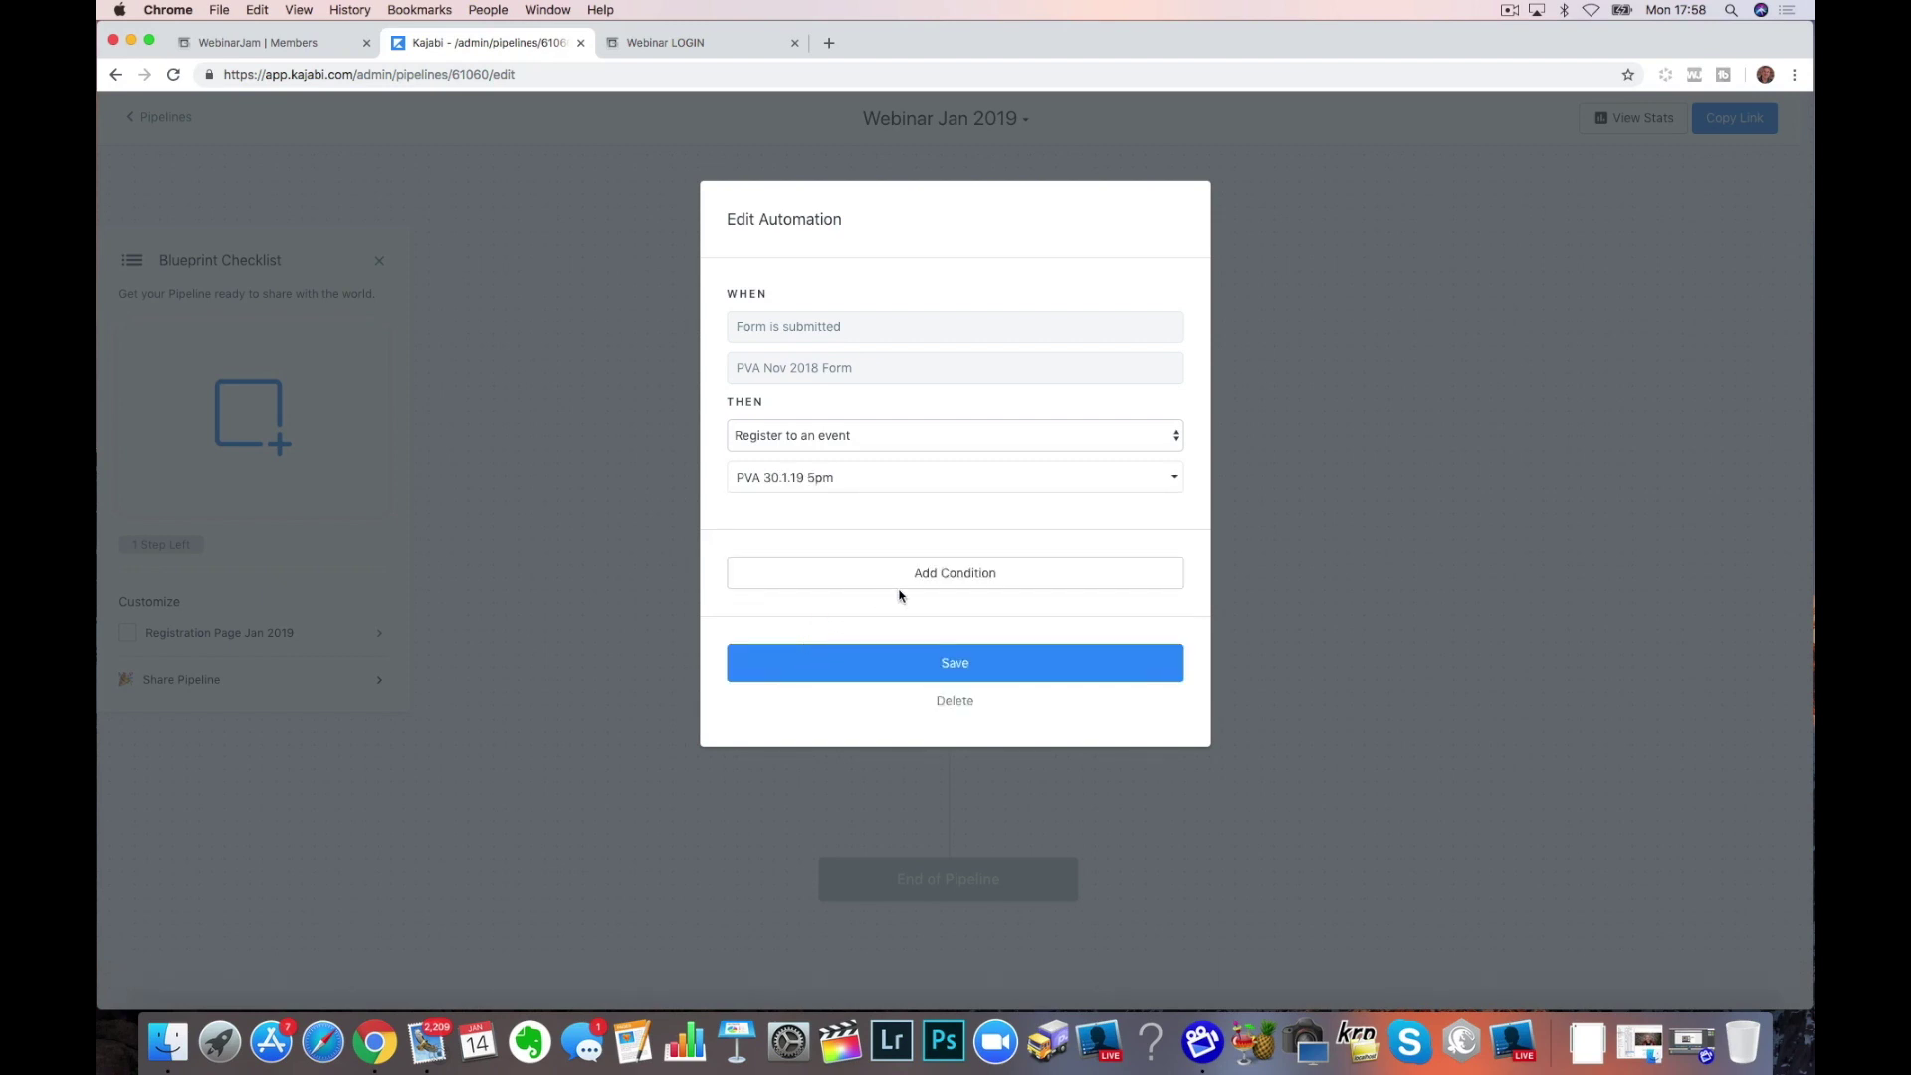
pyautogui.click(958, 666)
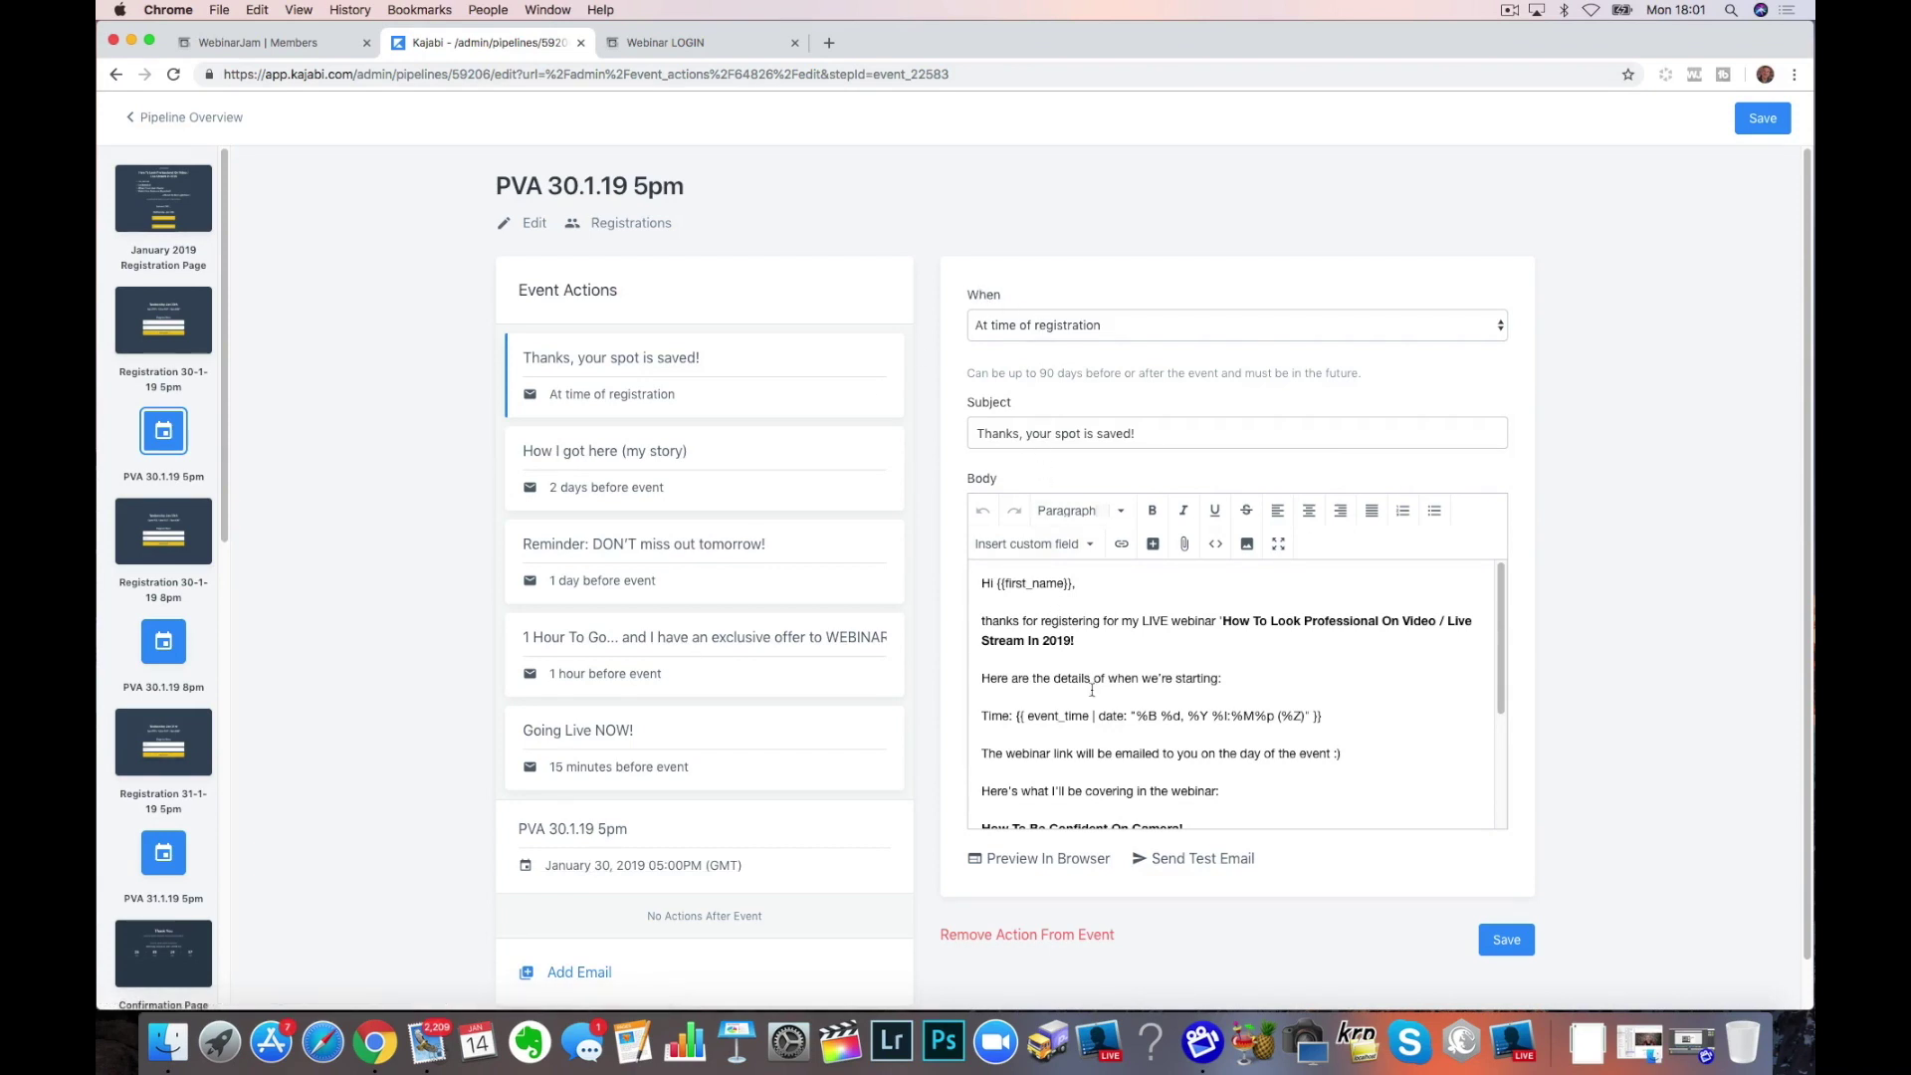
# Open the '1 day before event' reminder email among PVA 30.1.19 5pm's five reminders
pyautogui.scroll(-5, 1097, 700)
pyautogui.scroll(5, 1100, 707)
pyautogui.scroll(-1, 448, 674)
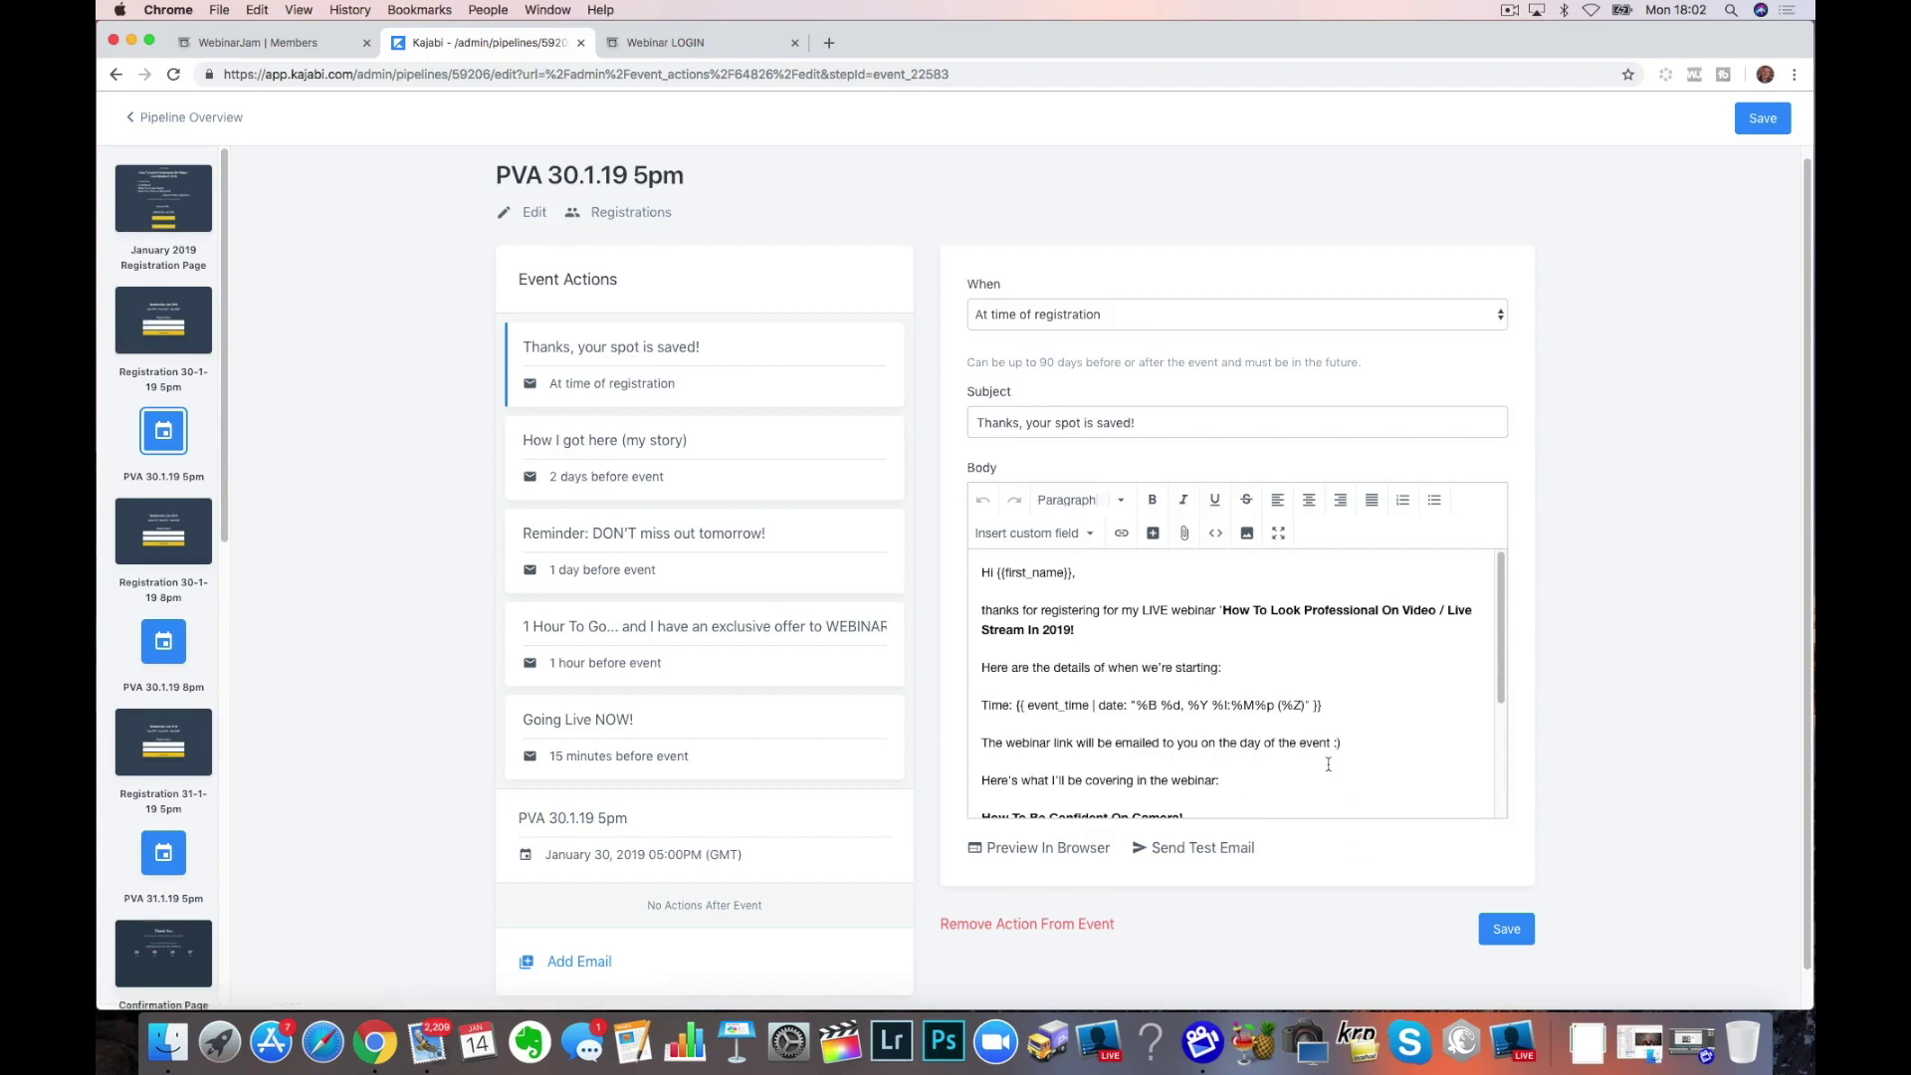
pyautogui.scroll(-5, 1329, 767)
pyautogui.scroll(5, 1328, 766)
pyautogui.scroll(-1, 1328, 766)
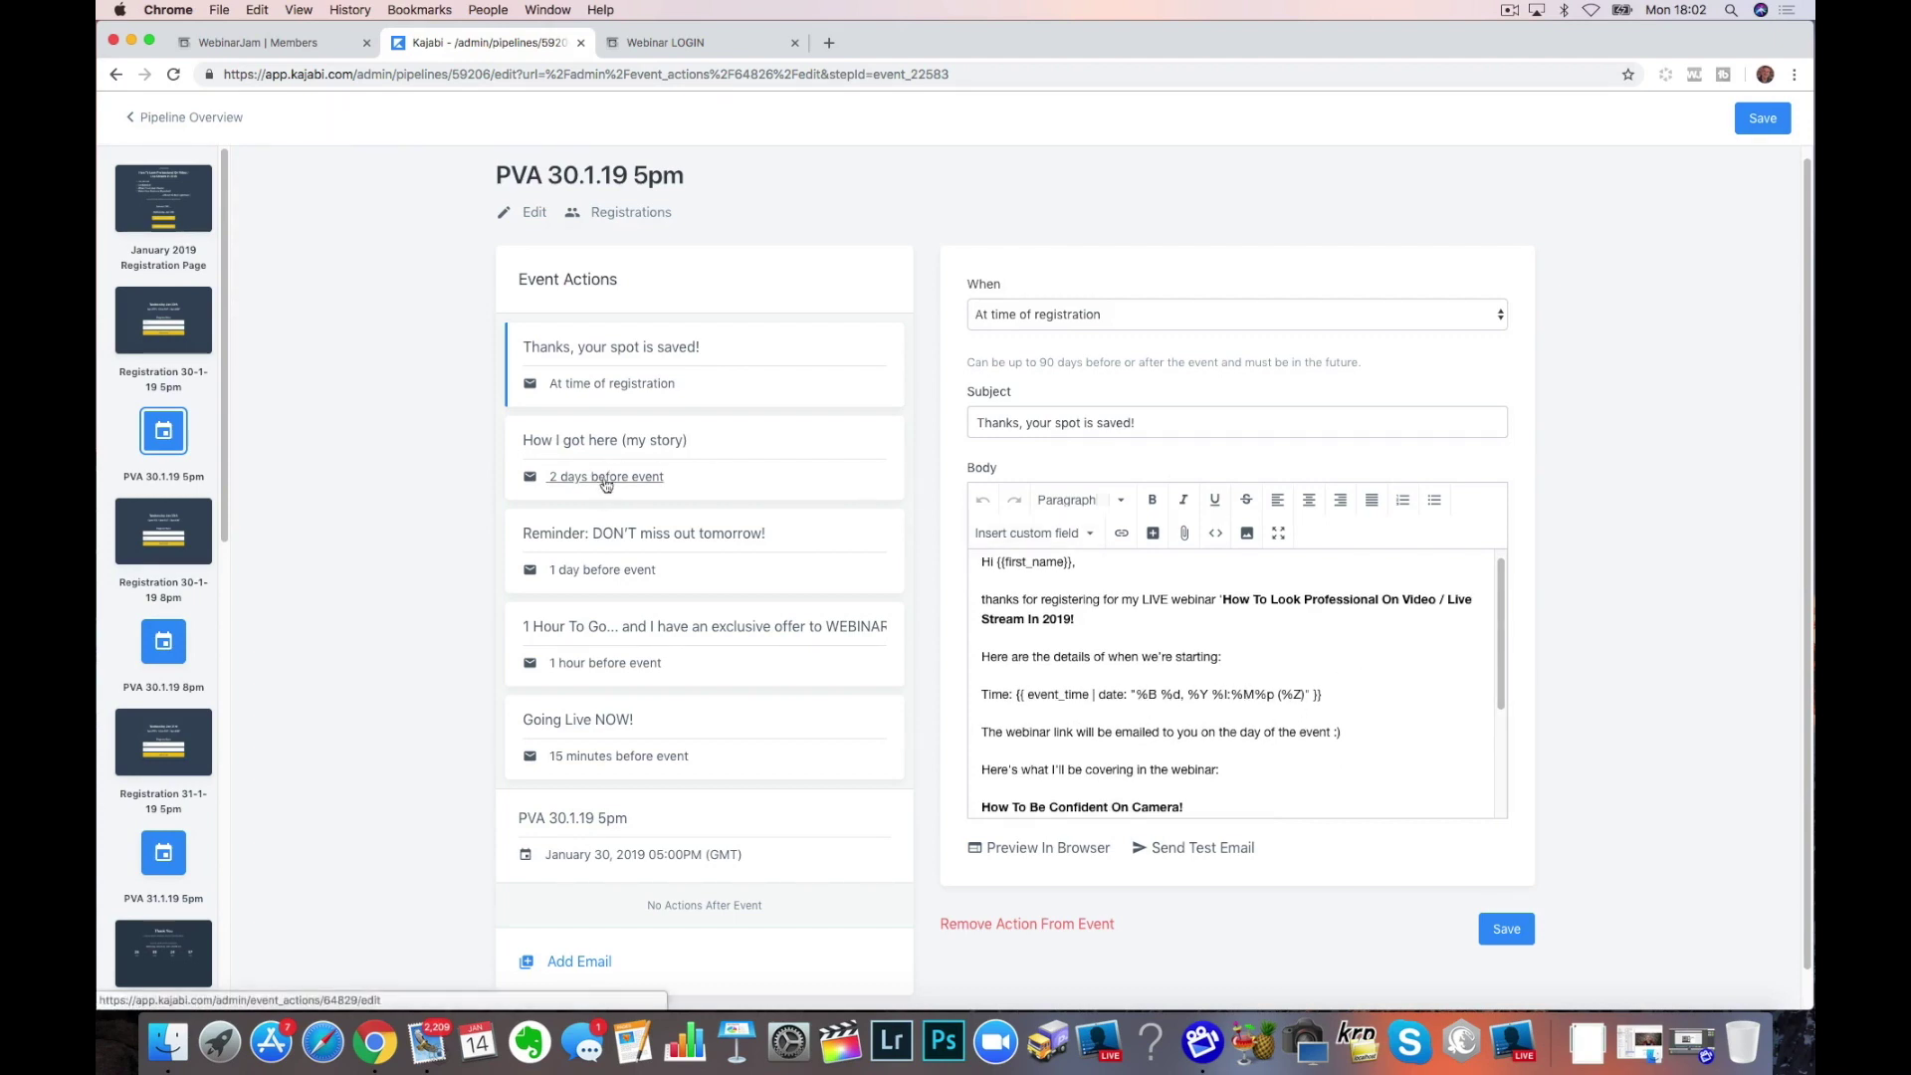
pyautogui.click(624, 573)
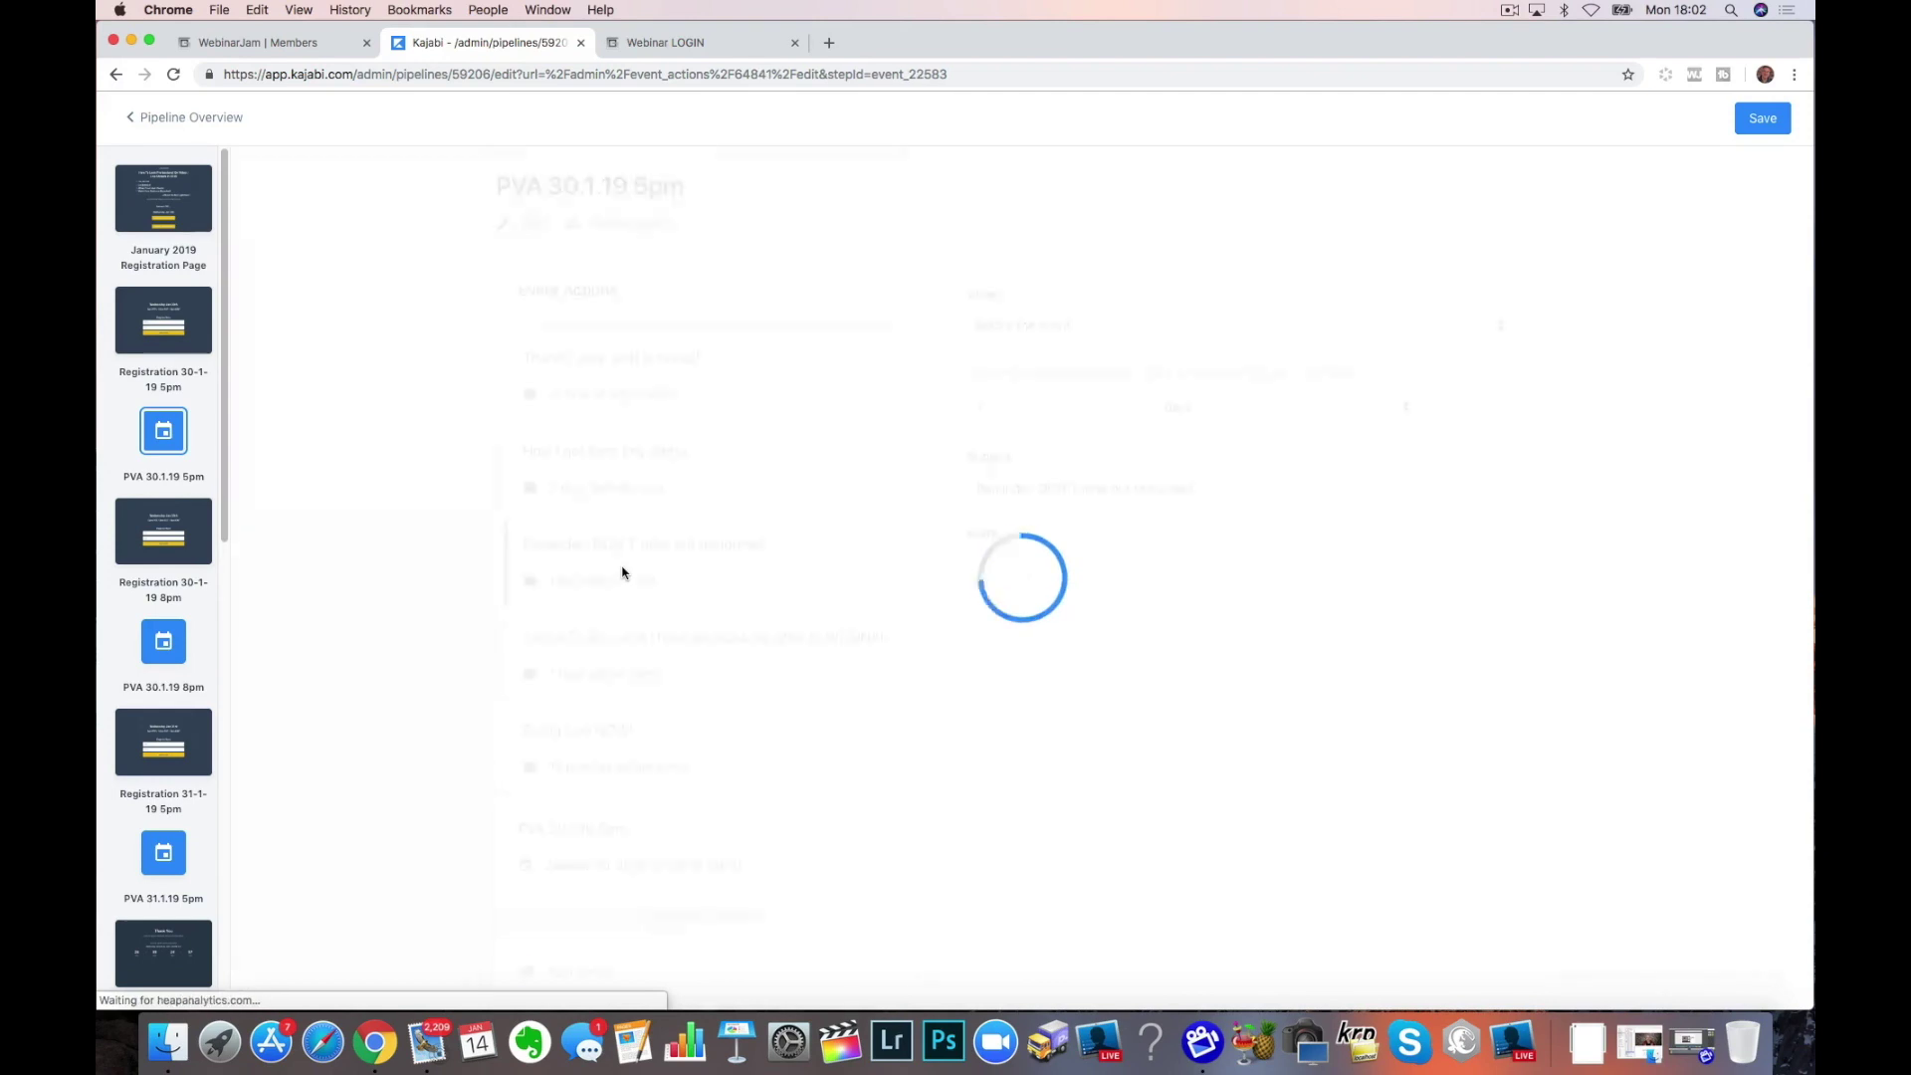
# Check that the JOIN US HERE button links to the 30-1-19-5pm webinar page
pyautogui.scroll(-10, 1252, 783)
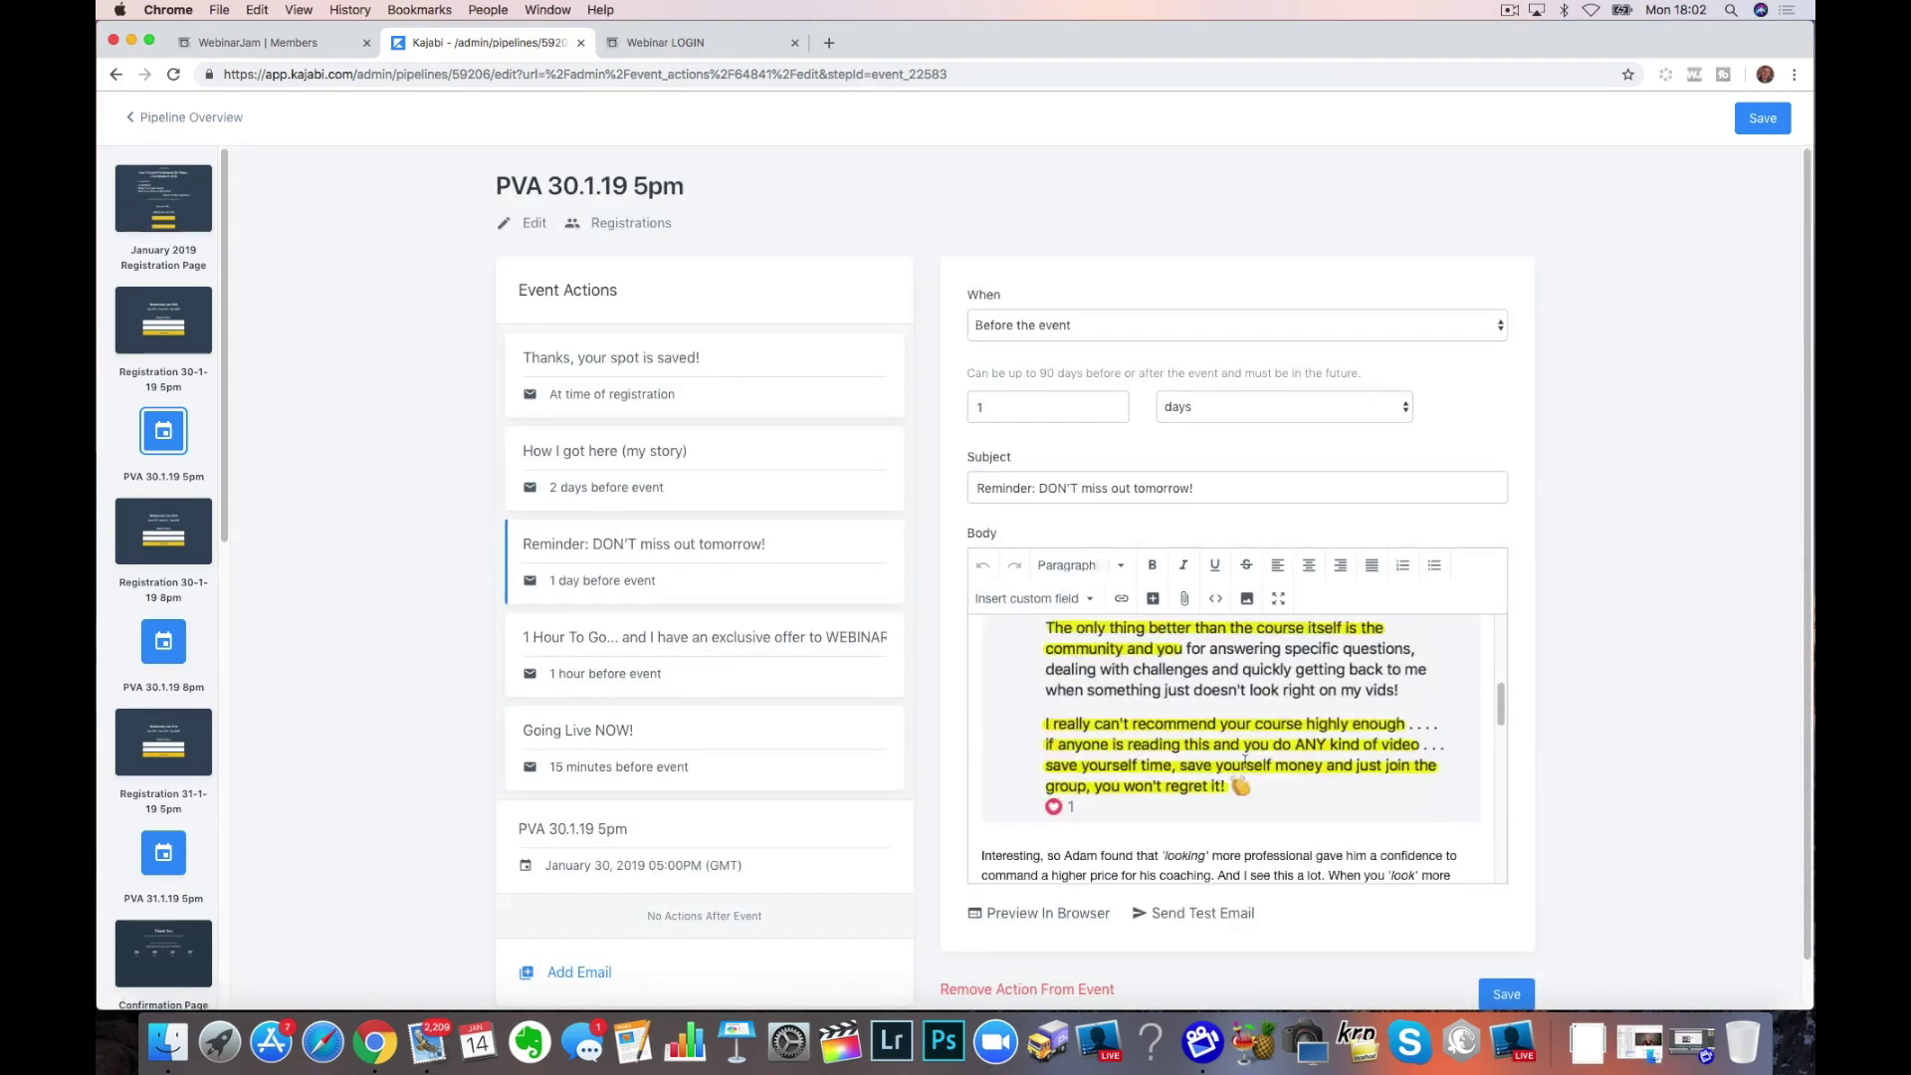
pyautogui.scroll(-10, 1252, 783)
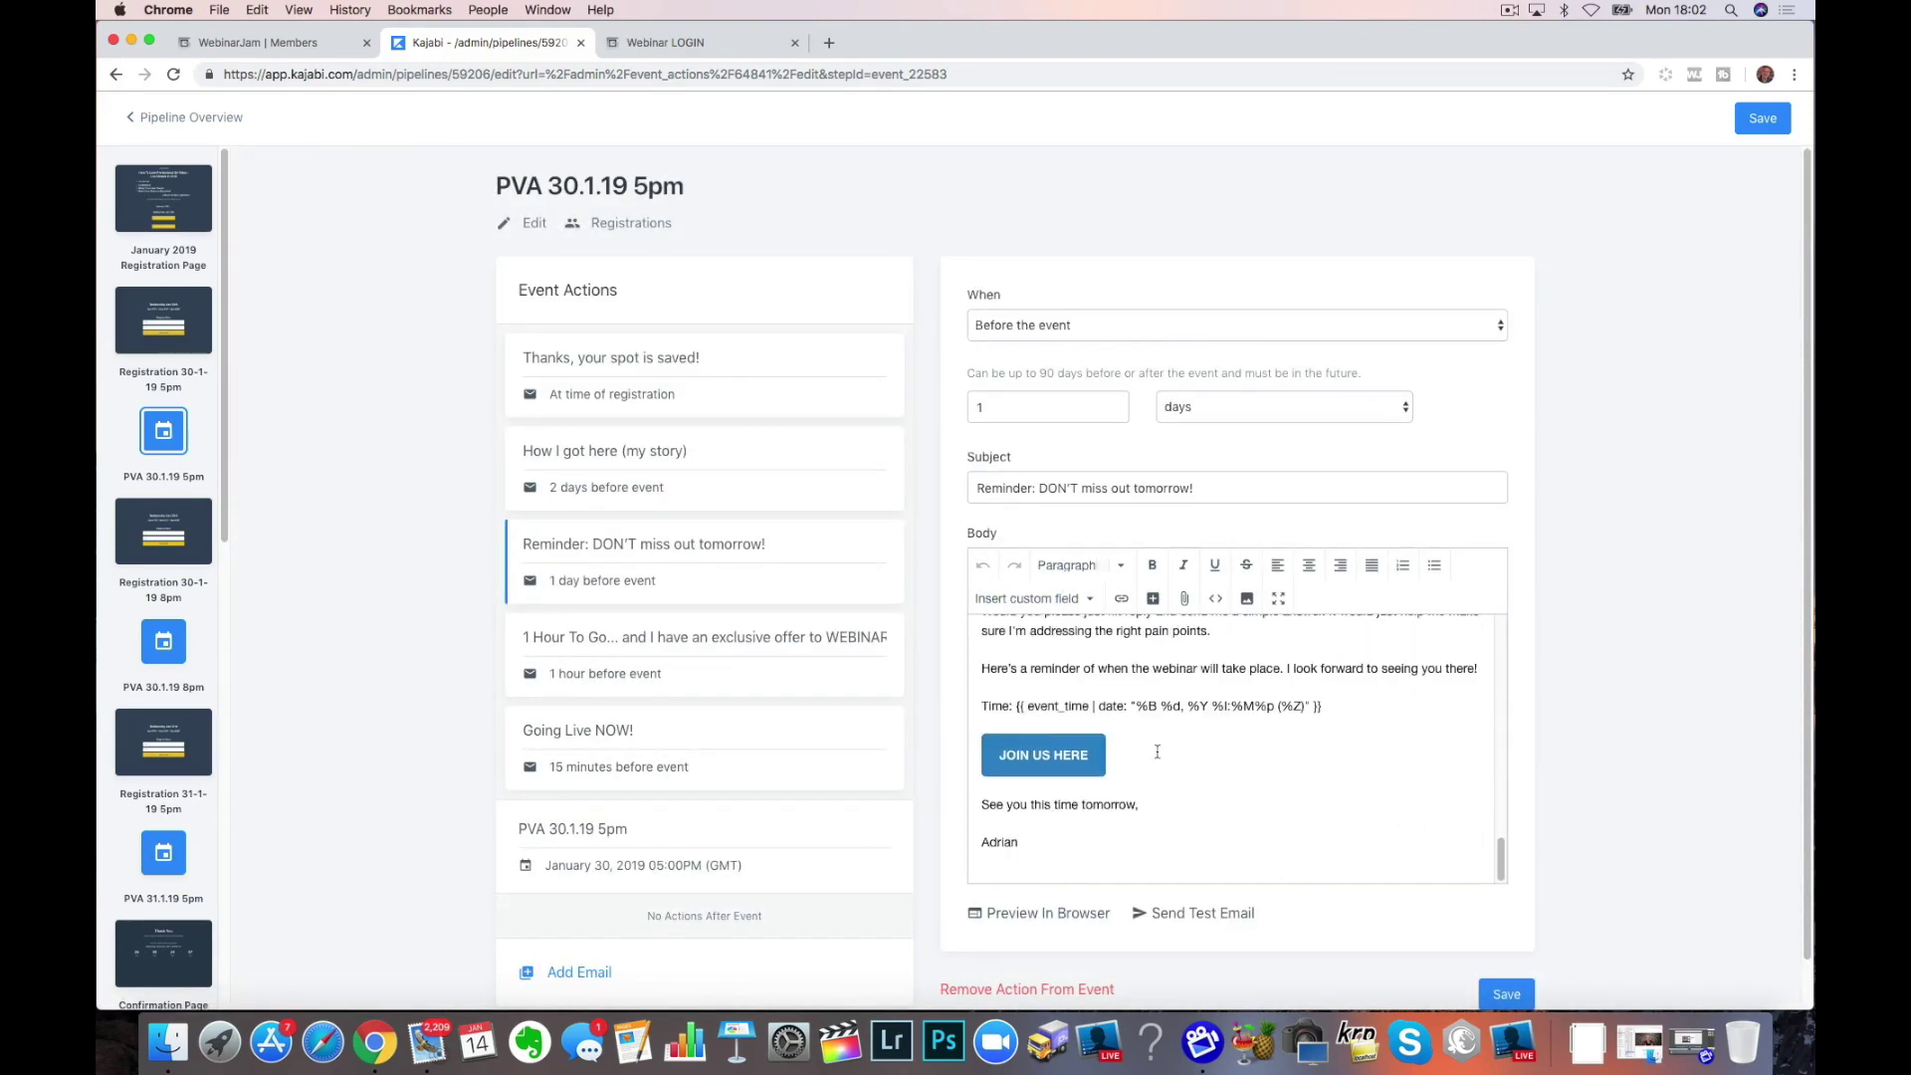
pyautogui.click(1014, 758)
pyautogui.click(1152, 597)
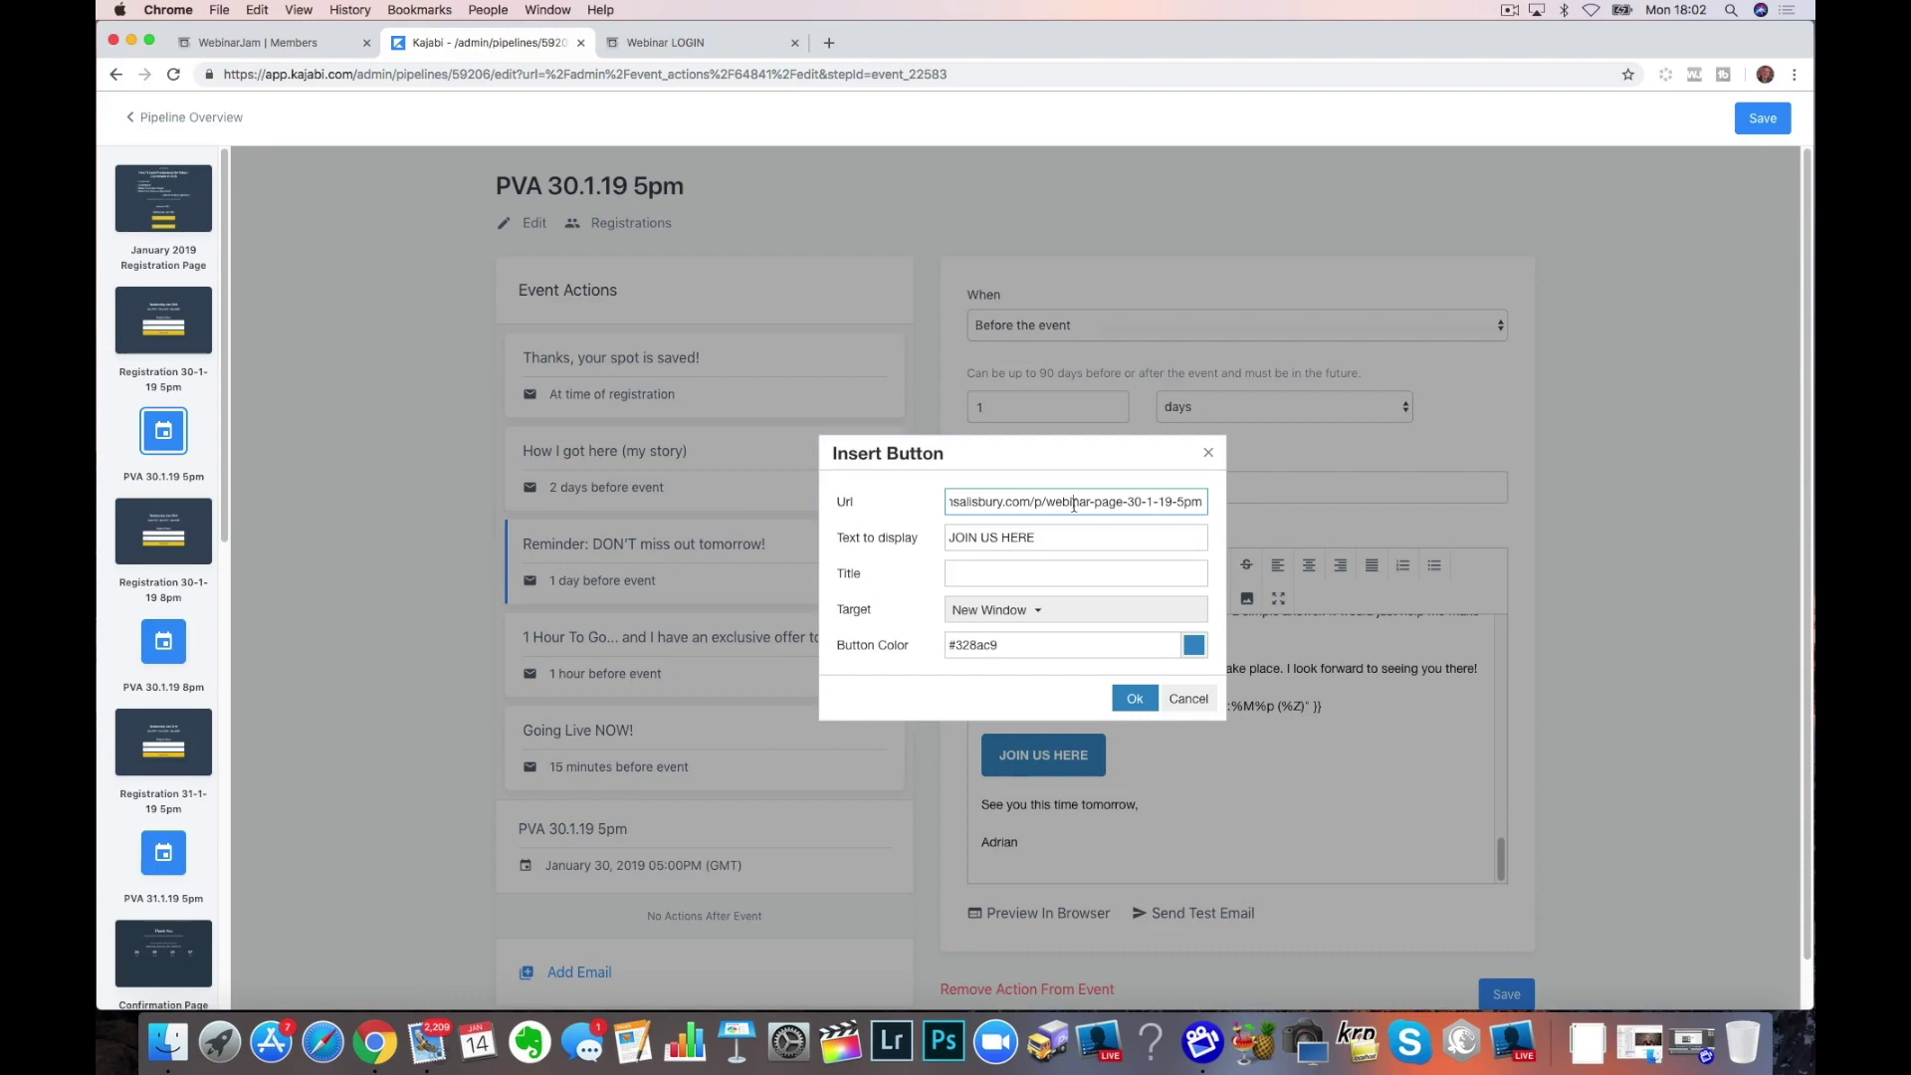
pyautogui.scroll(-10, 211, 761)
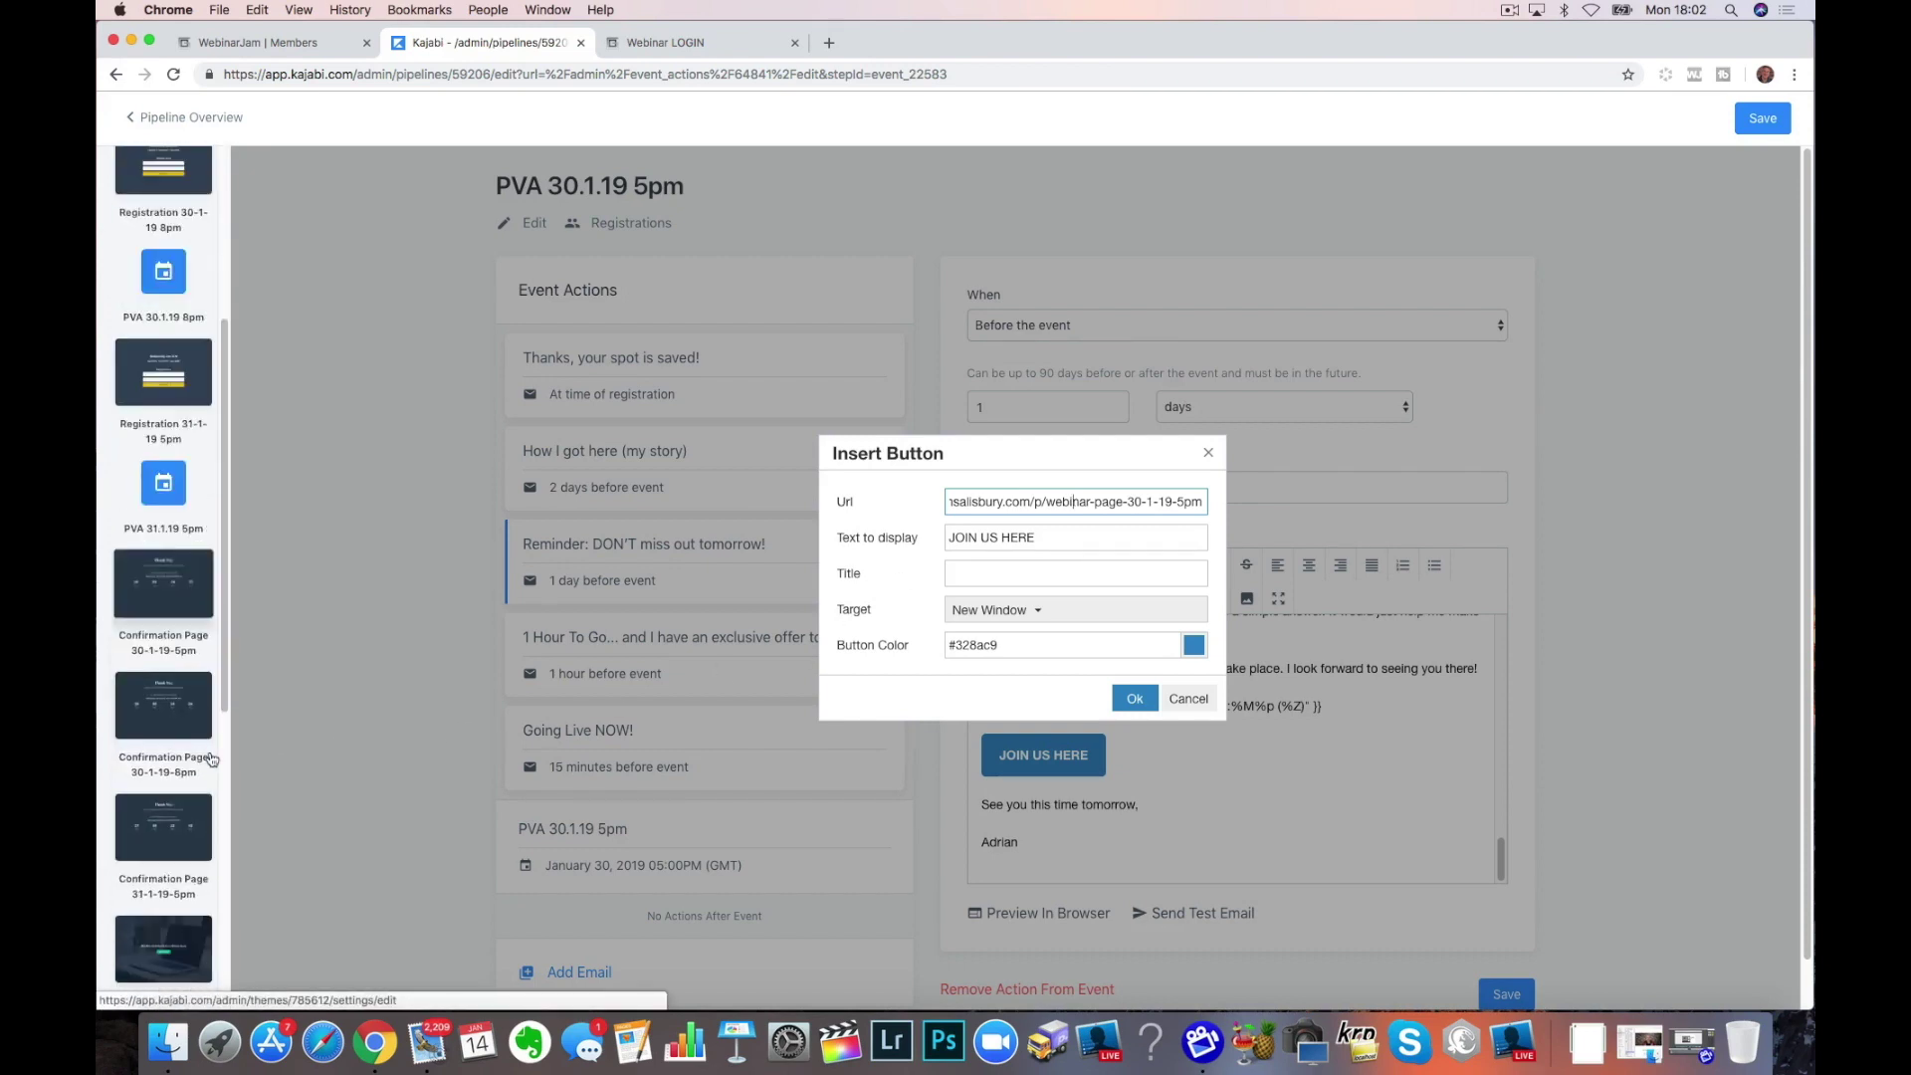
pyautogui.scroll(-1, 211, 762)
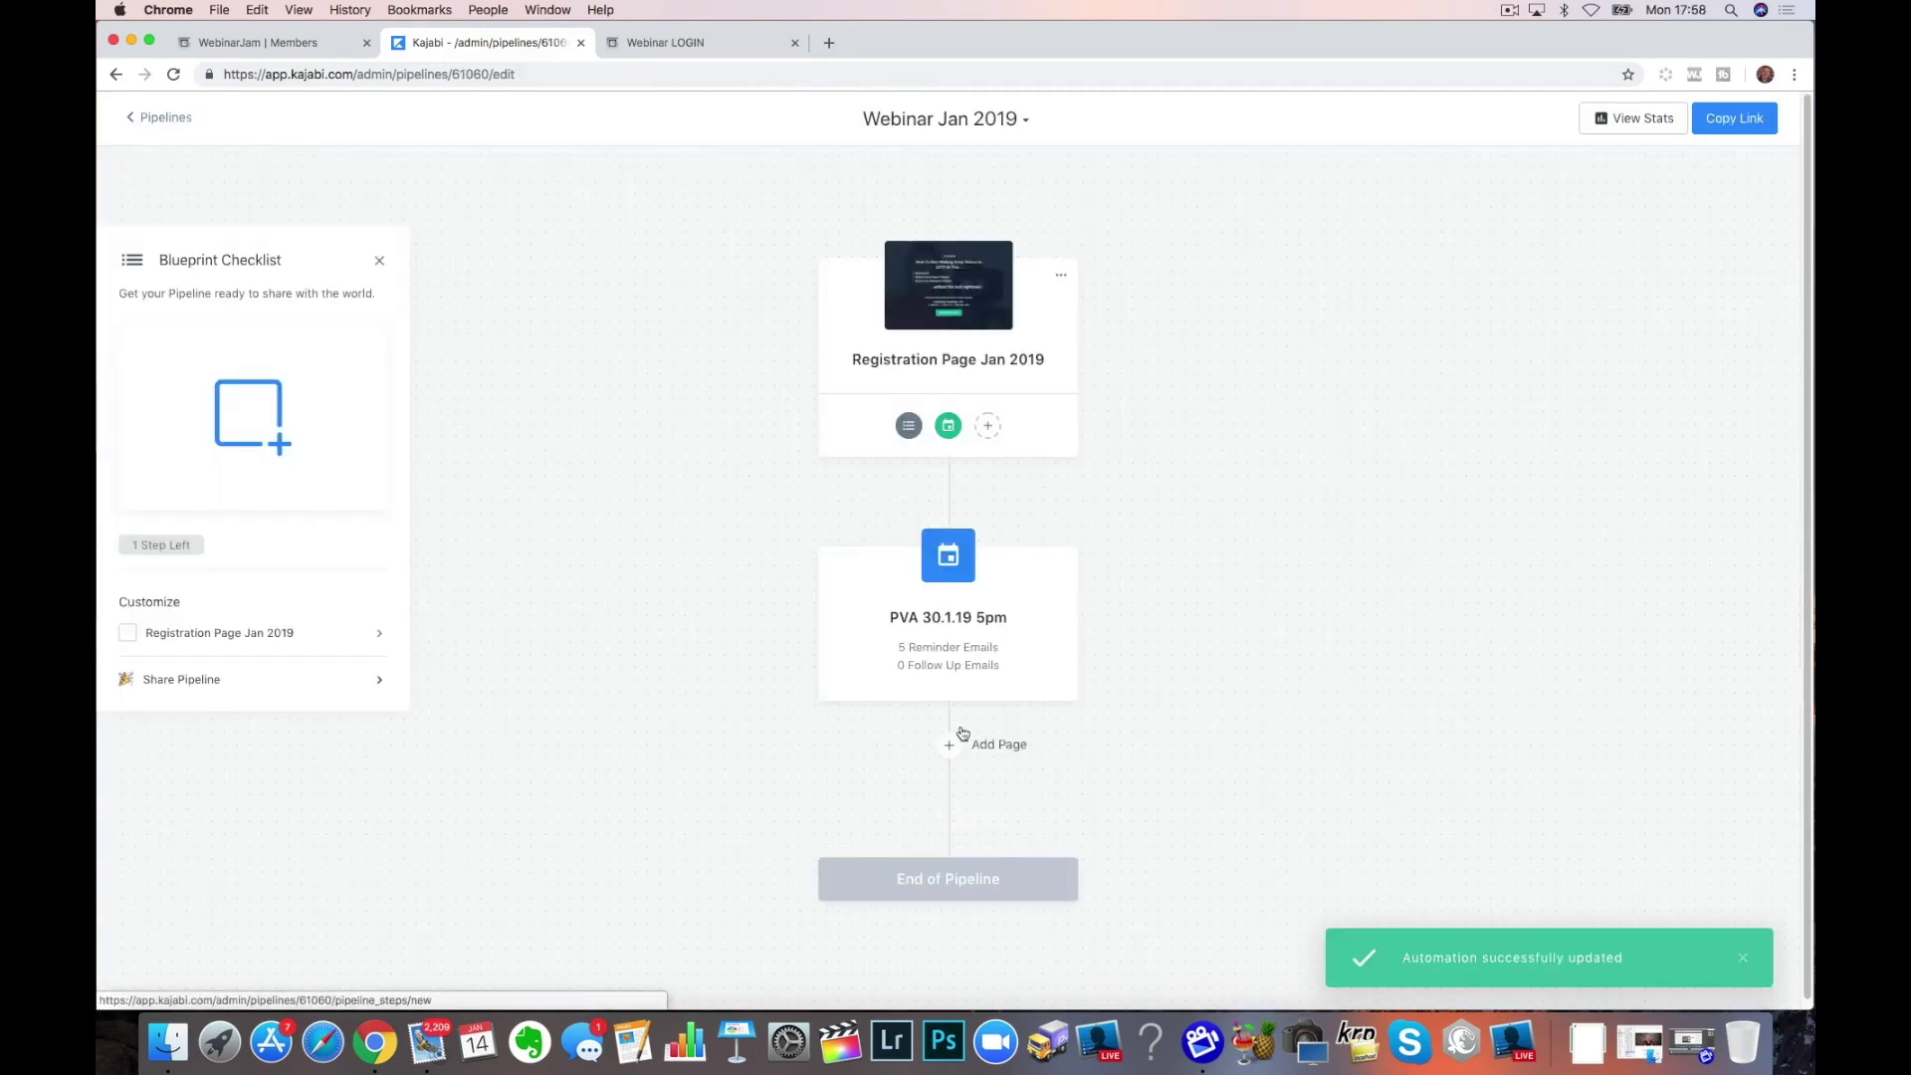
# Start adding an existing landing page after the event step, browse the page list, then abandon it
pyautogui.click(949, 747)
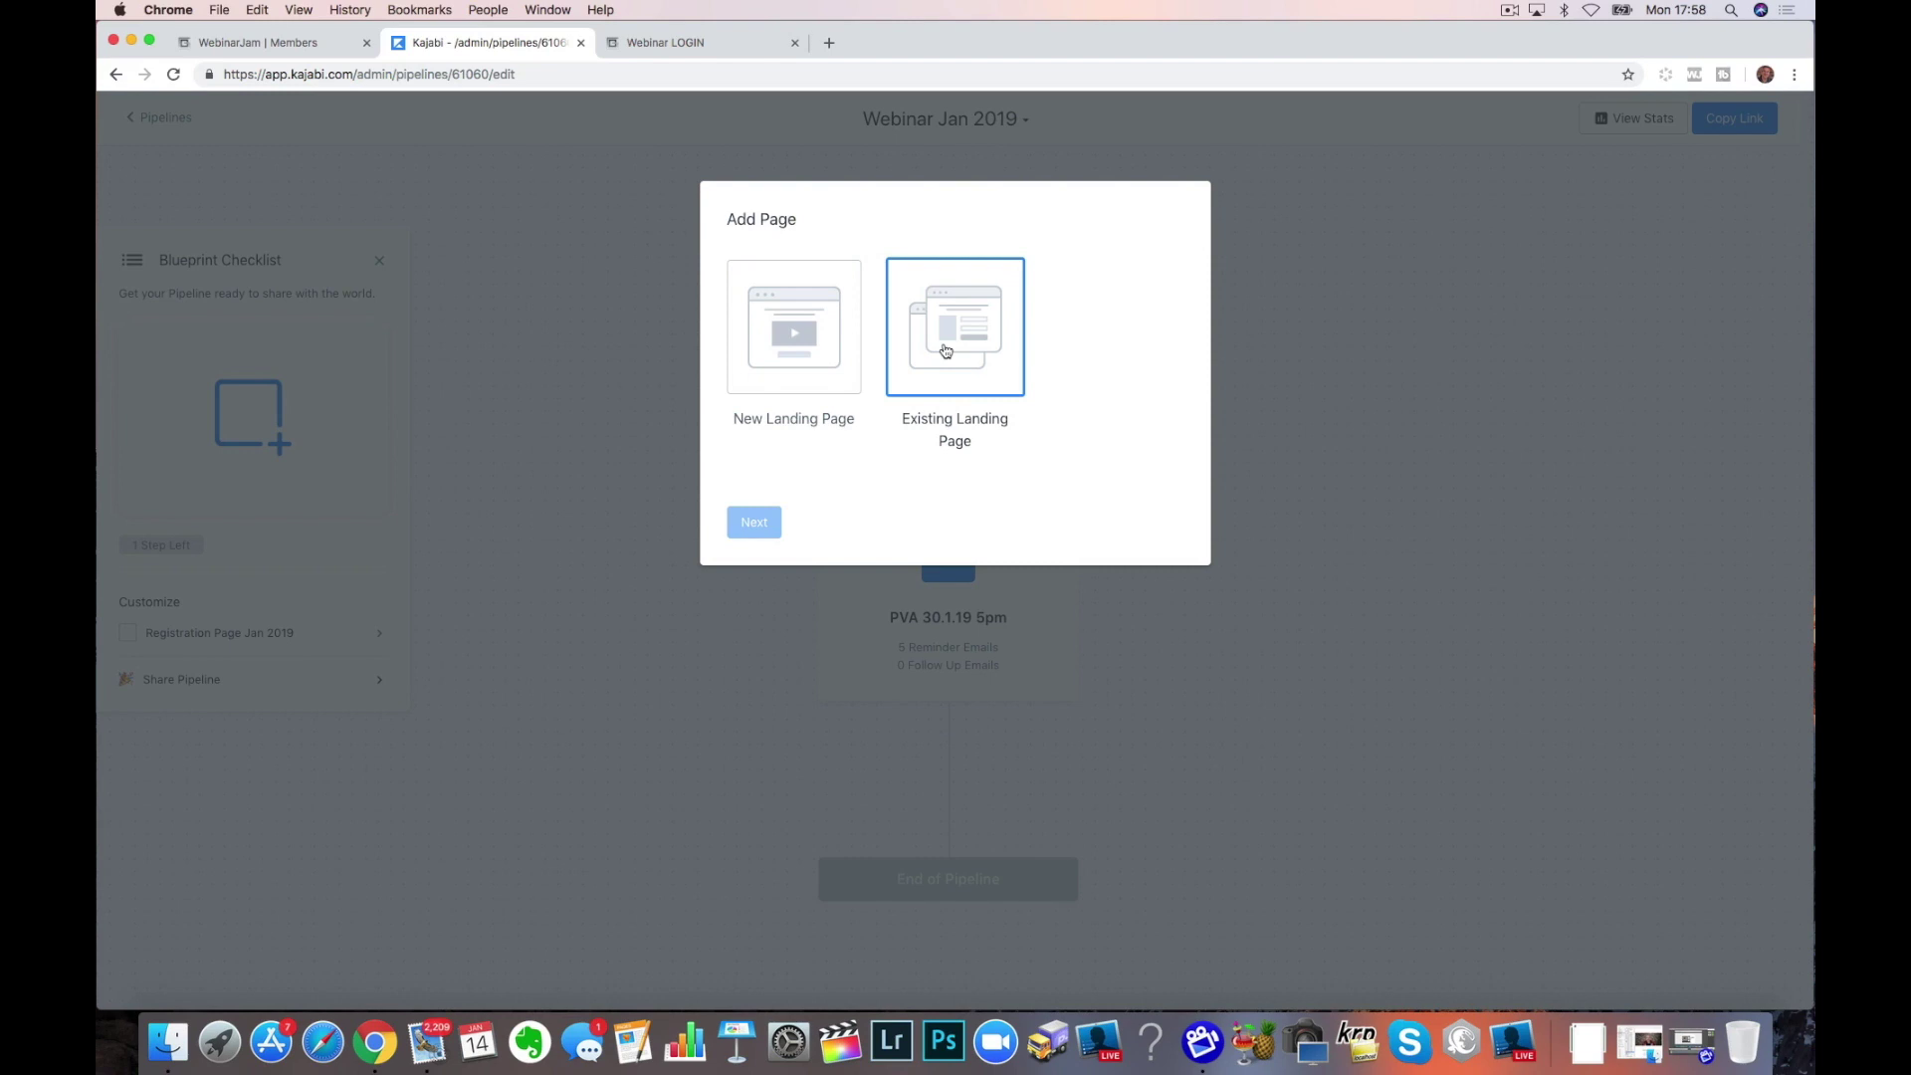
pyautogui.click(945, 350)
pyautogui.click(757, 517)
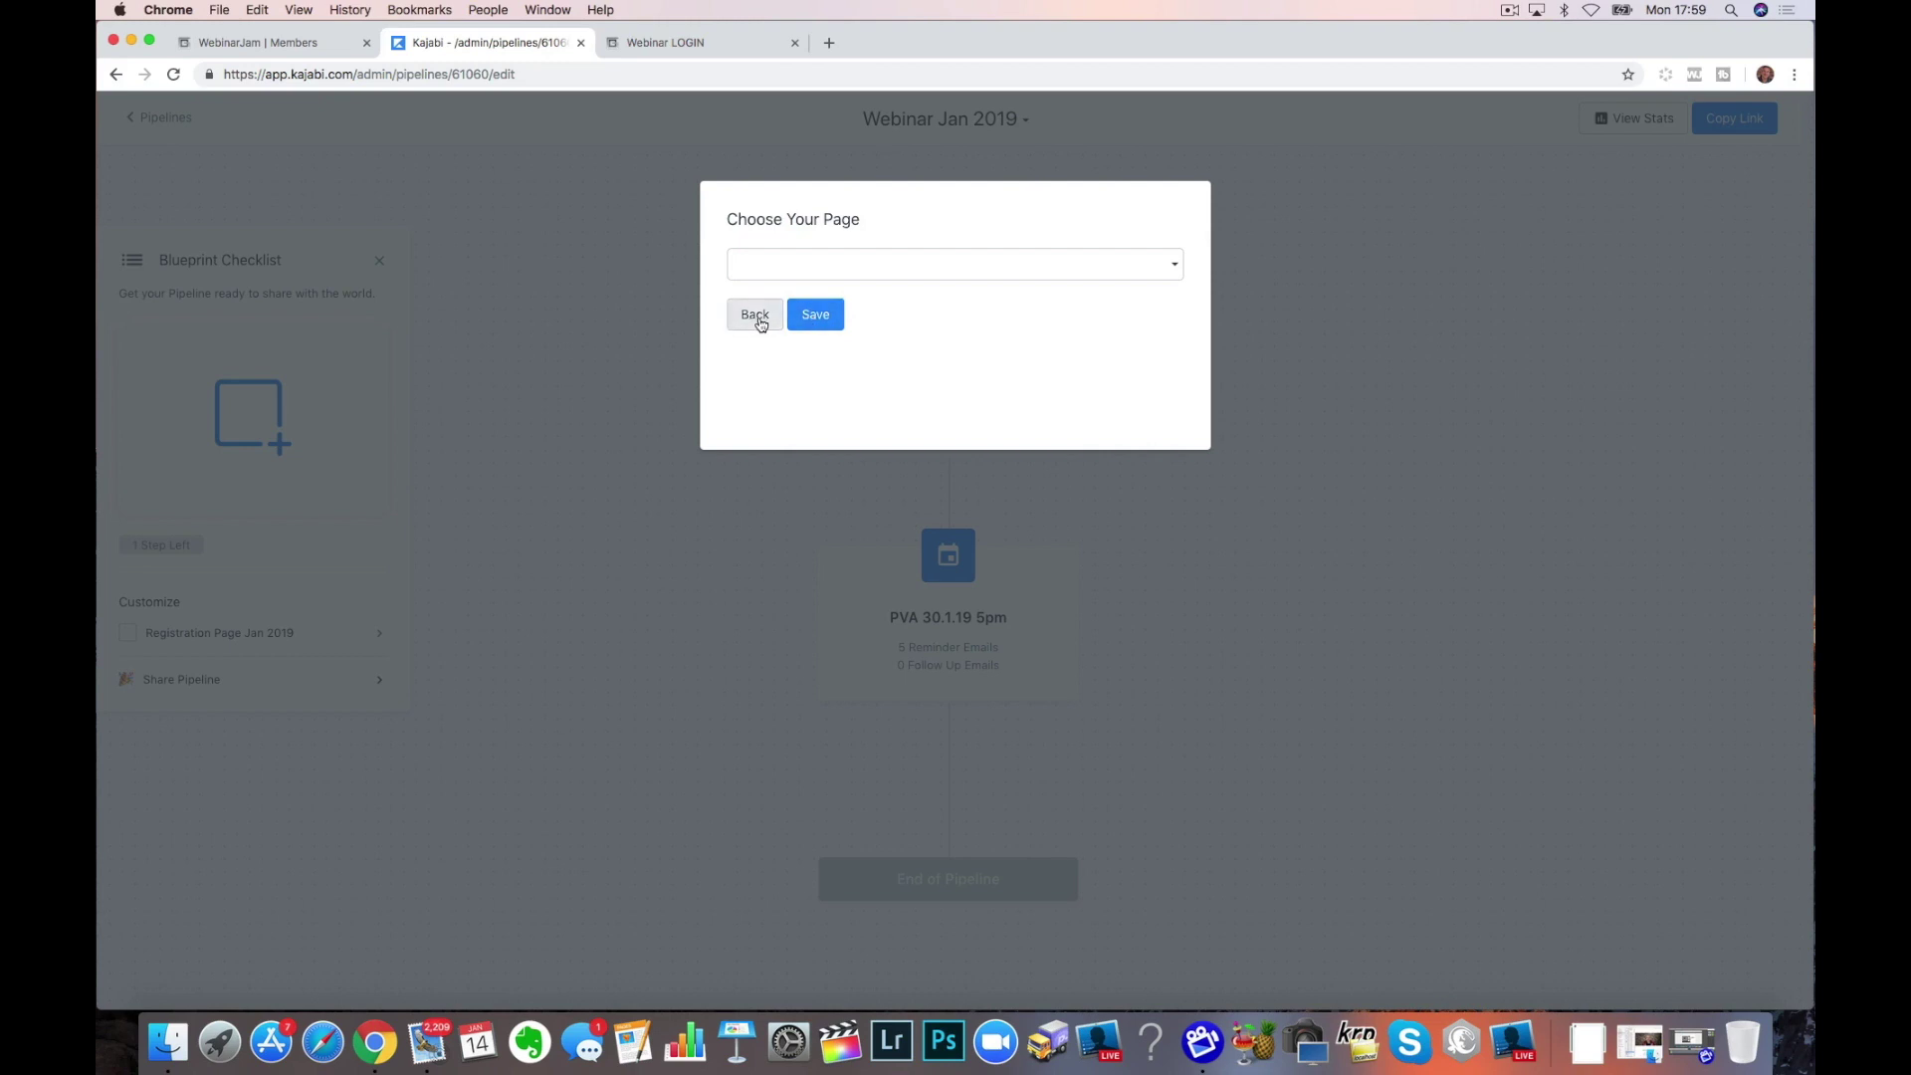
pyautogui.click(797, 265)
pyautogui.scroll(-2, 862, 428)
pyautogui.scroll(-2, 866, 433)
pyautogui.scroll(3, 862, 431)
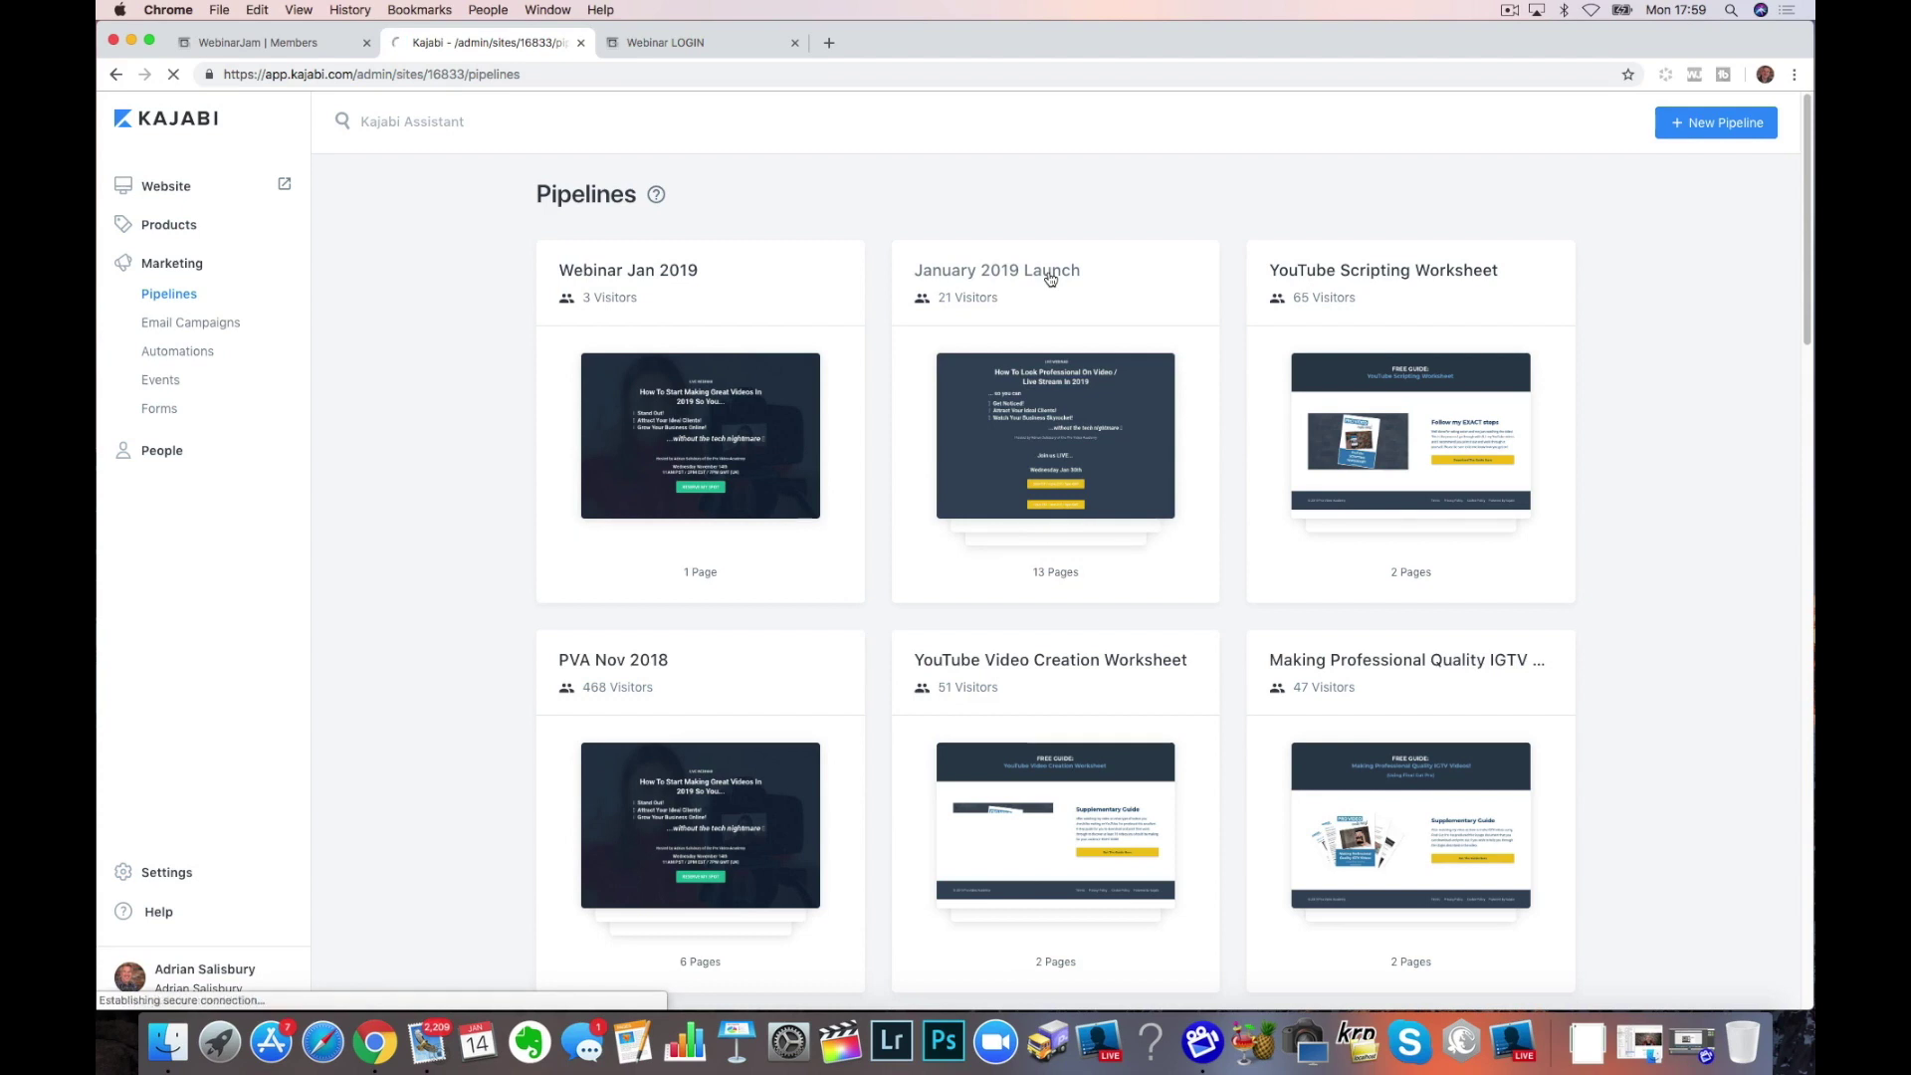
# Open the January 2019 Launch pipeline and review its steps down to Offer Checkout
pyautogui.click(1050, 279)
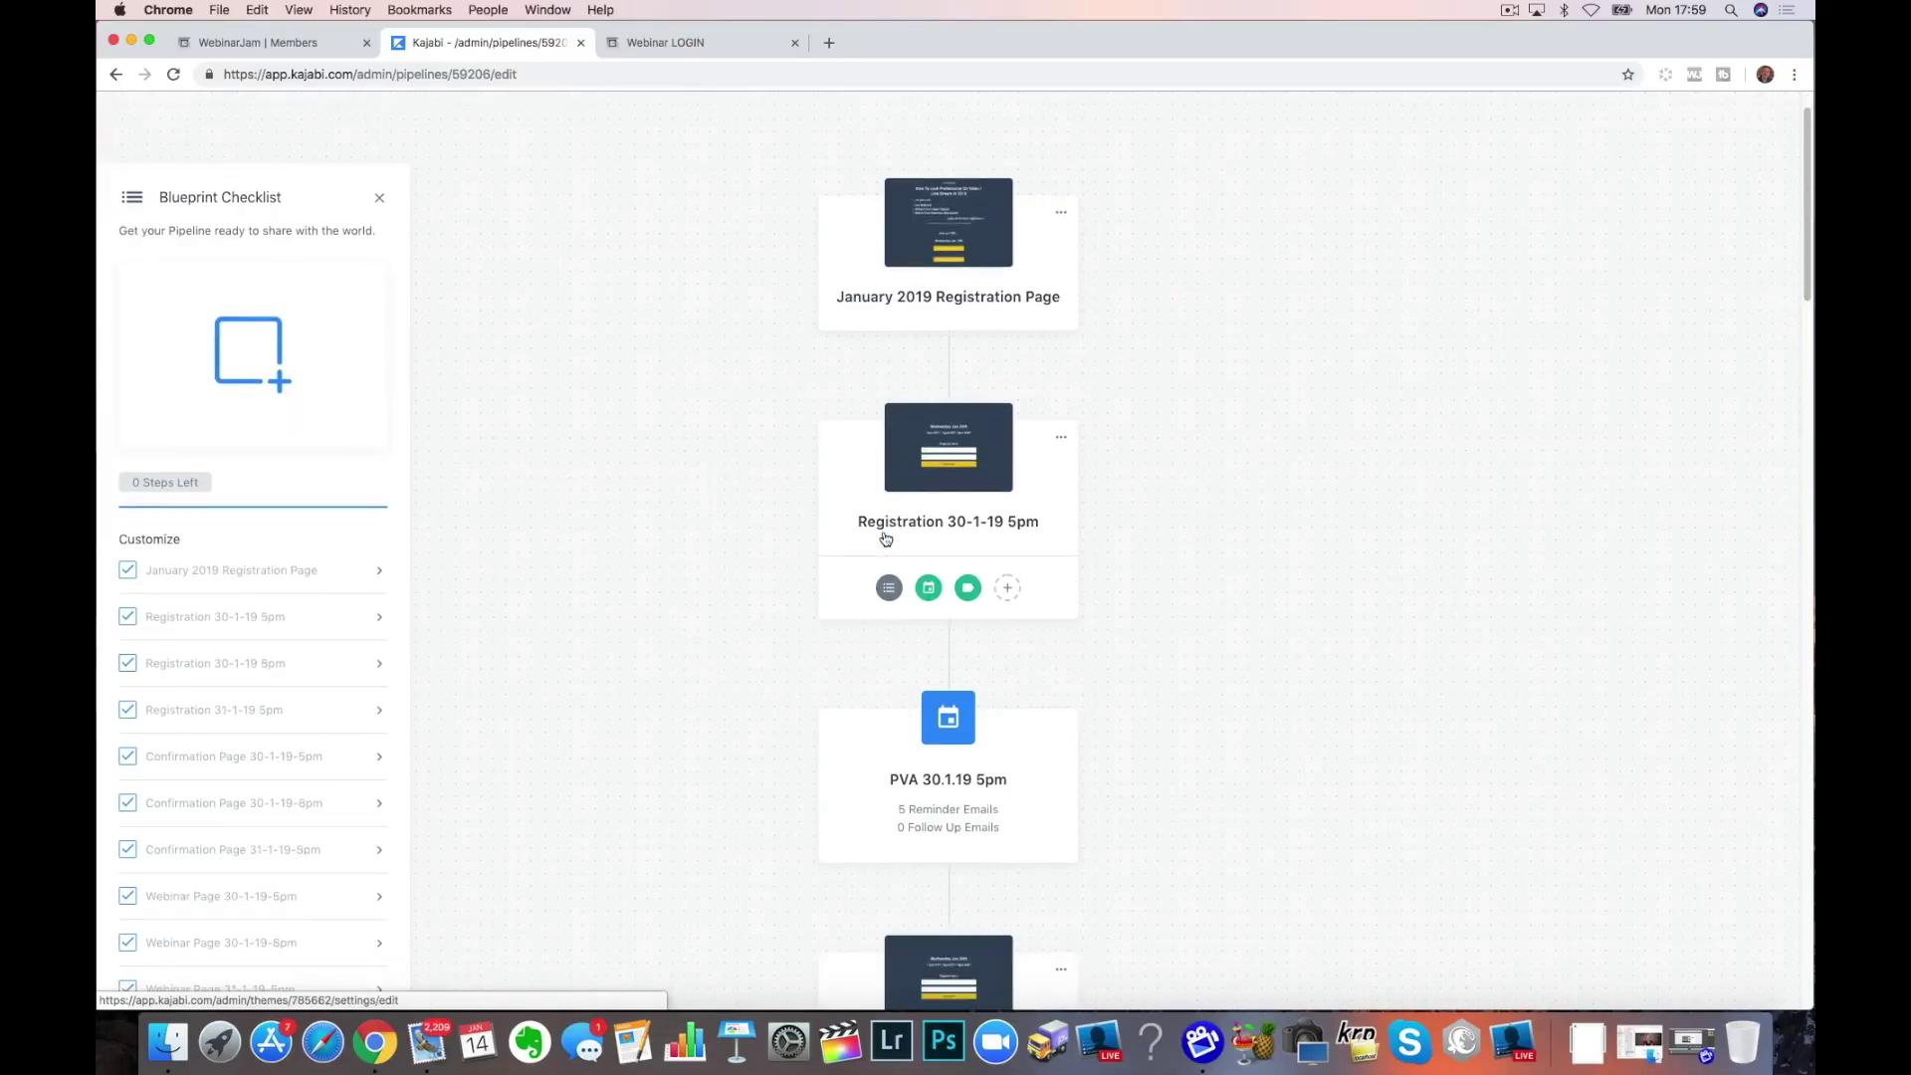
pyautogui.scroll(-5, 883, 533)
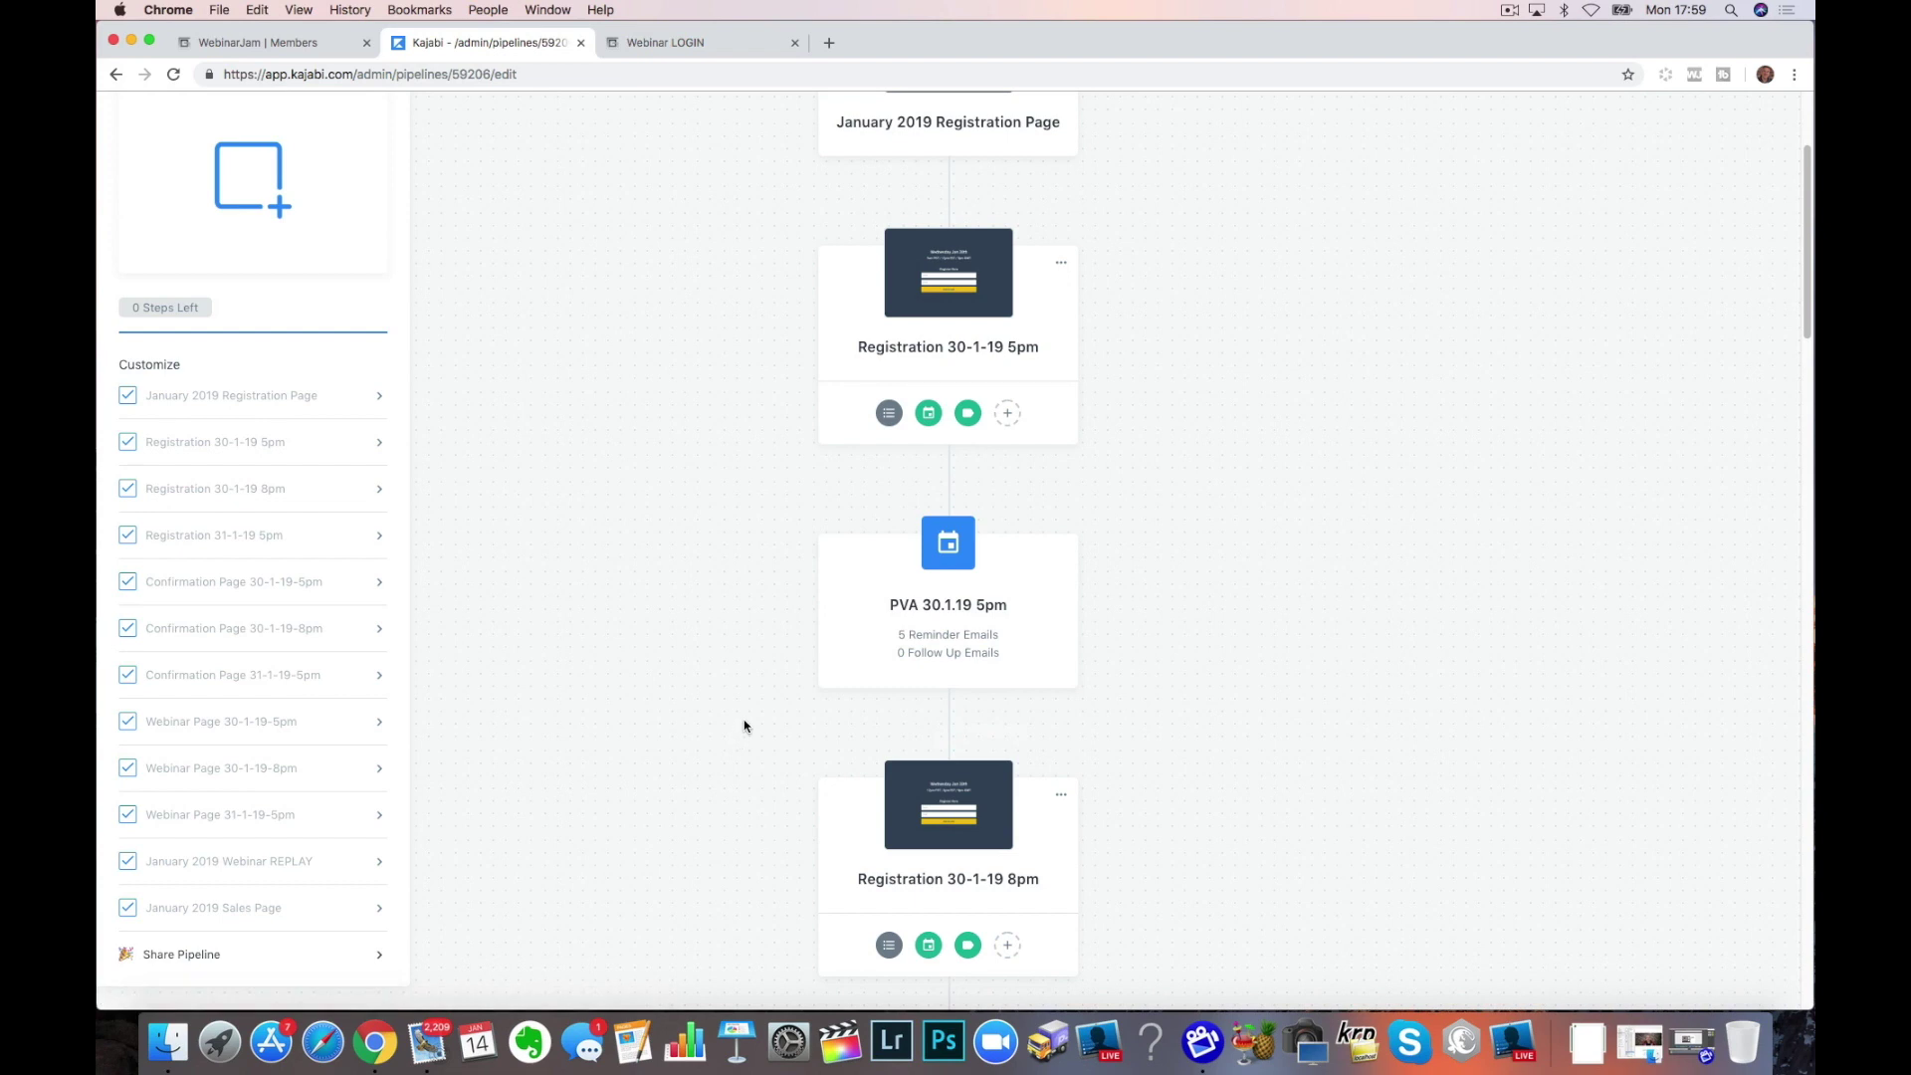
pyautogui.scroll(-8, 743, 726)
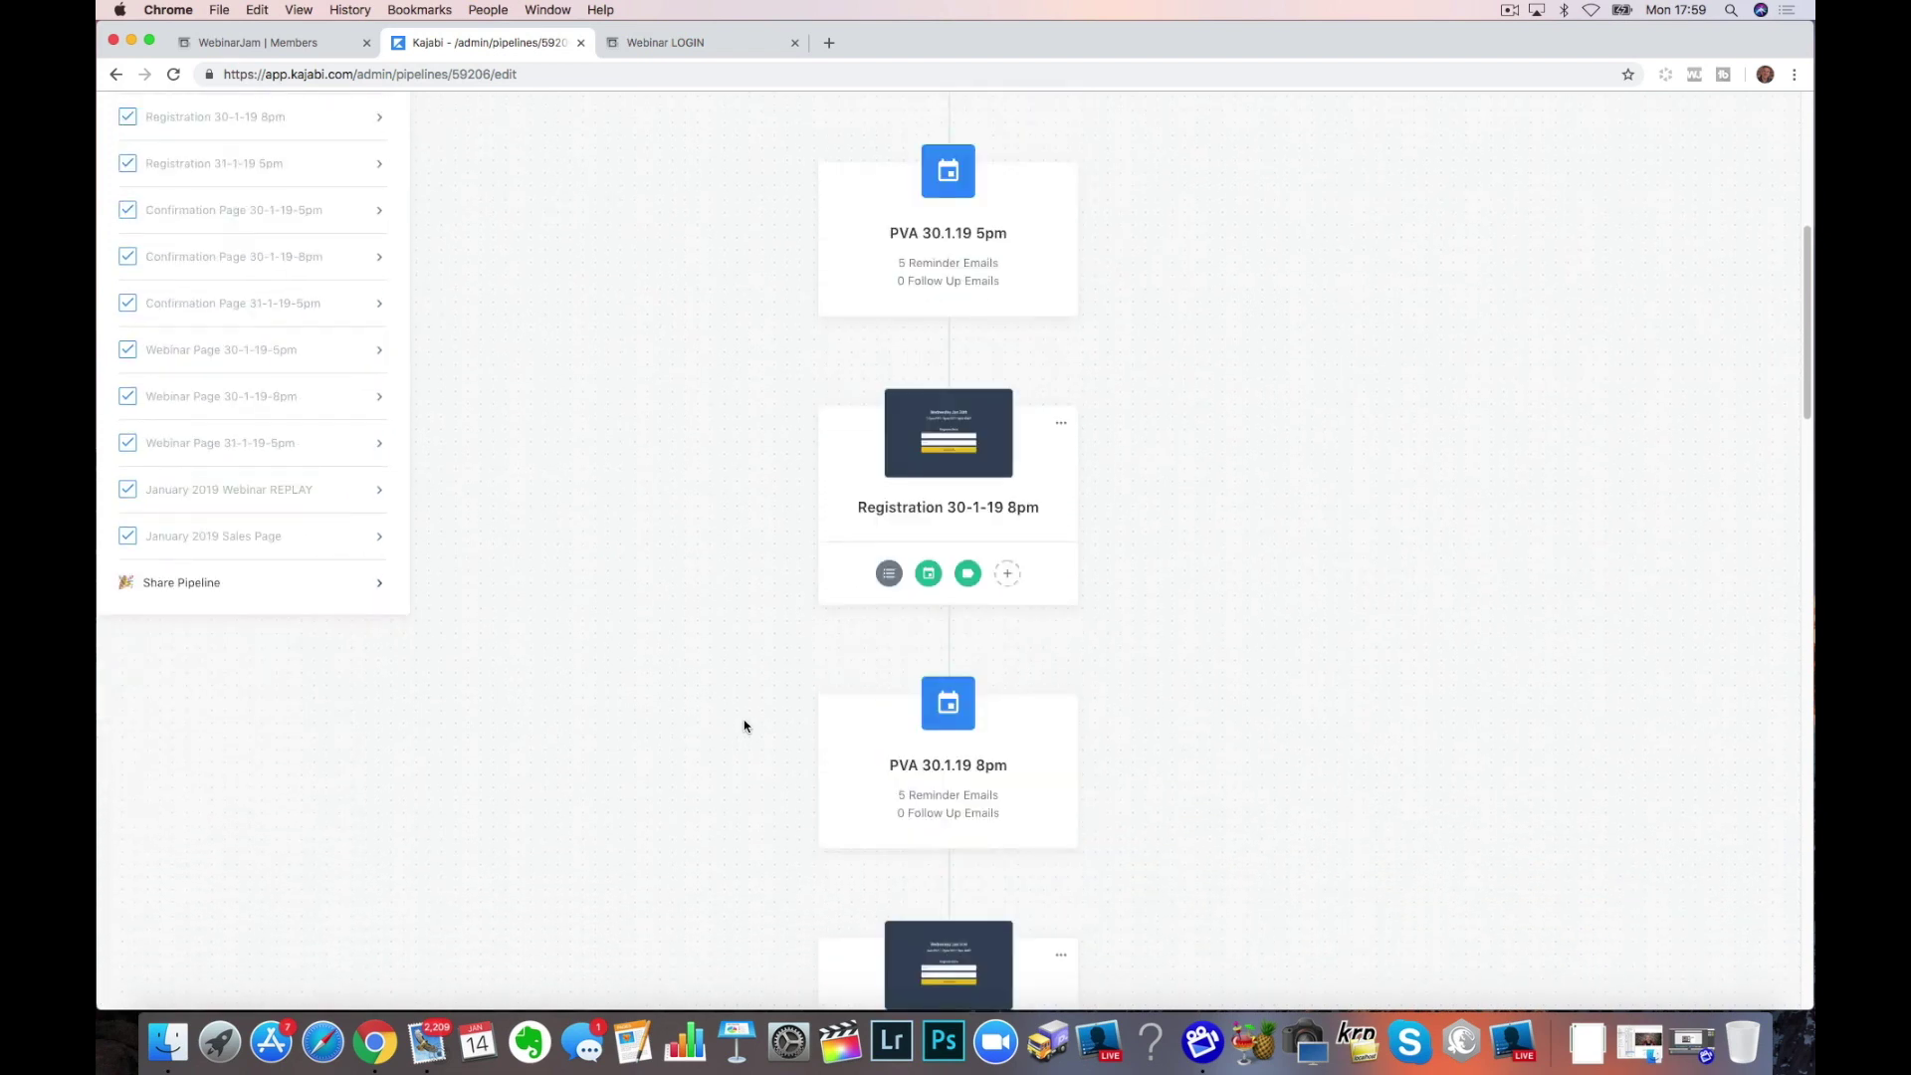
pyautogui.scroll(-20, 743, 725)
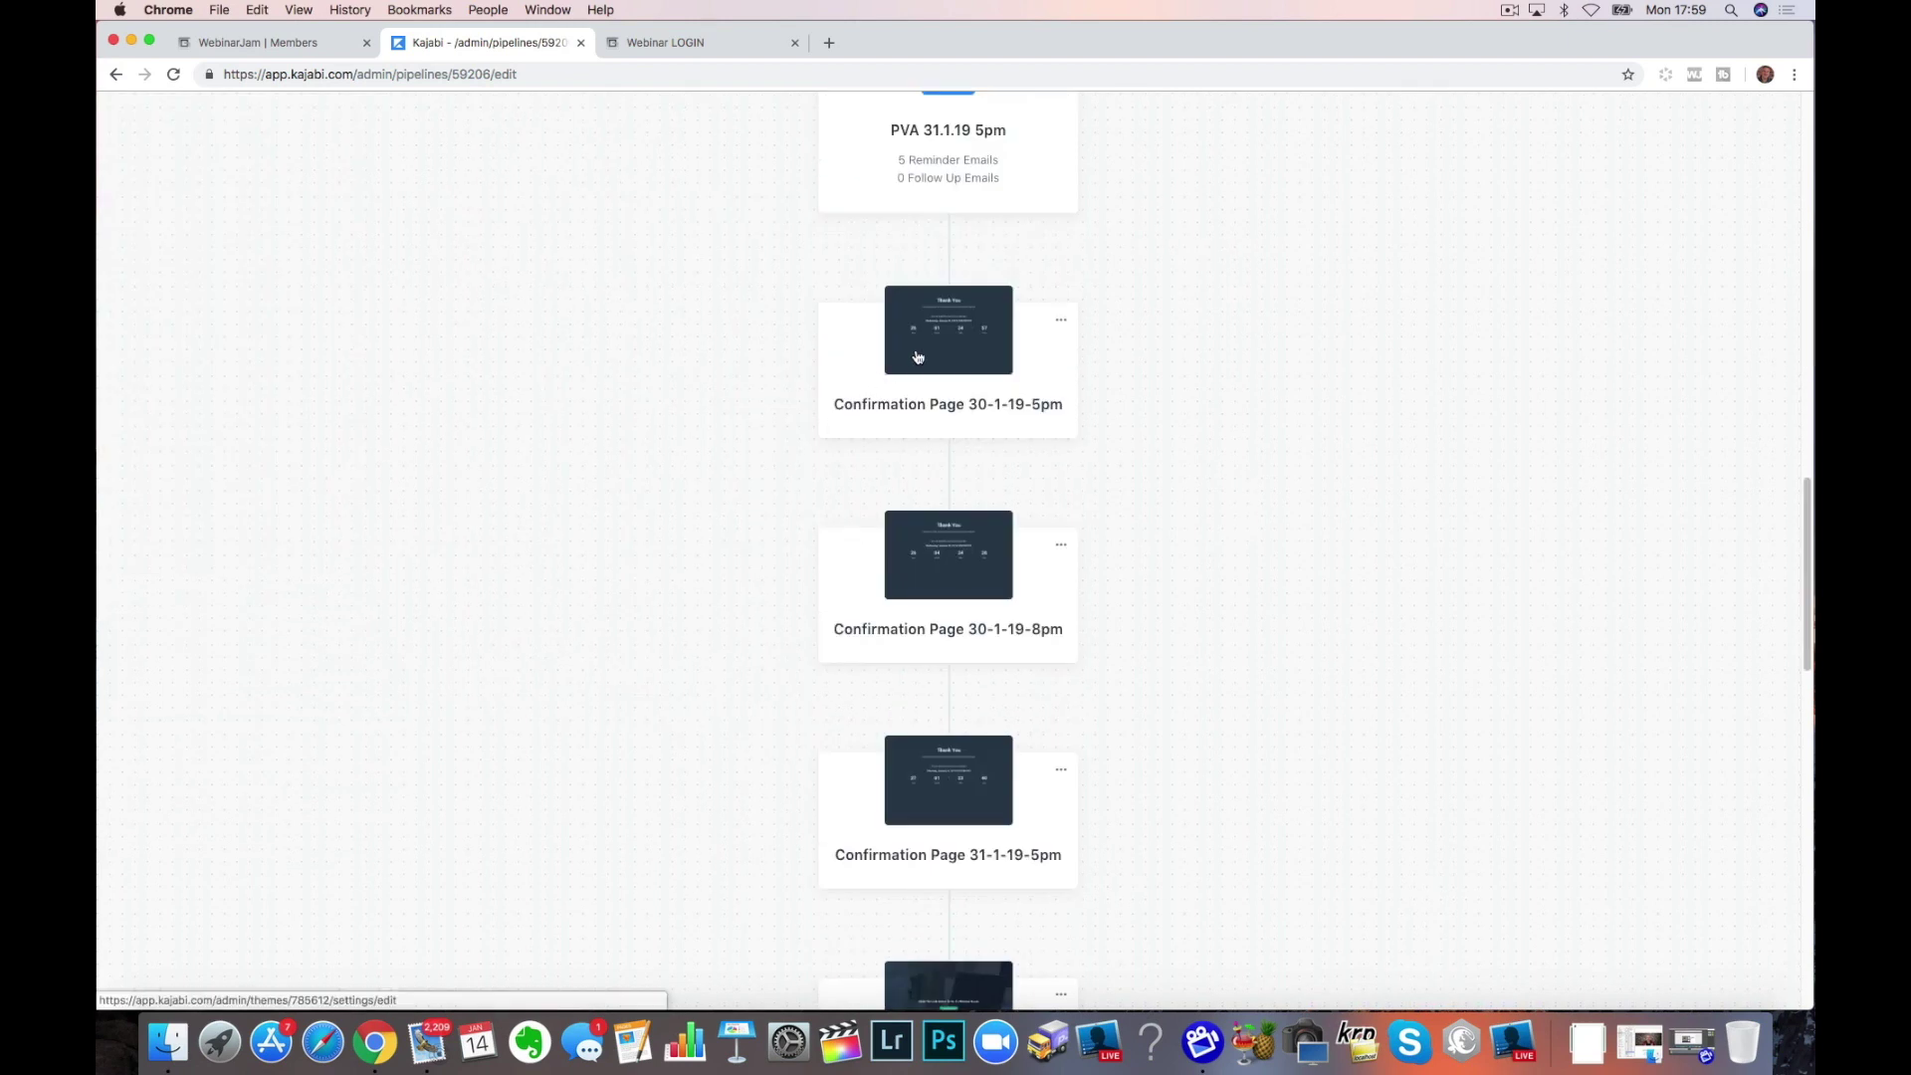
pyautogui.scroll(-12, 731, 749)
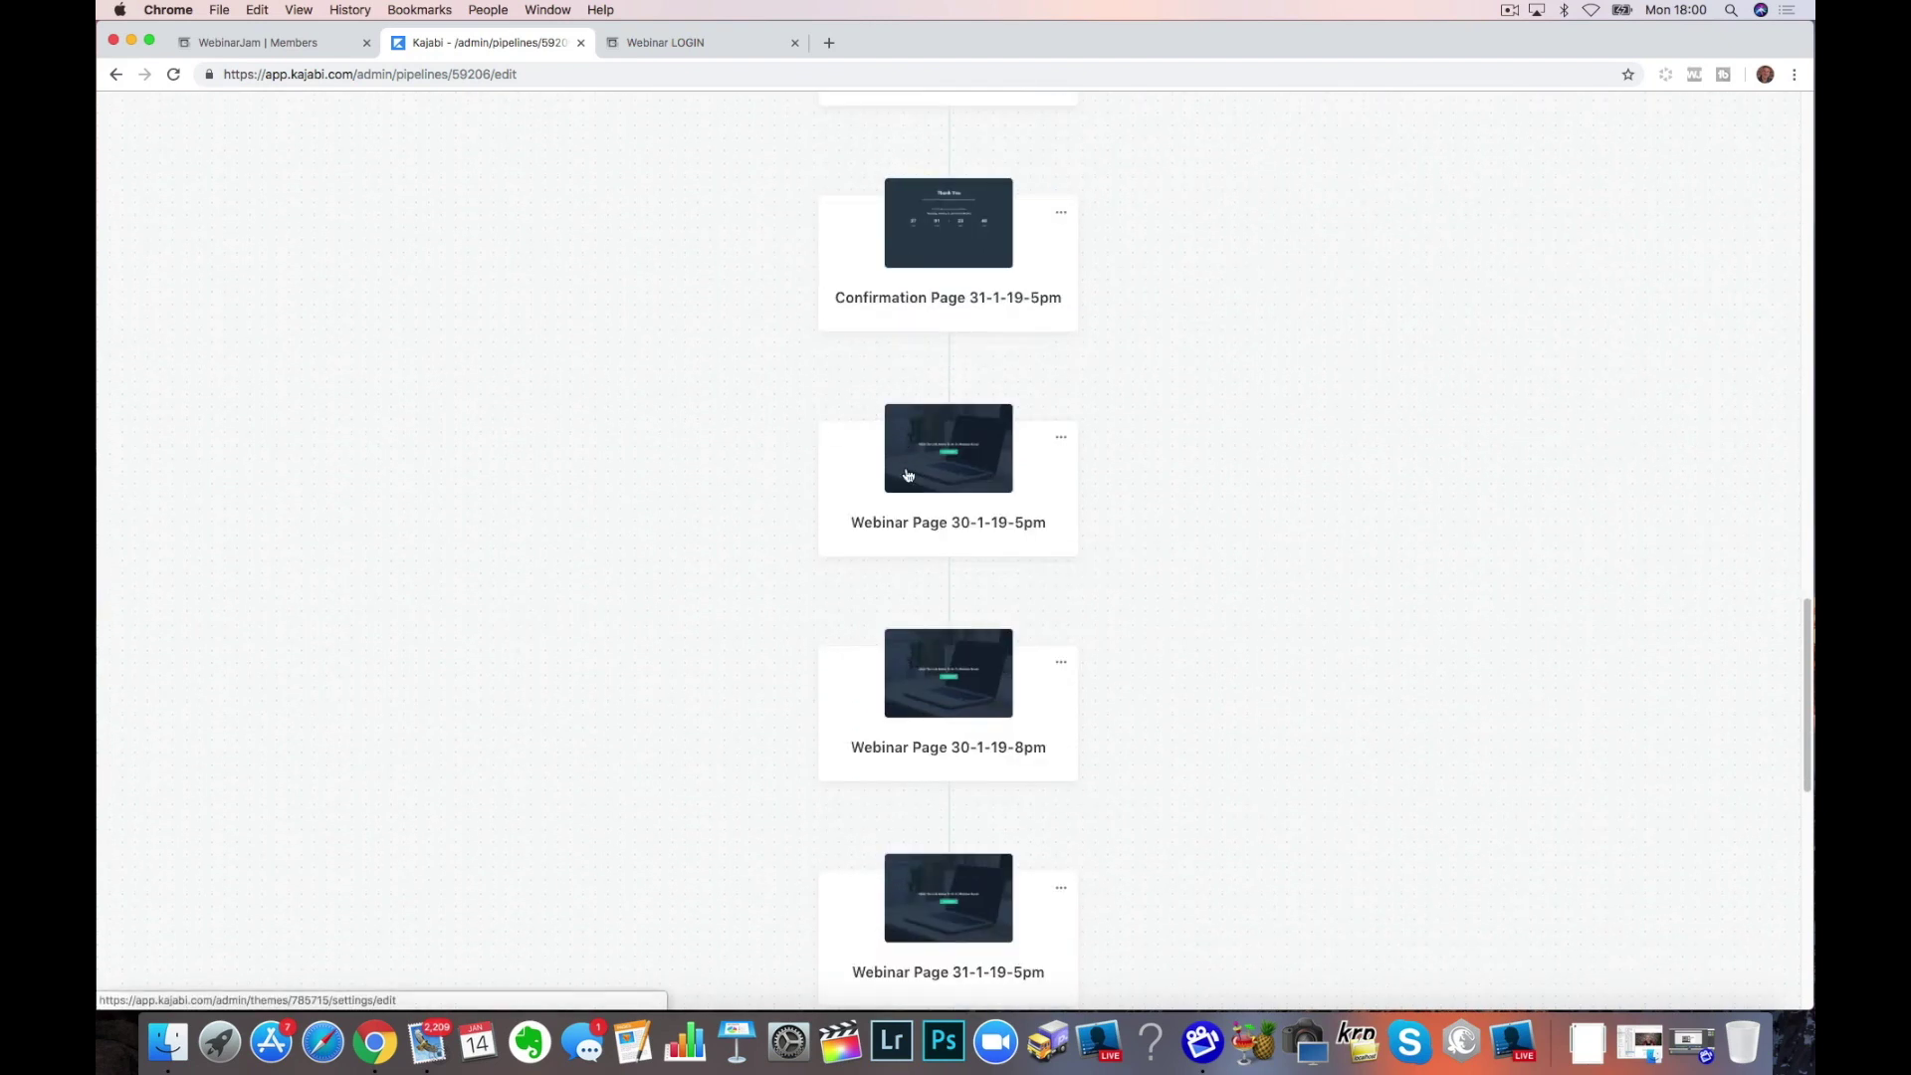
pyautogui.scroll(-14, 908, 474)
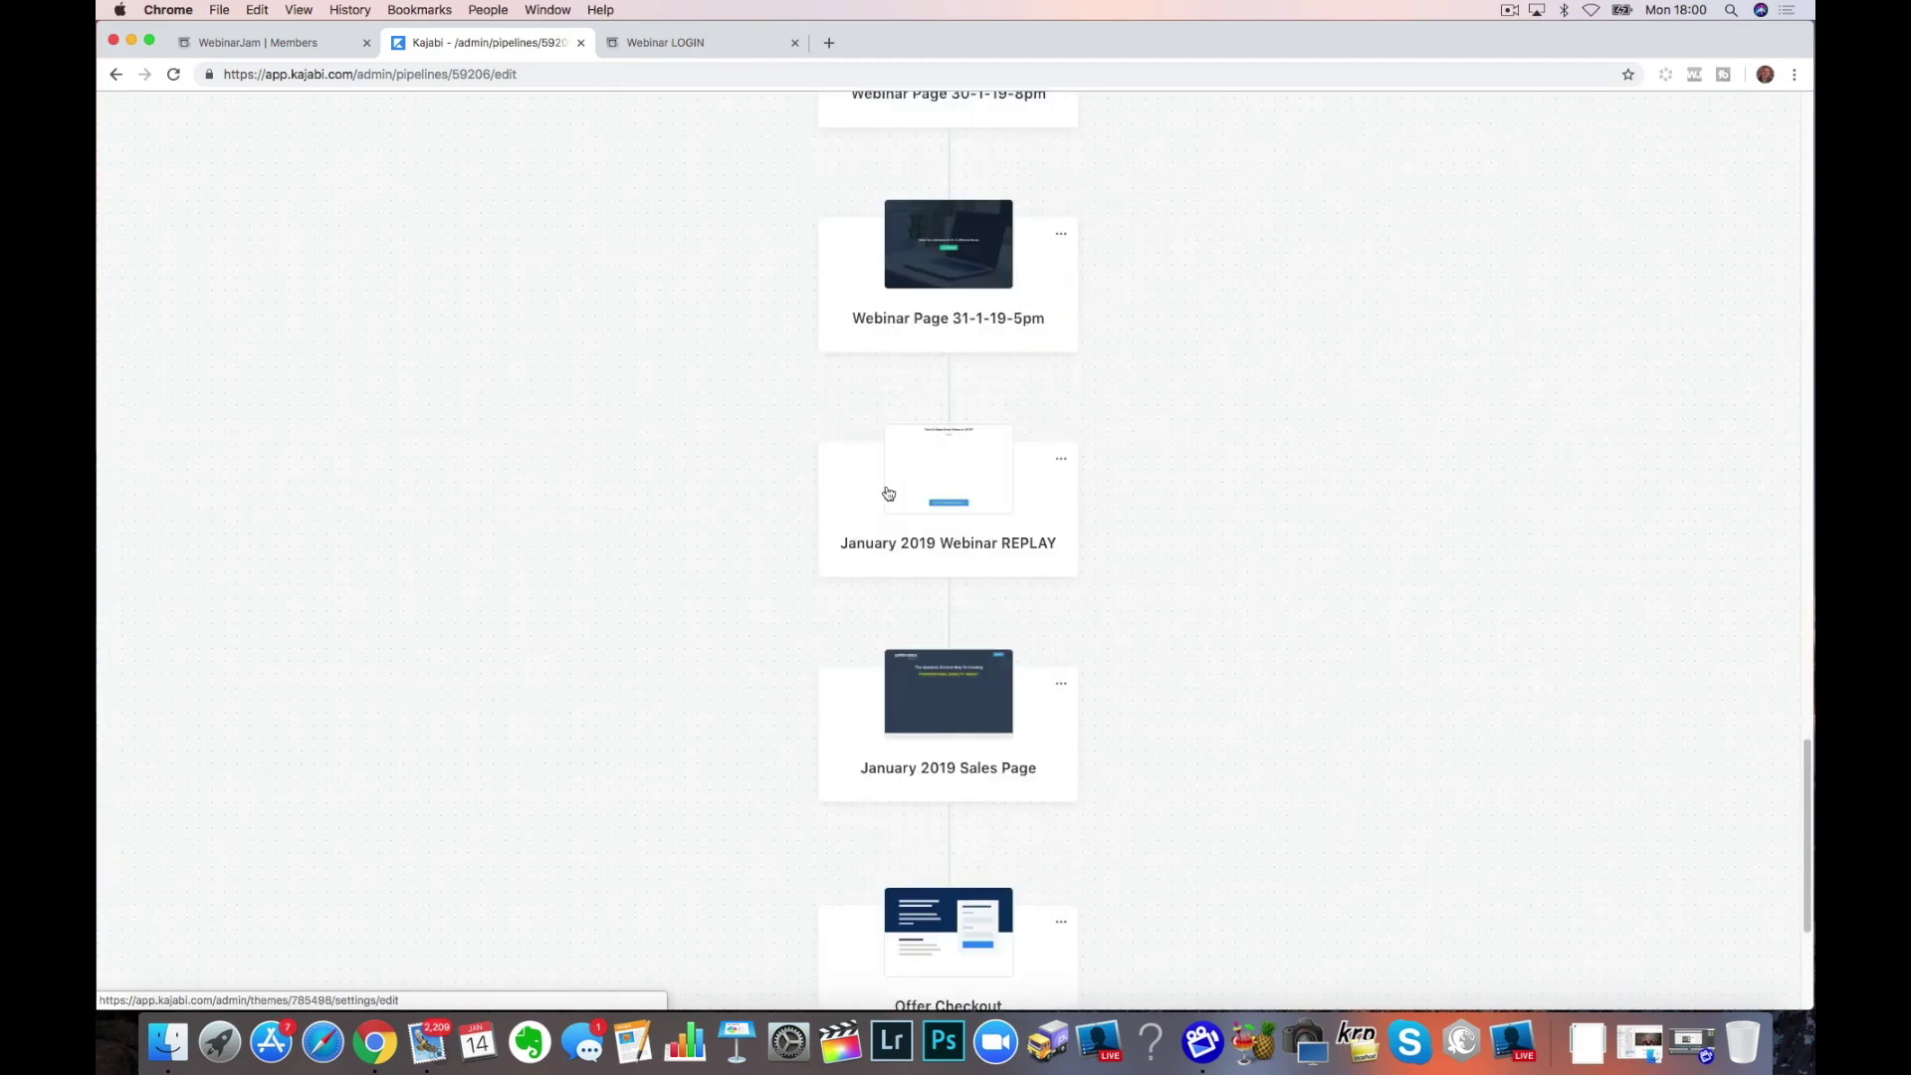
pyautogui.scroll(-3, 746, 636)
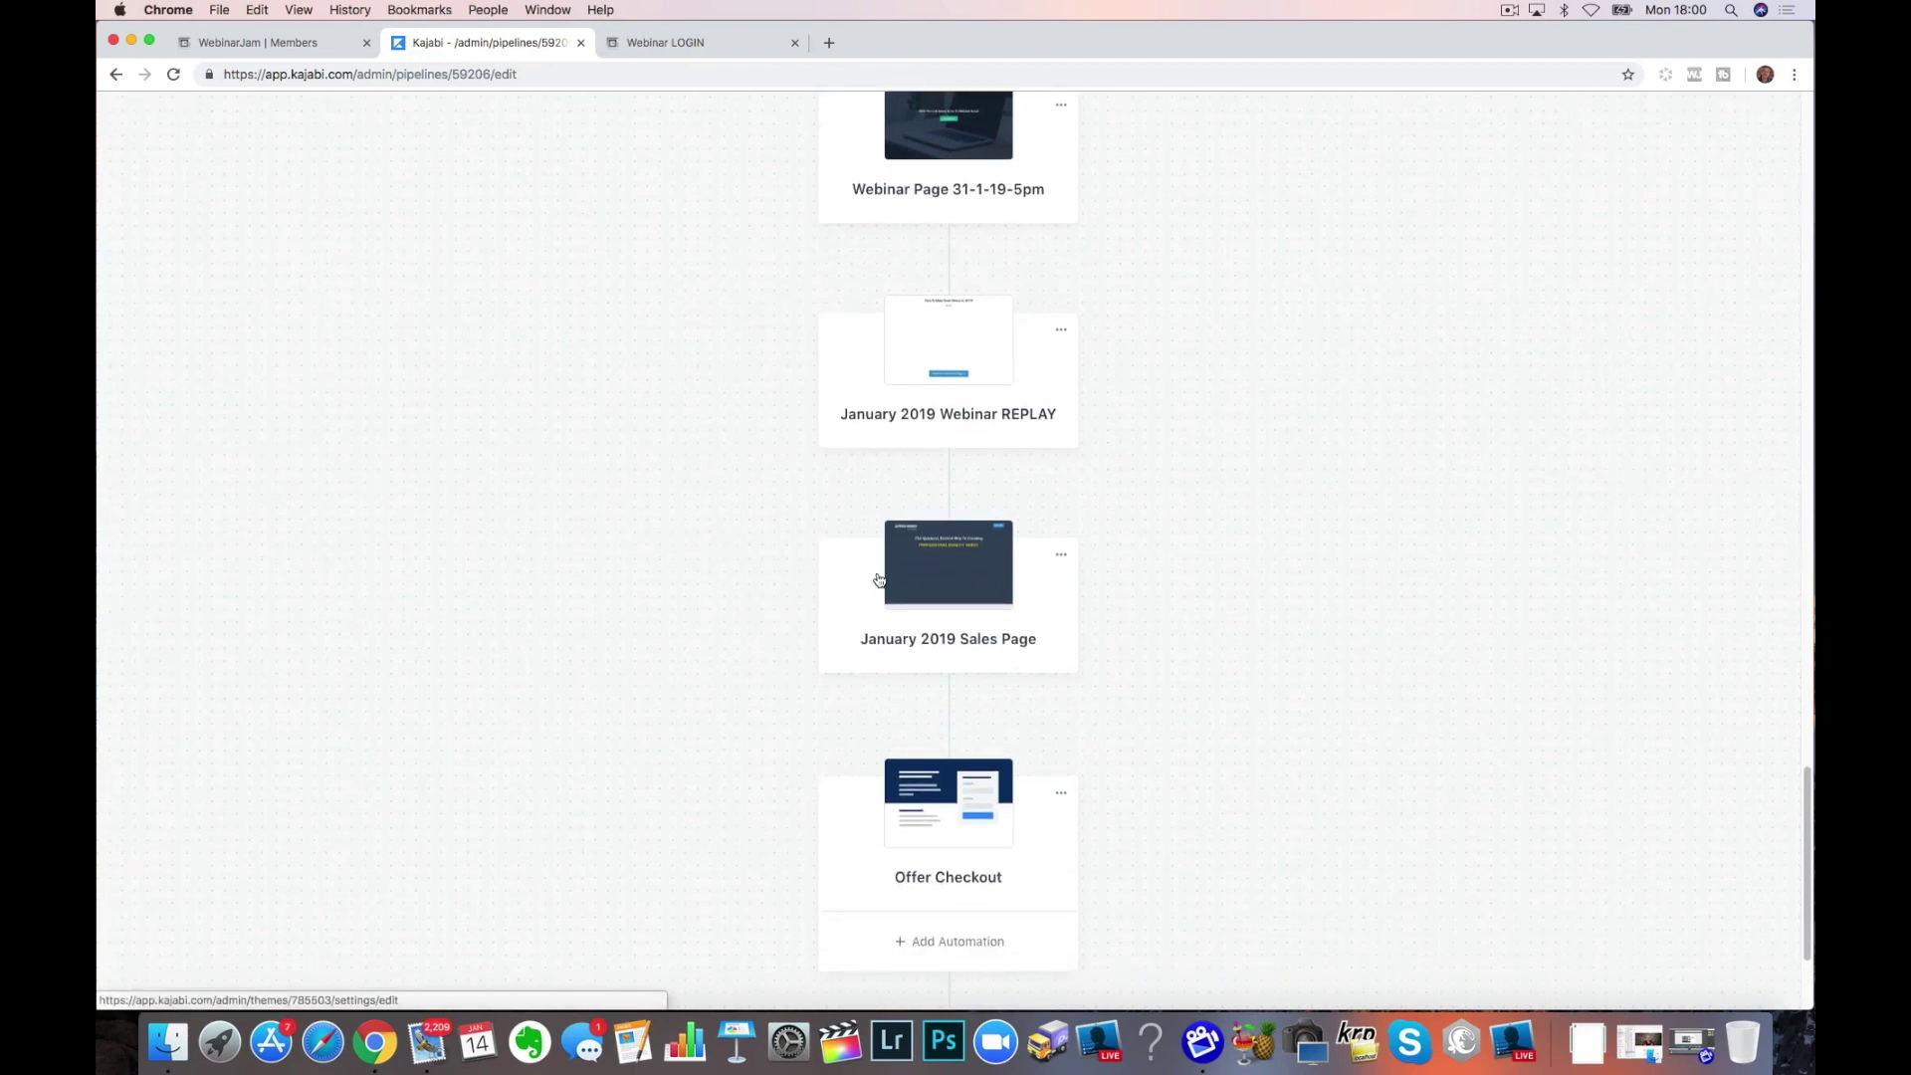
pyautogui.scroll(-1, 697, 656)
pyautogui.scroll(-3, 692, 664)
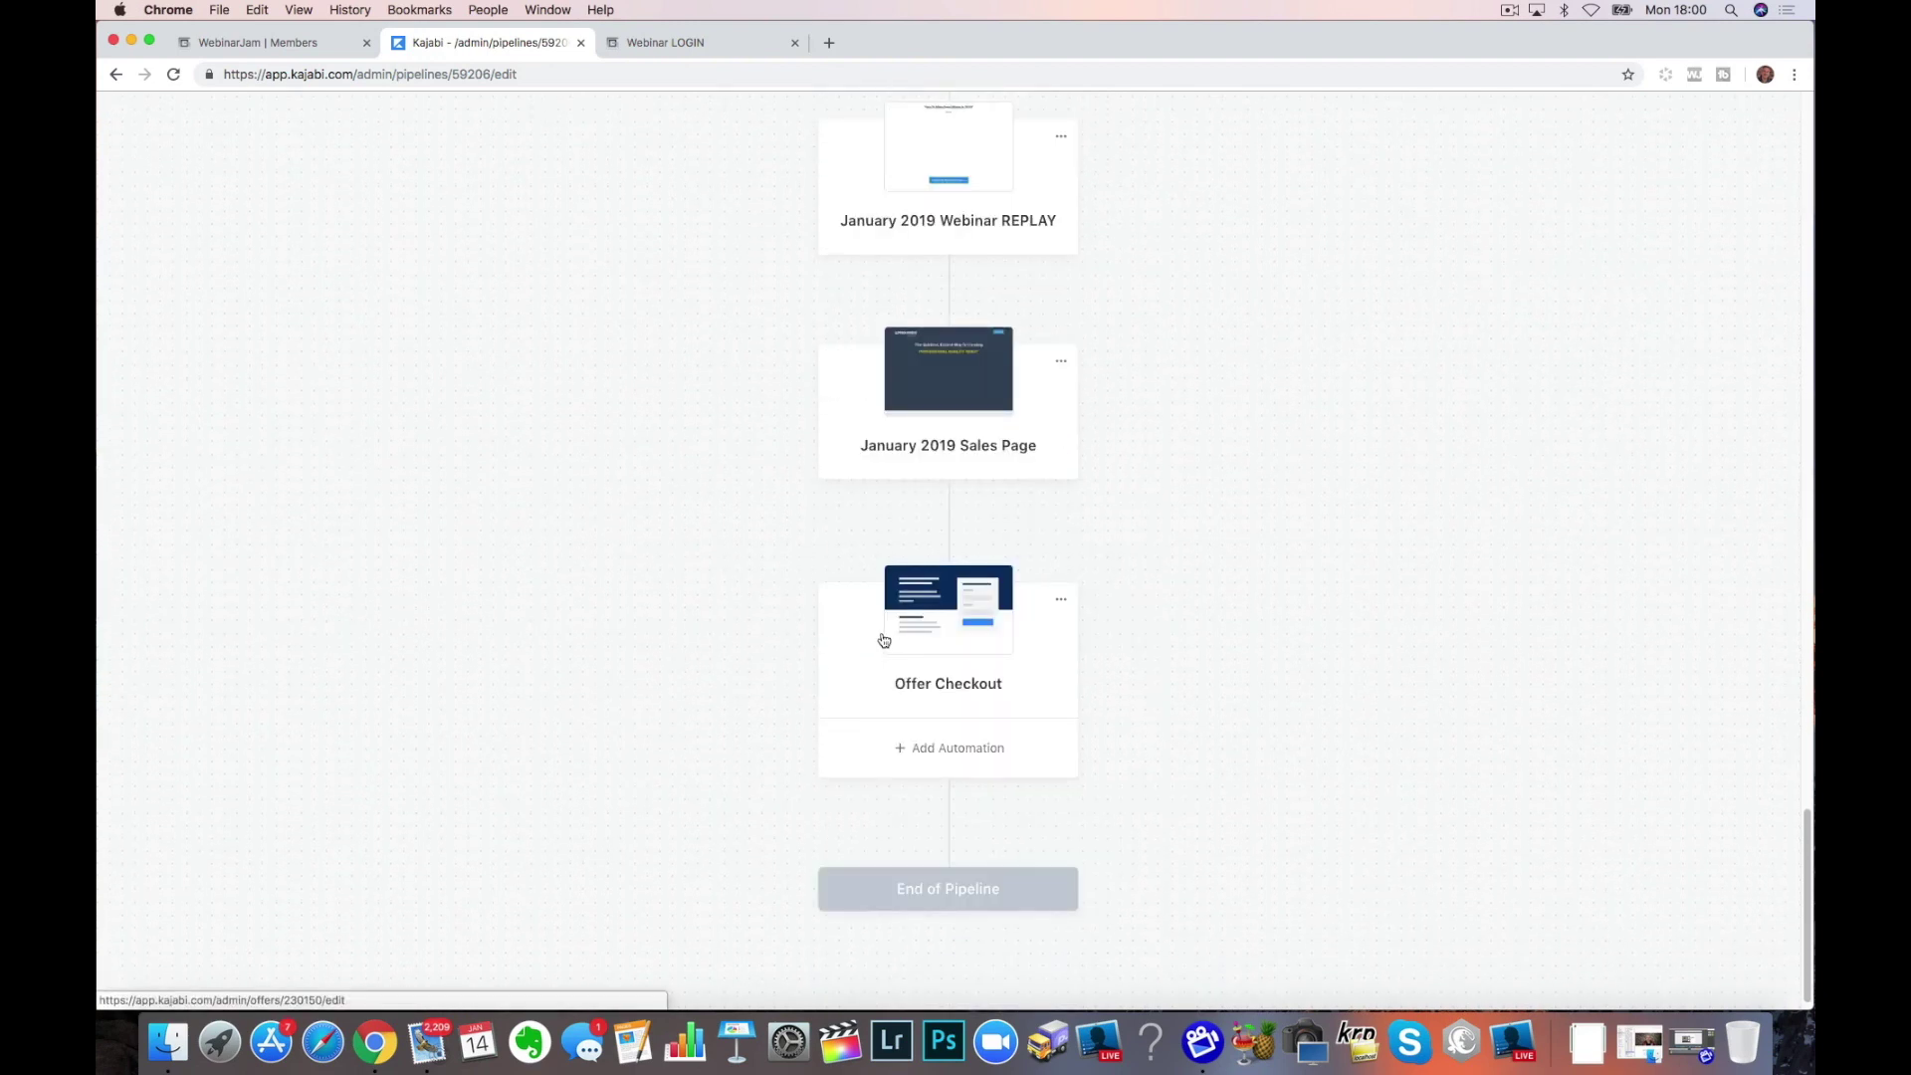